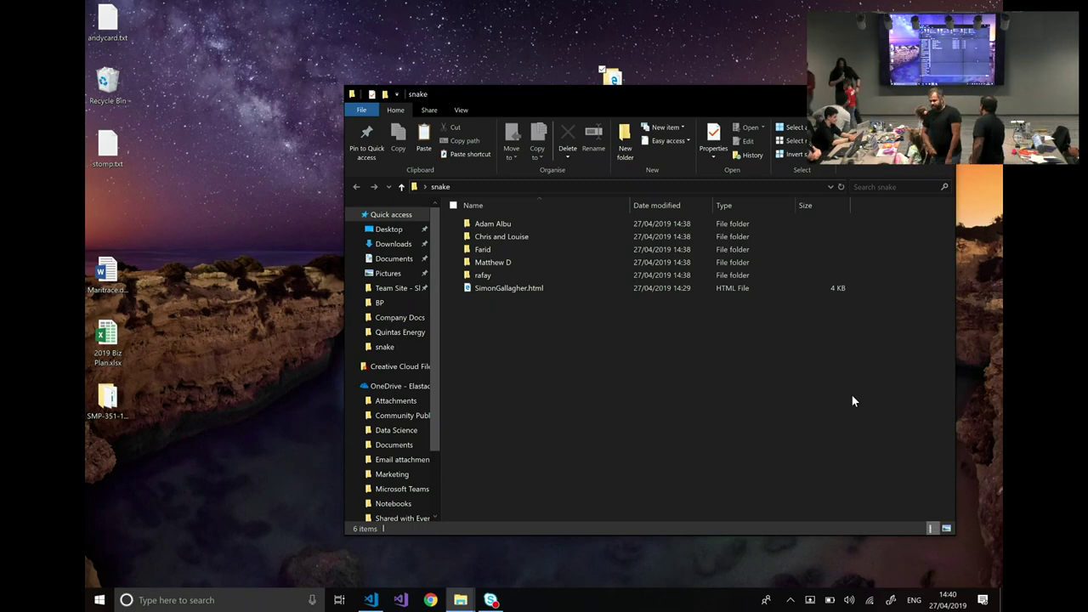
- Open the first participant's folder inside the snake folder and play the video snake game 2.mp4
double_click(491, 224)
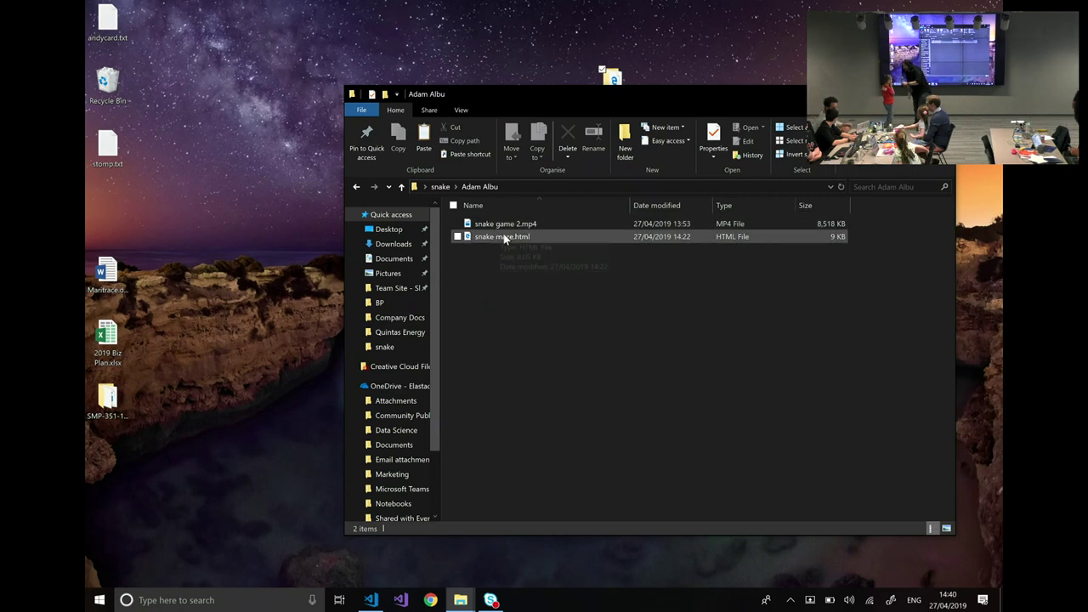
click(502, 226)
double_click(502, 226)
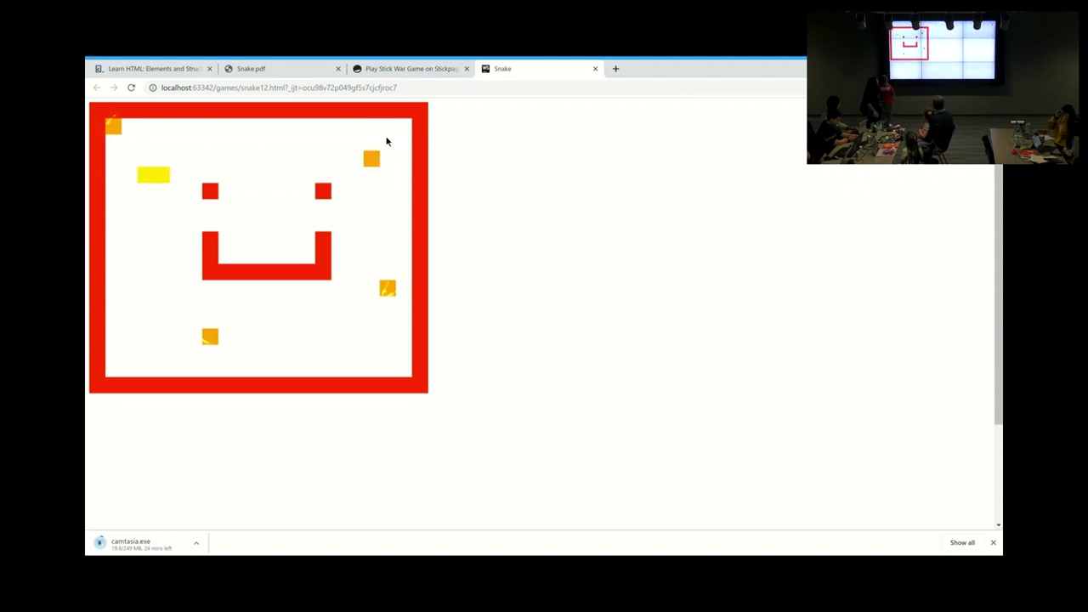
key(Up)
key(Right)
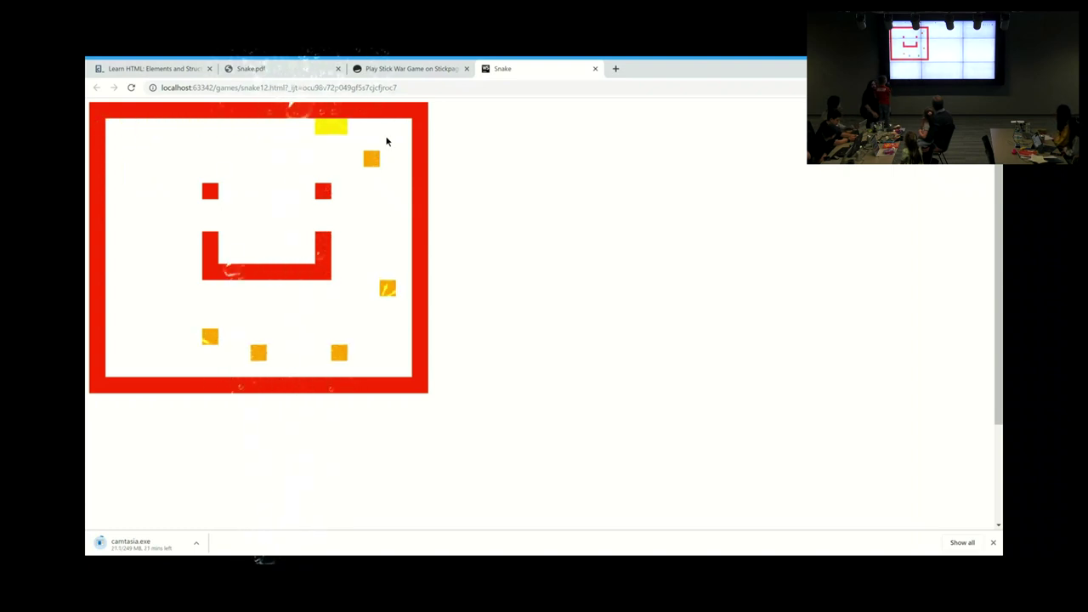
key(Down)
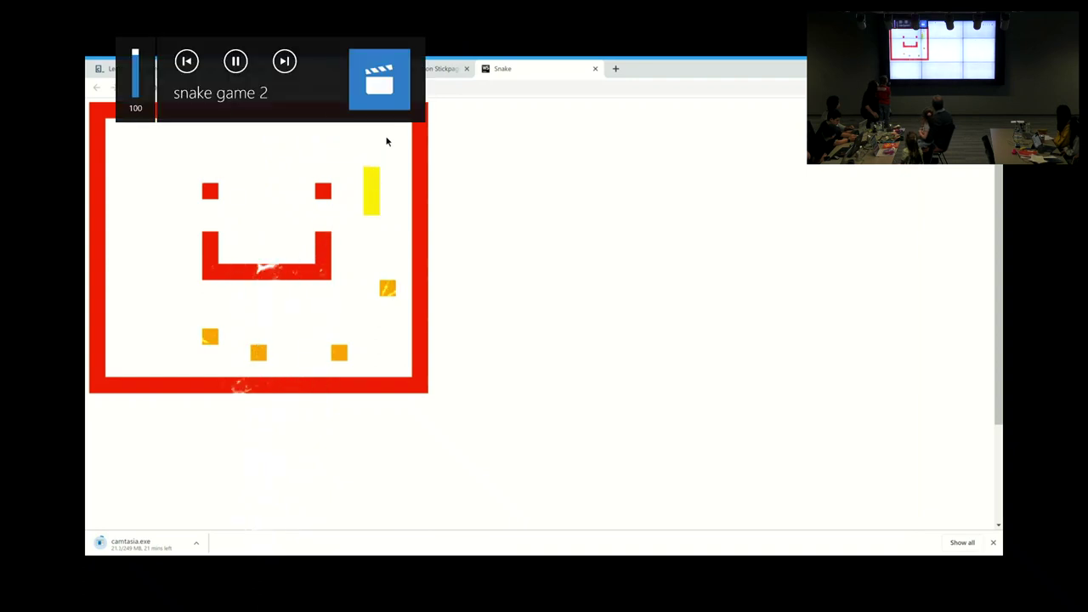
key(Left)
key(Down)
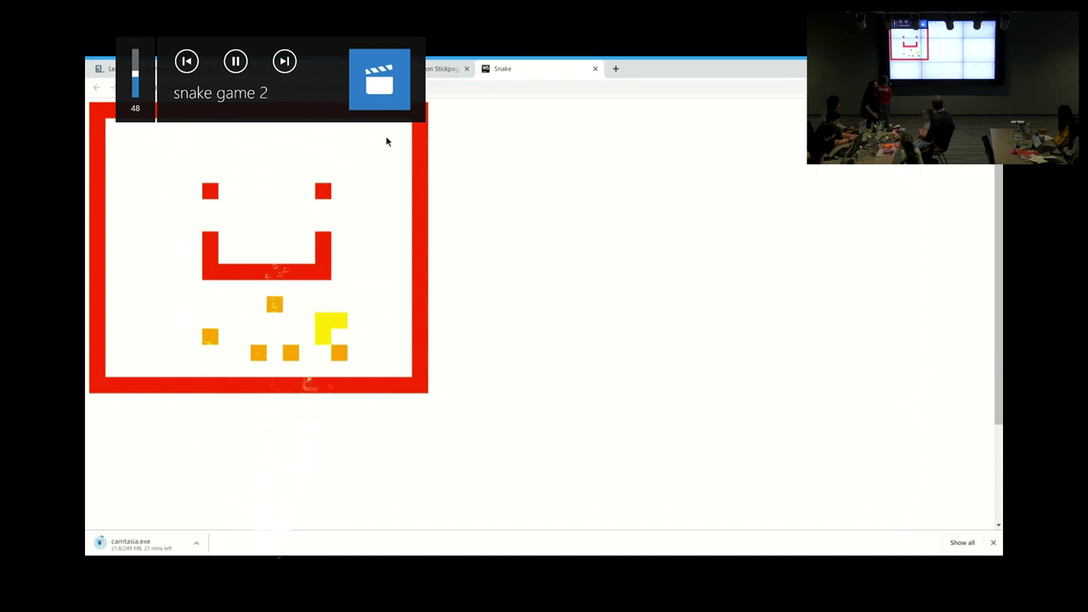
key(Right)
key(Down)
key(Left)
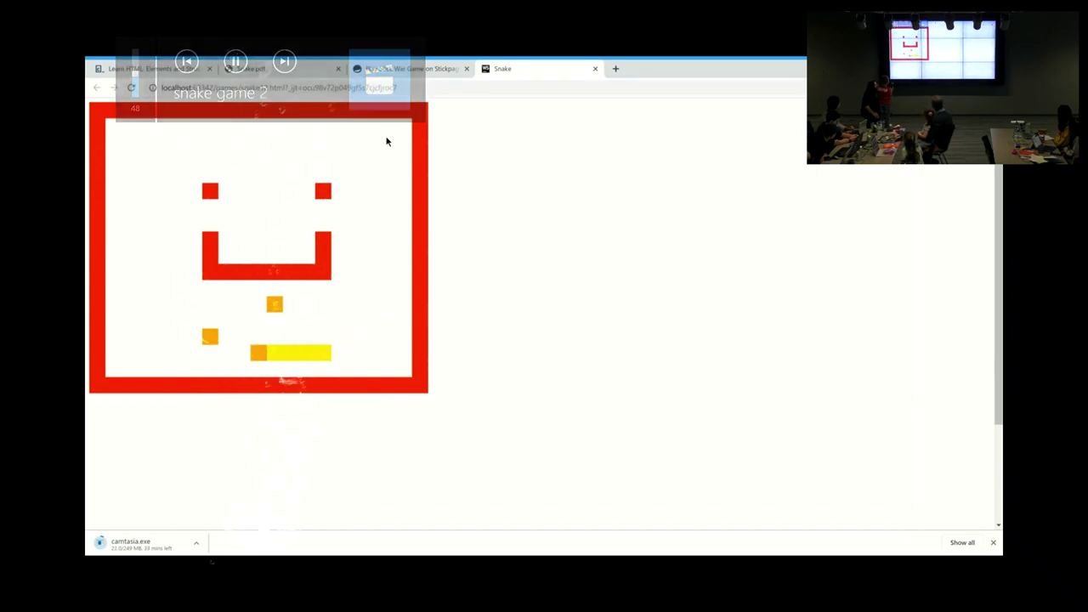
key(Up)
key(Right)
key(Down)
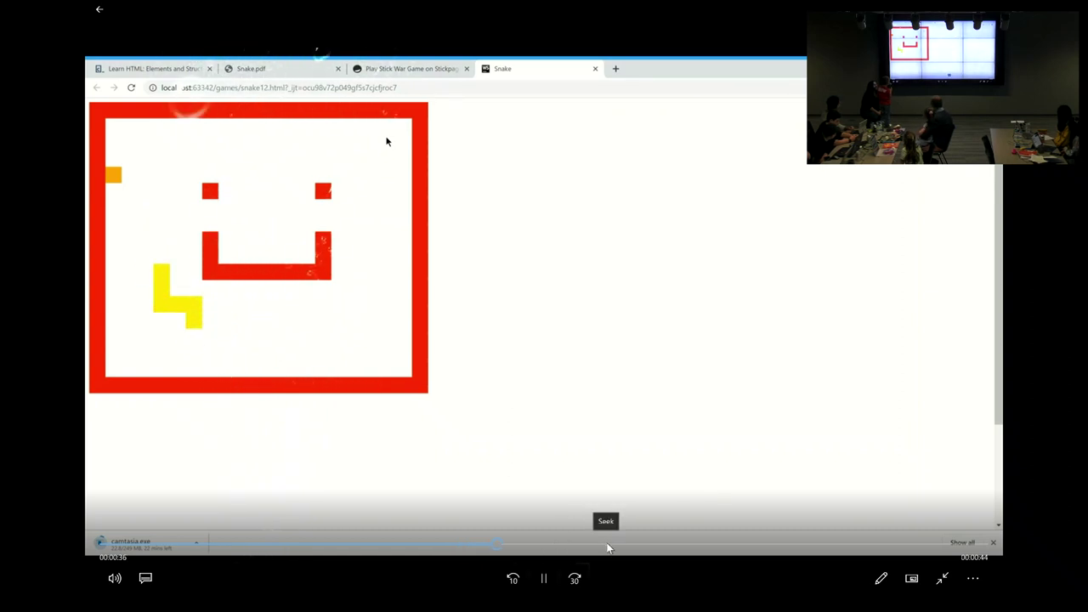
- Skip ahead twice in the snake game 2 video towards its end
click(608, 545)
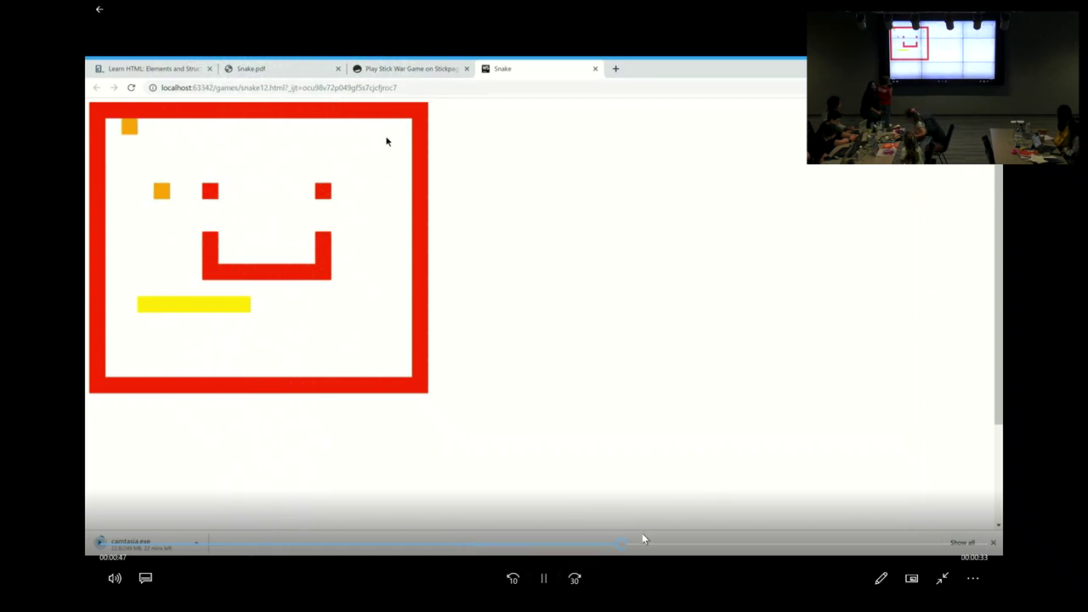
click(739, 545)
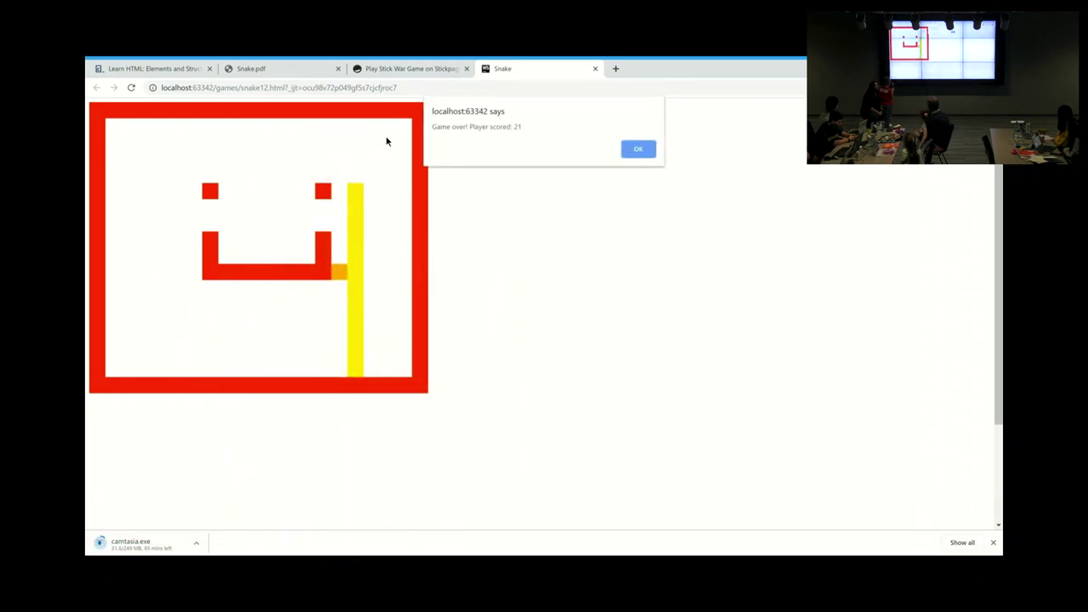
- Return to the participant's folder and open snake maze.html in the browser
key(alt+Tab)
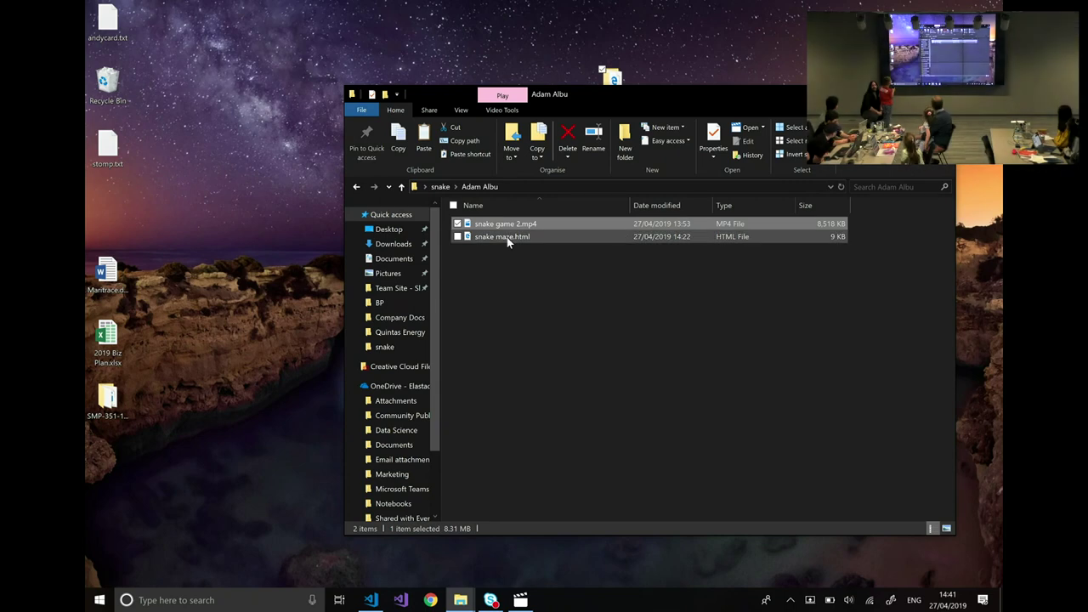
click(484, 238)
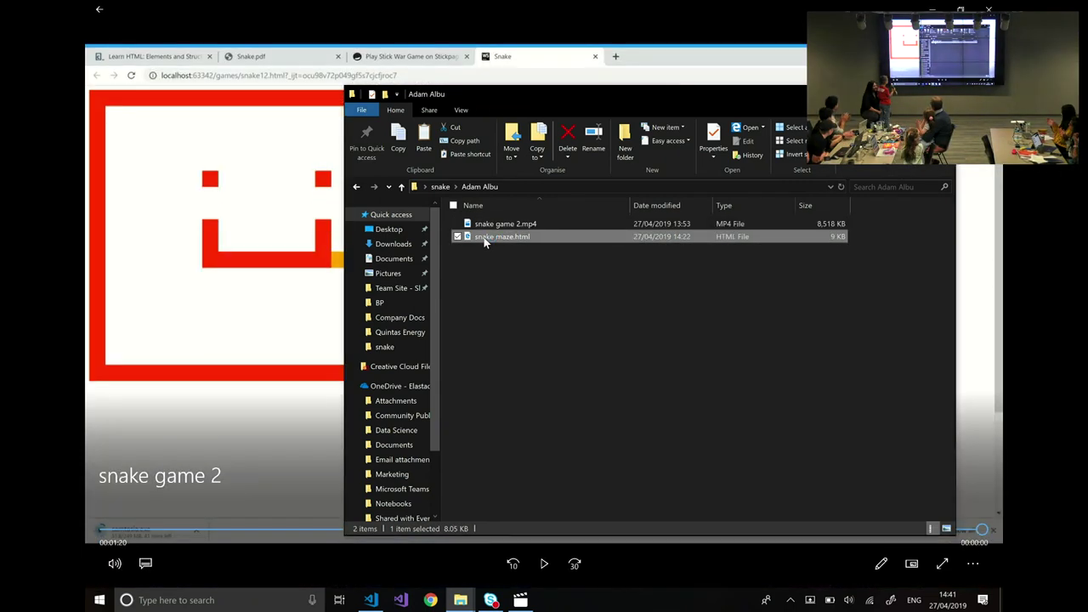
double_click(500, 236)
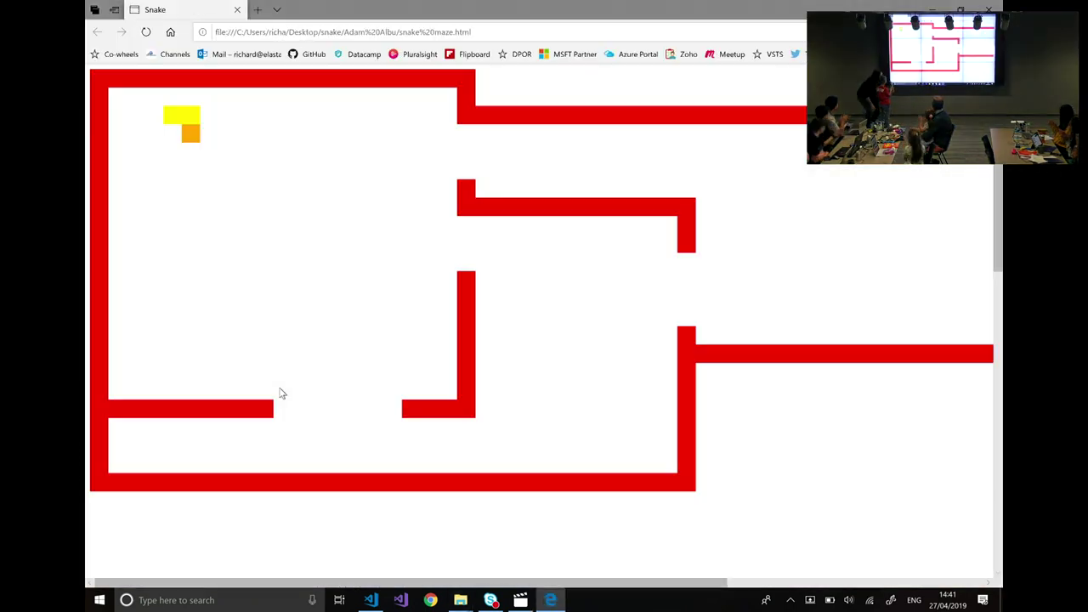
- Start the maze game and steer the snake around the first room to the orange food near its upper-left corner
key(Down)
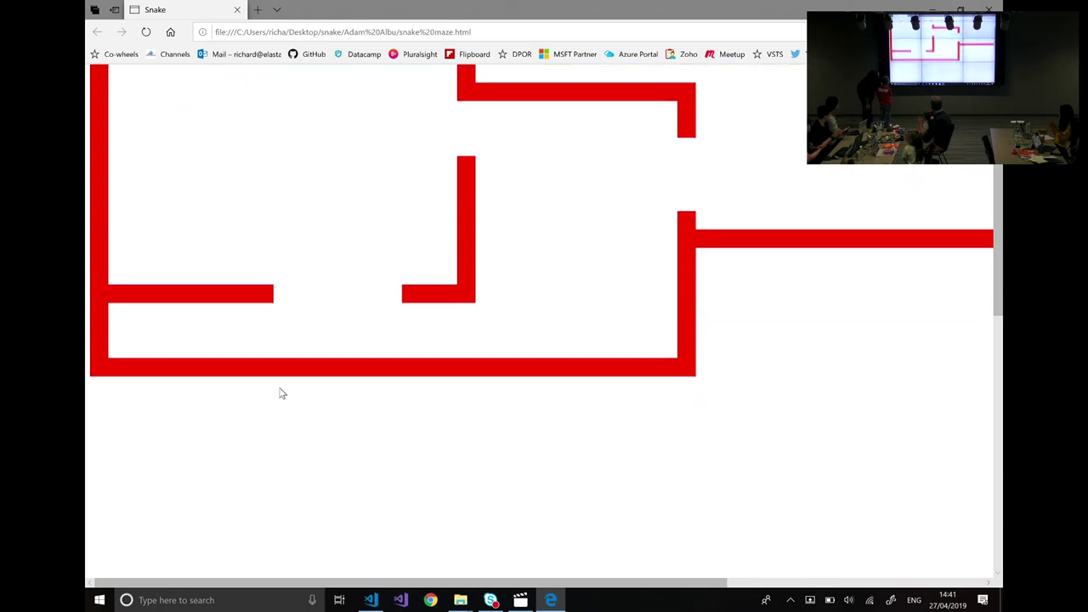
key(Up)
key(Up)
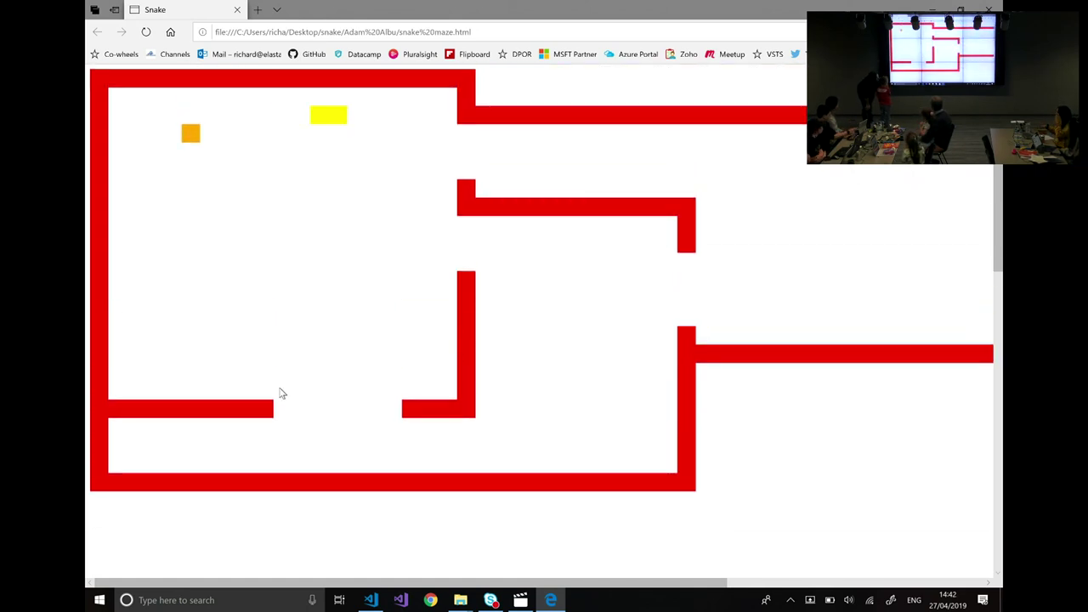
key(Down)
key(Left)
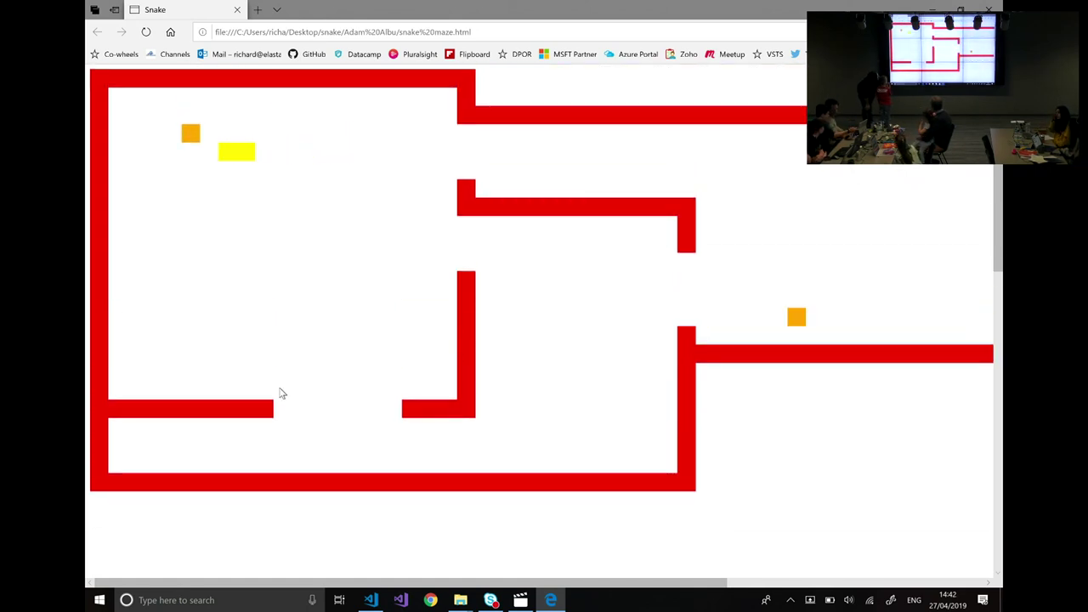
key(Up)
key(Right)
key(Down)
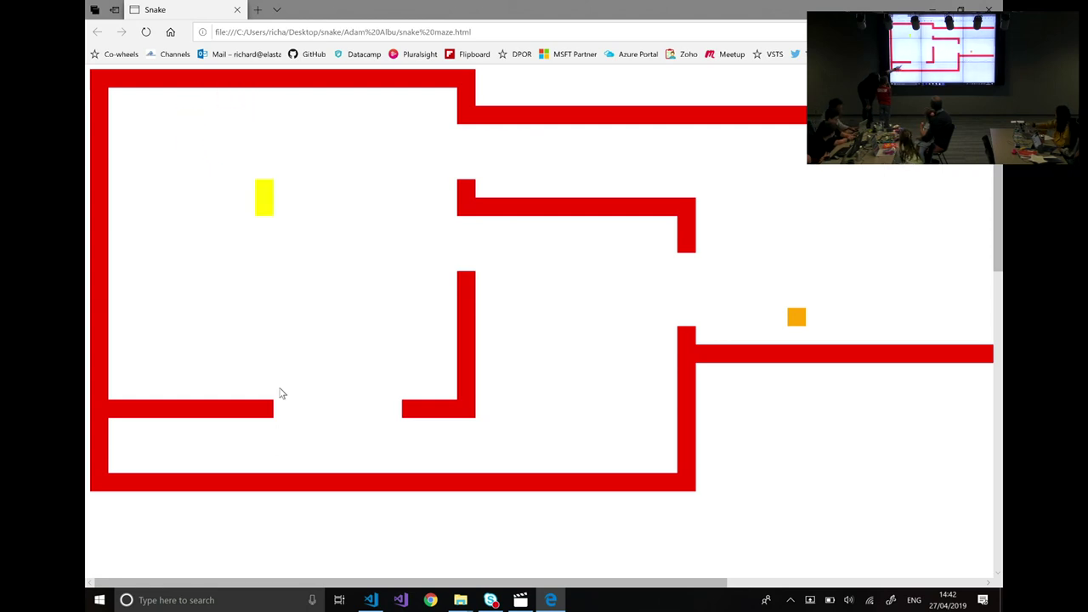
- Guide the snake through the gaps in the maze walls to the orange food in the area beyond the middle room
key(Right)
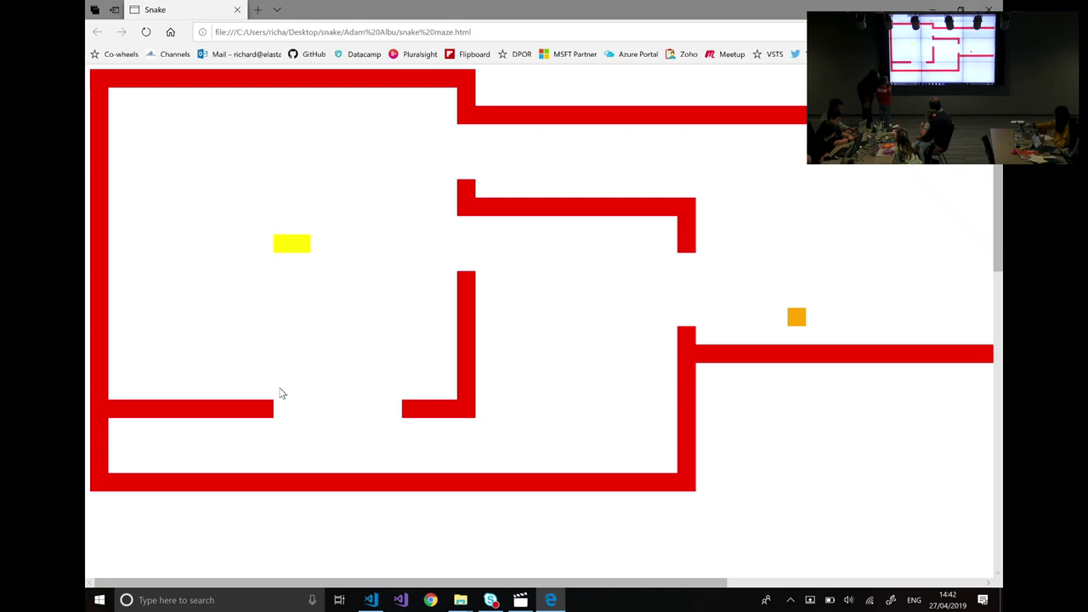
key(Down)
key(Right)
key(Down)
key(Right)
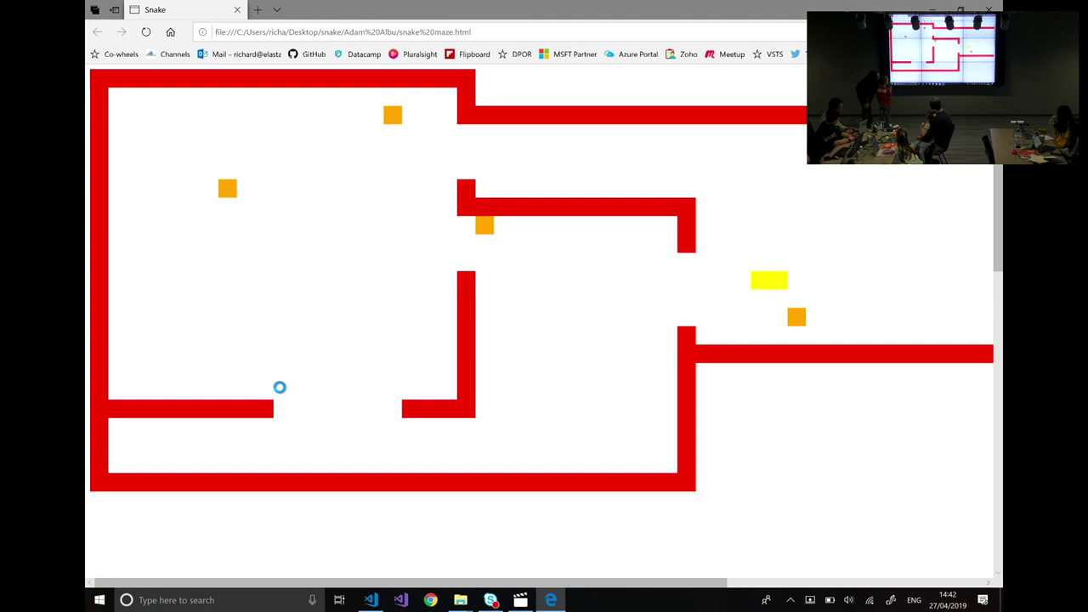
key(Down)
key(Left)
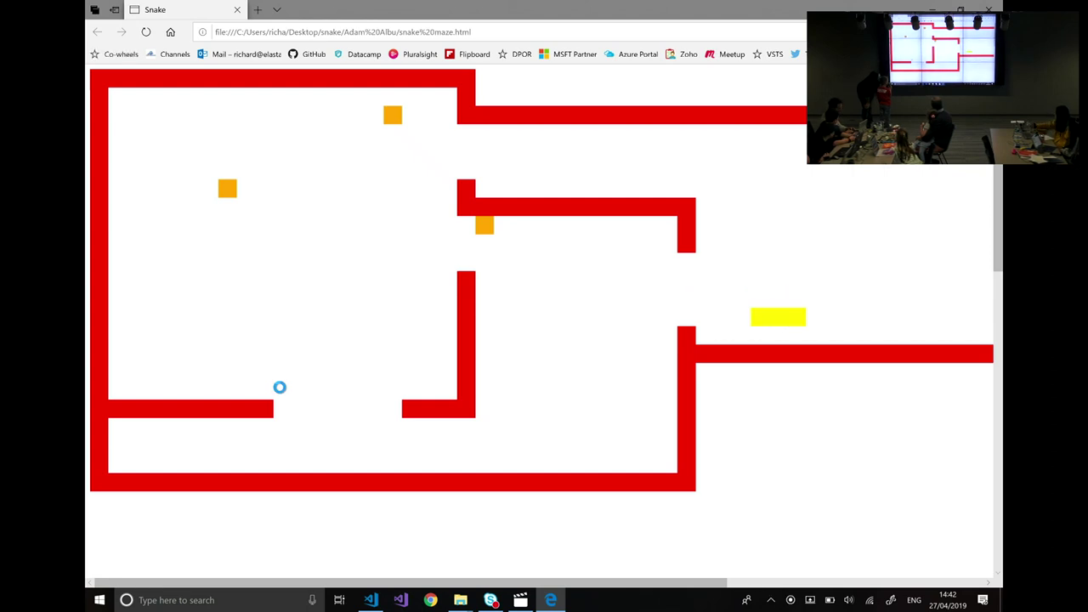
- Steer the snake back into the first room, collect two orange food squares and head towards the middle room
key(Up)
key(Left)
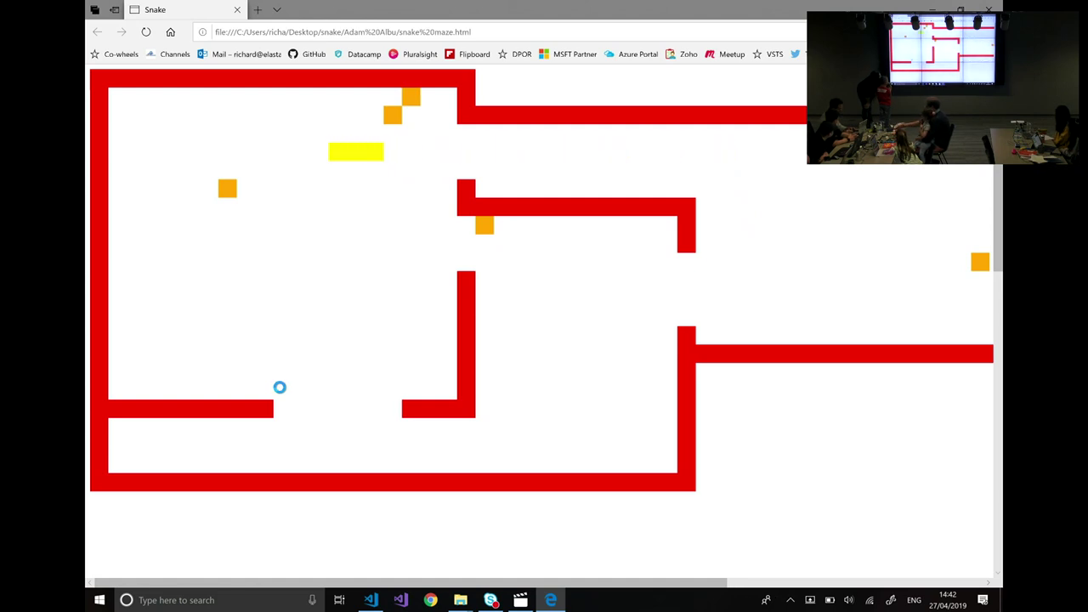
key(Down)
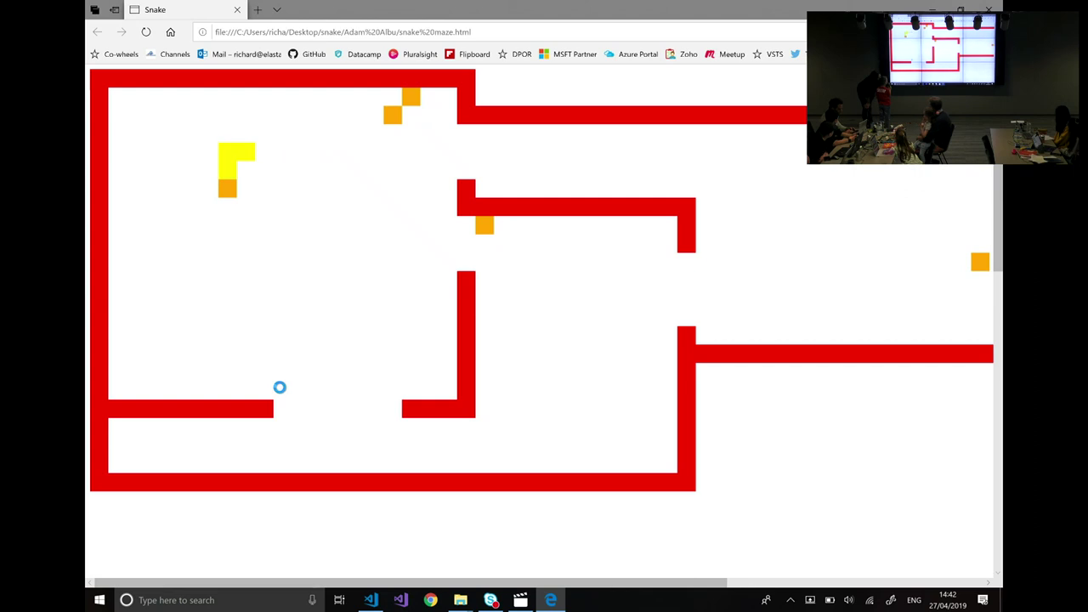
key(Right)
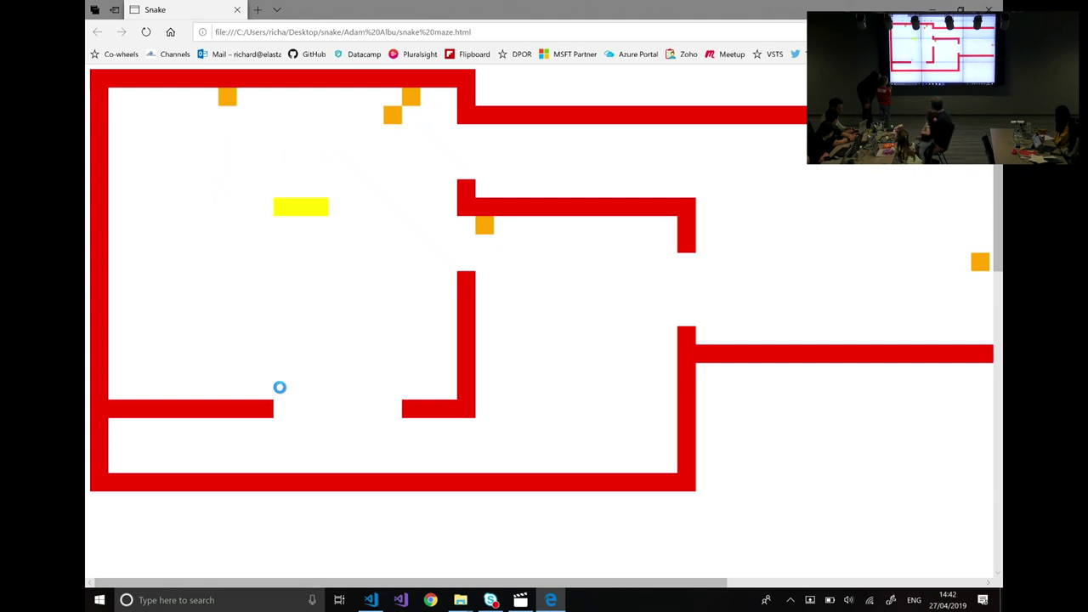
key(Up)
key(Right)
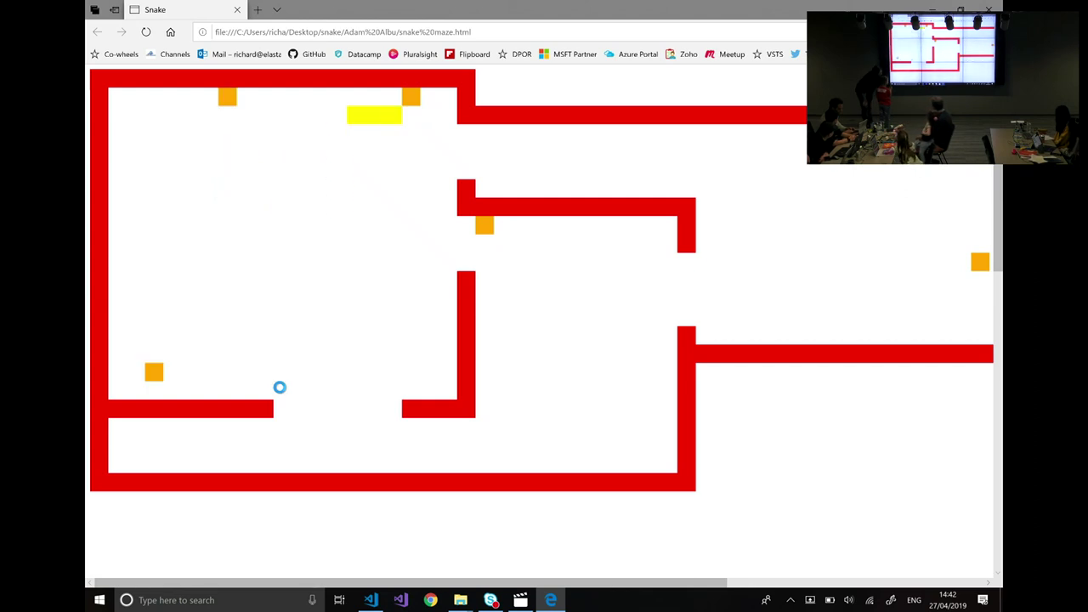
key(Down)
key(Right)
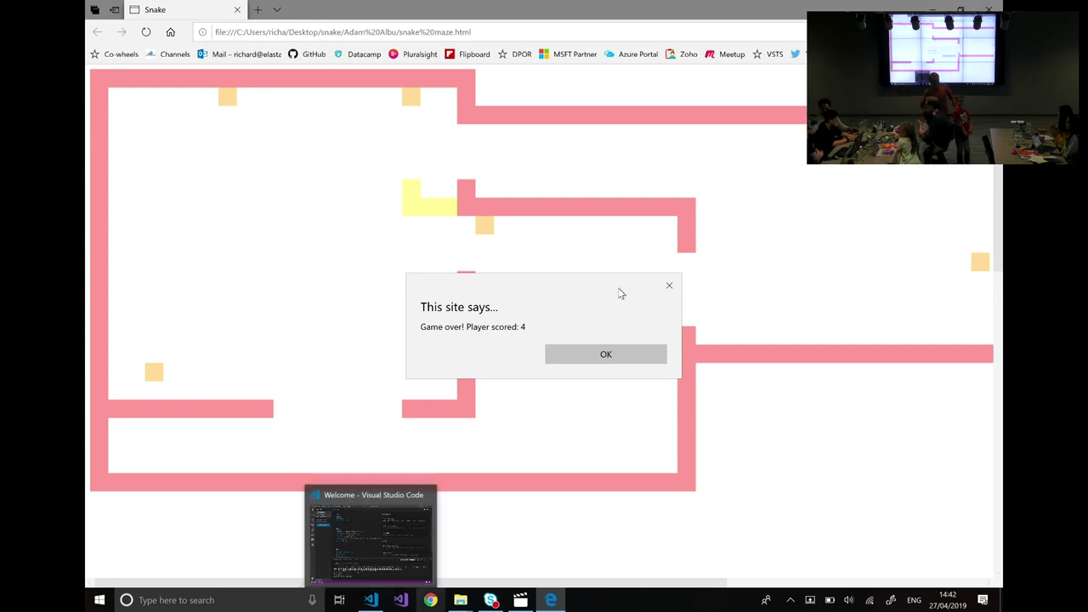
- Dismiss the game-over message and close the snake maze page
click(573, 361)
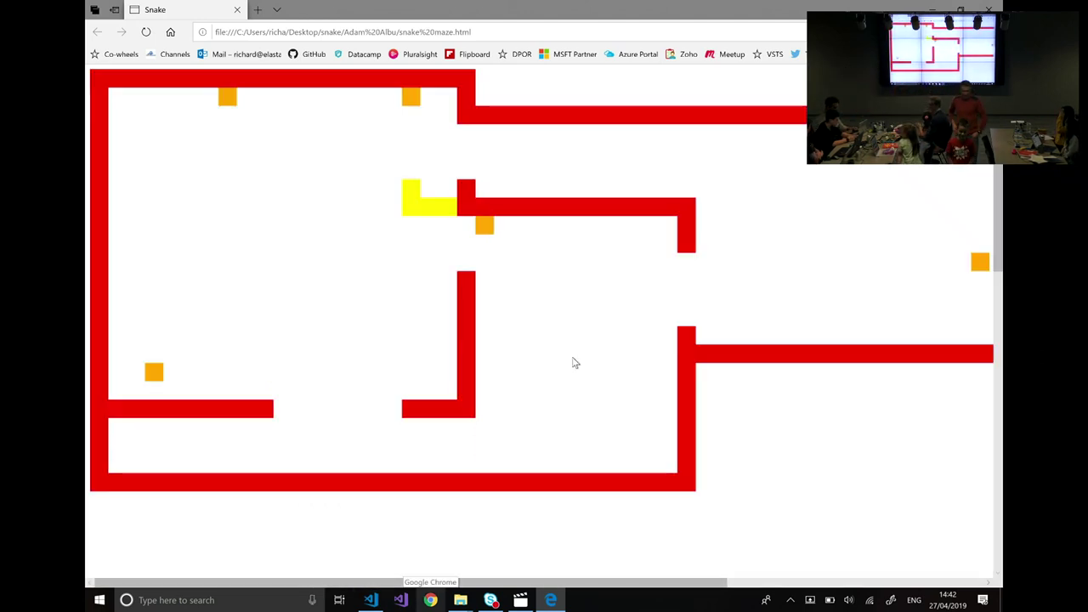
click(238, 12)
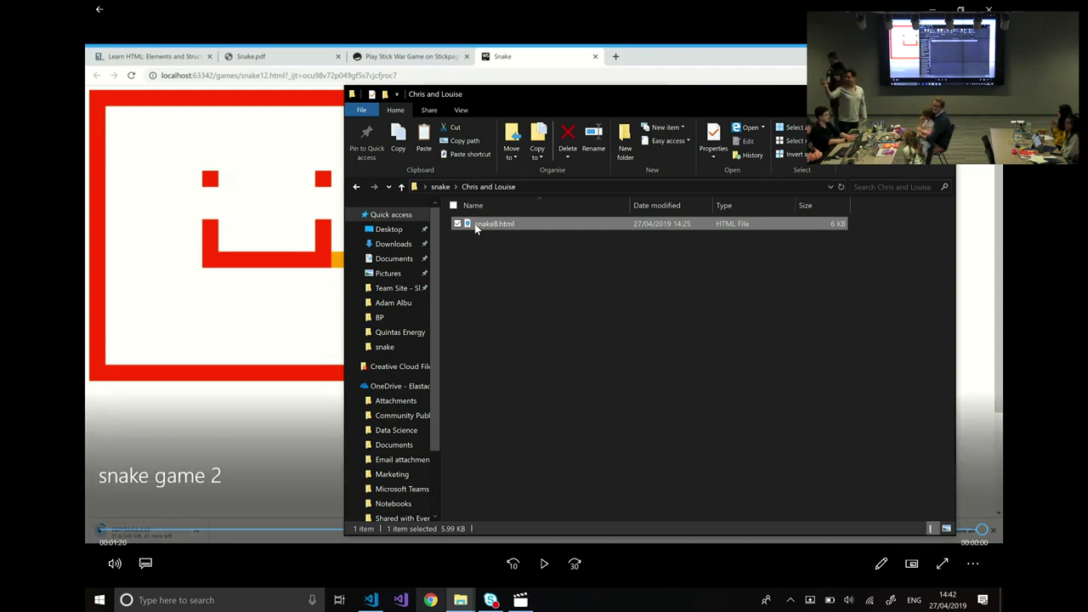
- Run snake8.html from the second participants' folder in the browser and dismiss its game-over messages
double_click(476, 225)
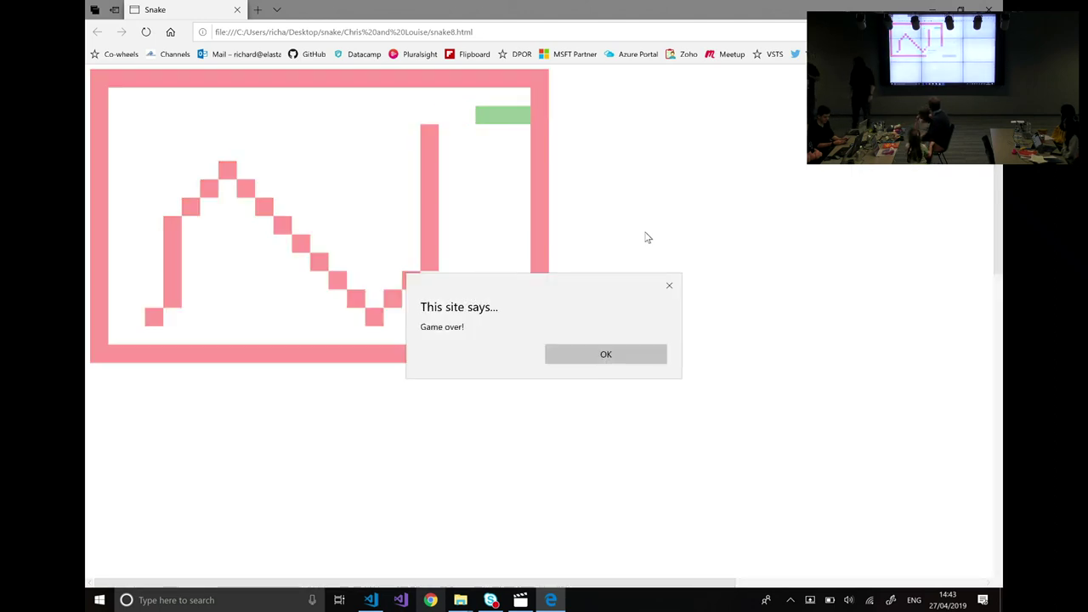
click(592, 357)
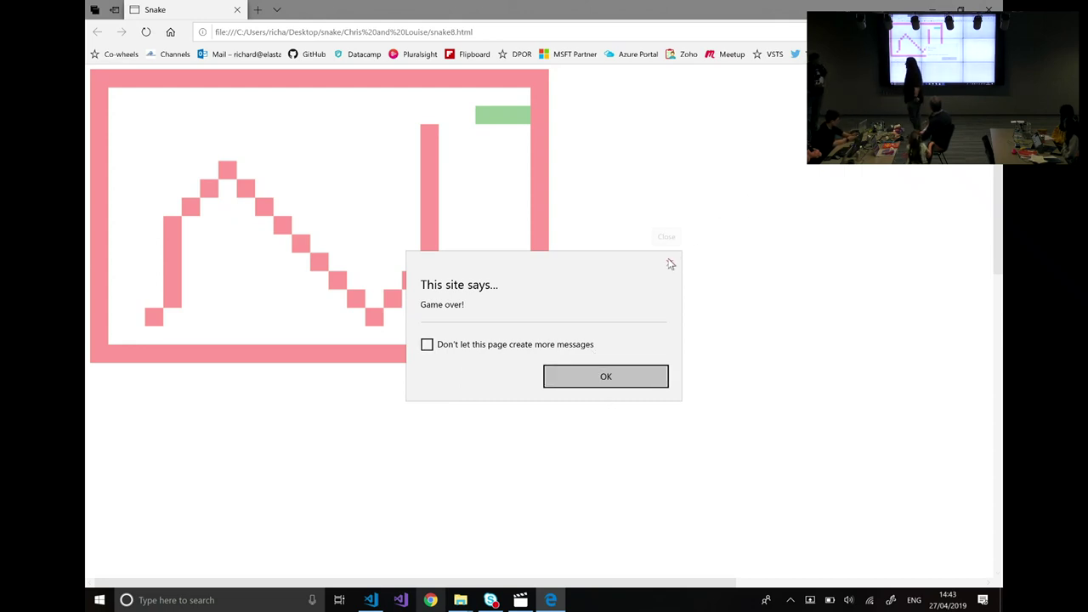
key(Return)
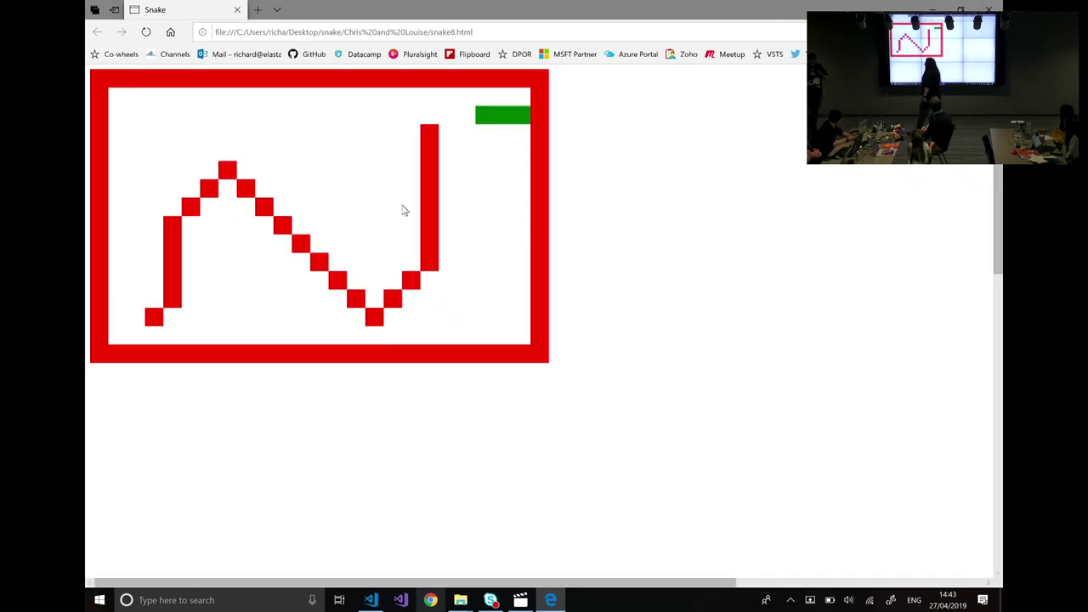
key(XF86AudioRaiseVolume)
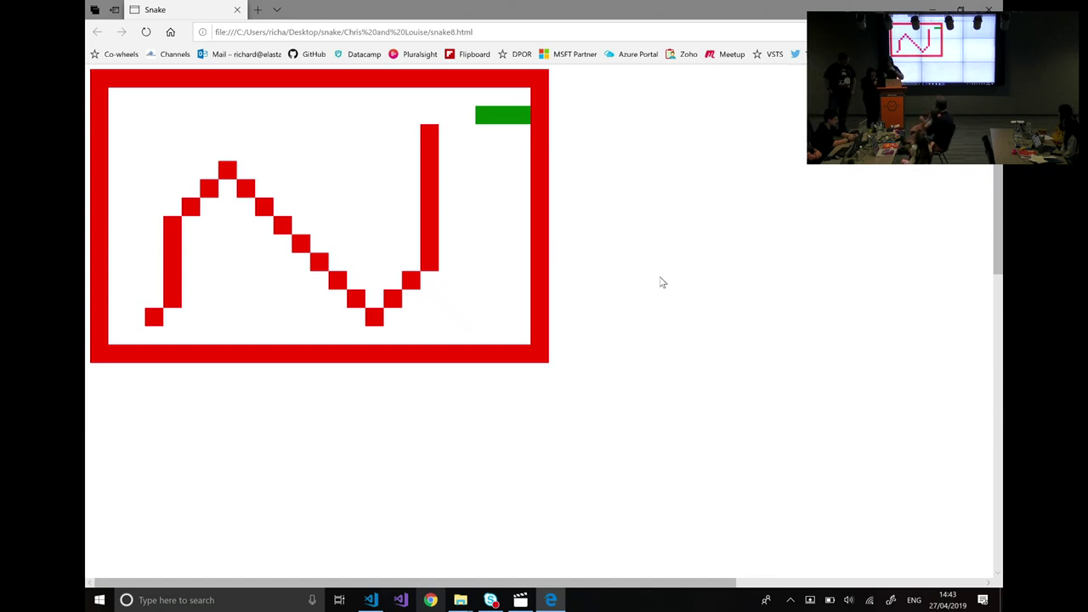
- Open snake8.html from its folder in Visual Studio Code and hide the output pane to show more code
key(alt+Tab)
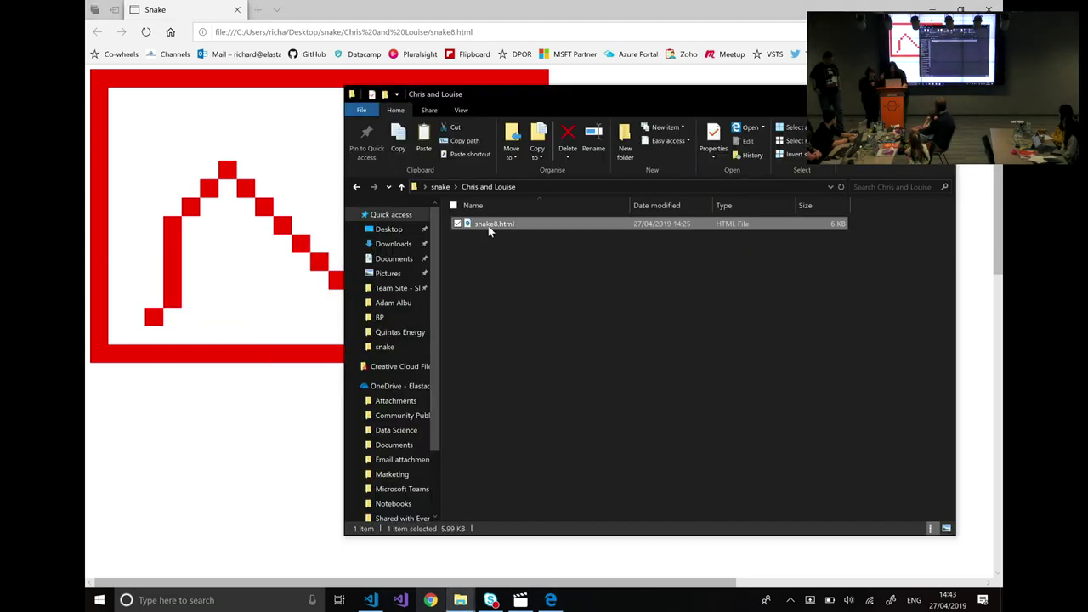
right_click(489, 230)
click(451, 250)
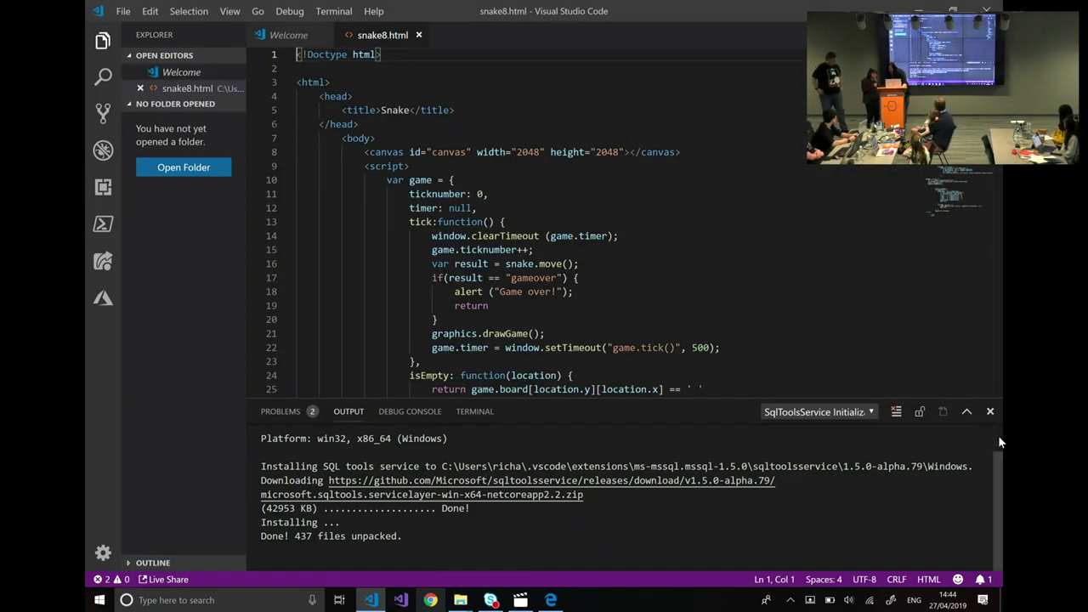
click(990, 411)
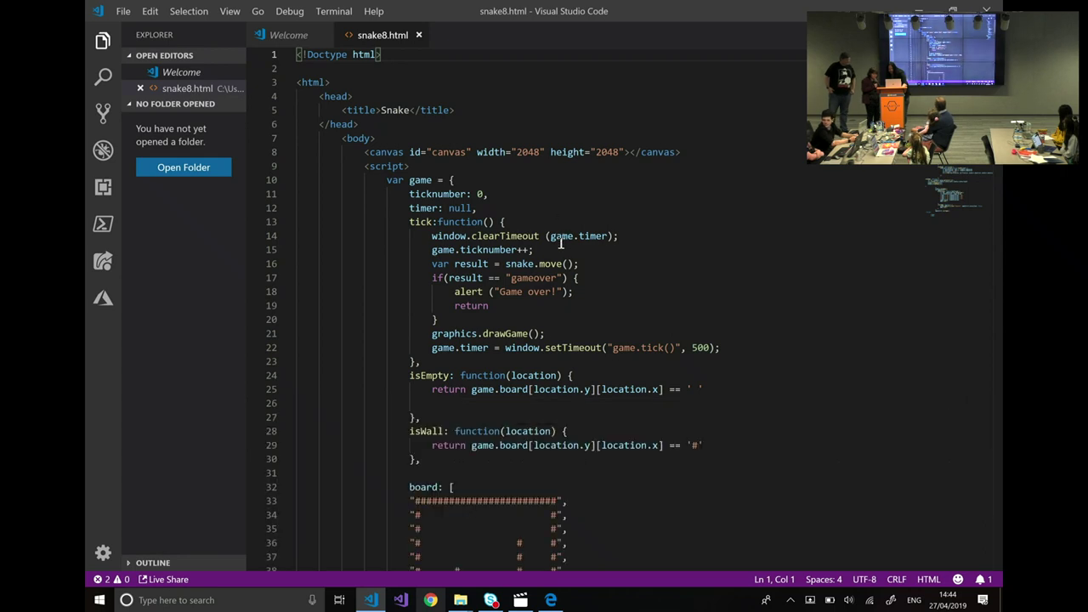
- Examine the board array that defines the walls in snake8.html, and close the code editor
scroll(561, 244, down, 3)
scroll(561, 244, down, 3)
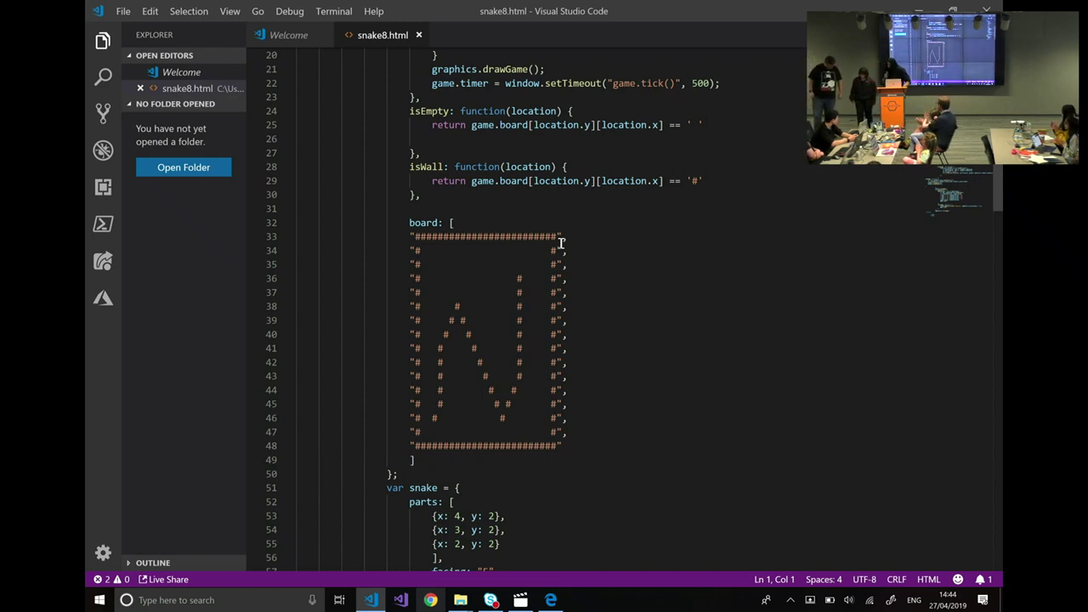
click(986, 9)
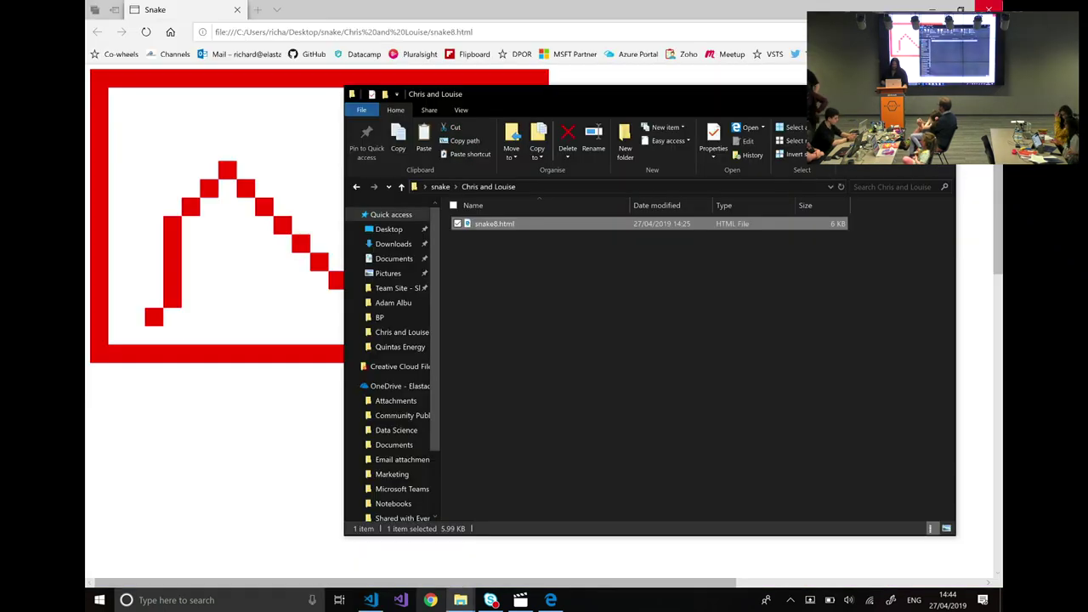
- Open the third participant's folder inside the snake folder, and close the snake8.html page and the video player
click(440, 186)
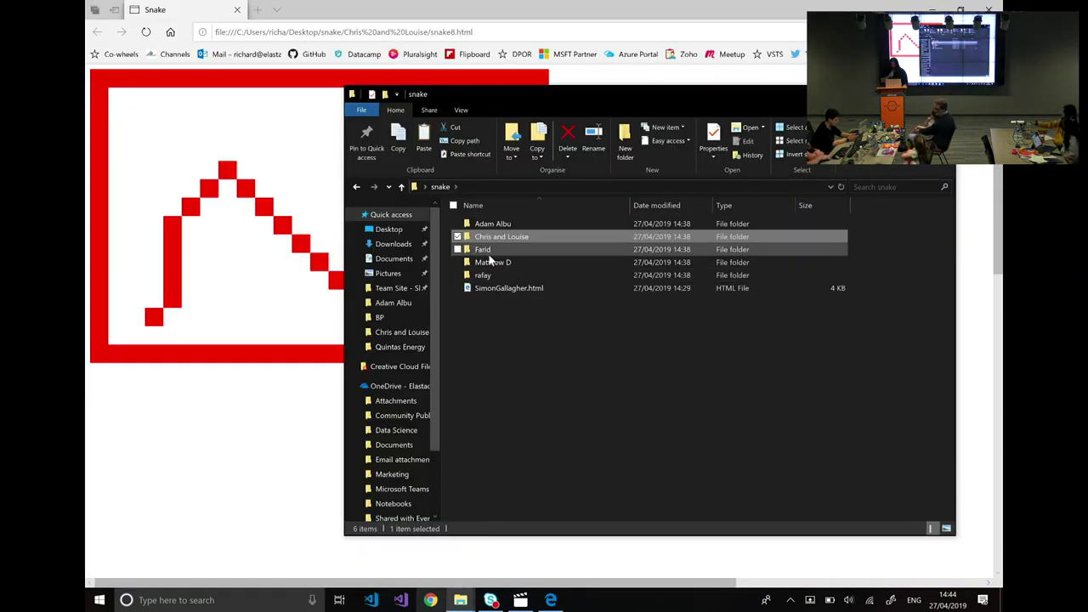
double_click(486, 251)
click(237, 11)
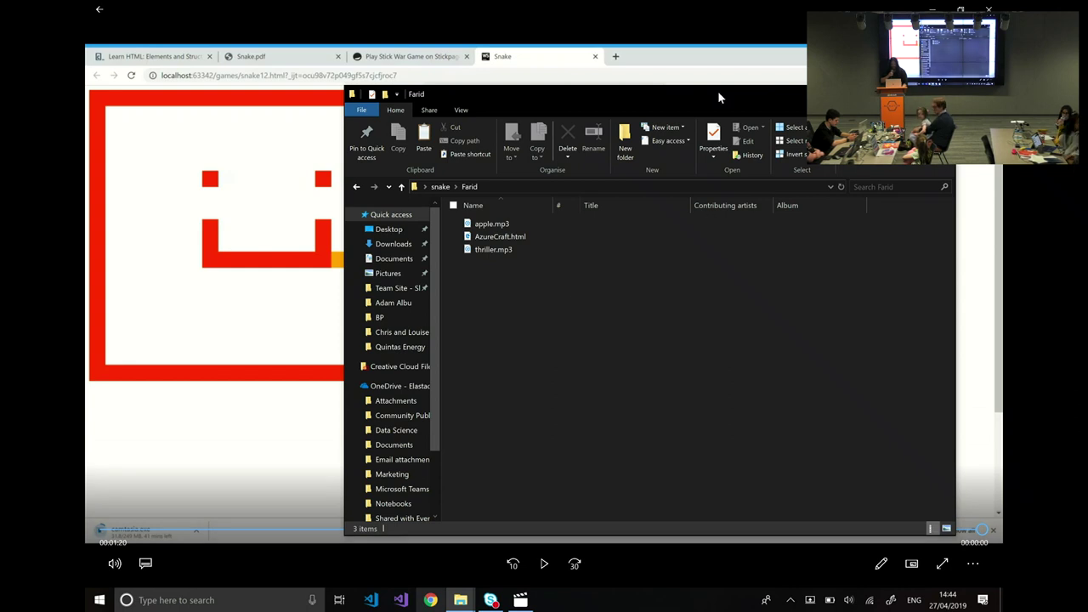
click(989, 10)
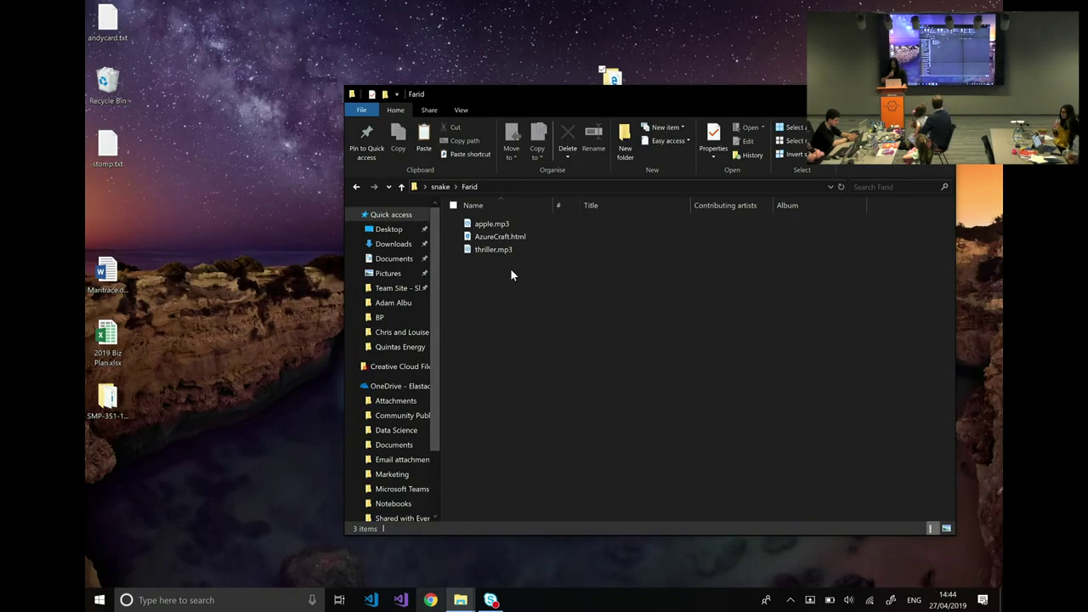
- Run AzureCraft.html in the browser, dismiss its crash message and close the game page
click(482, 240)
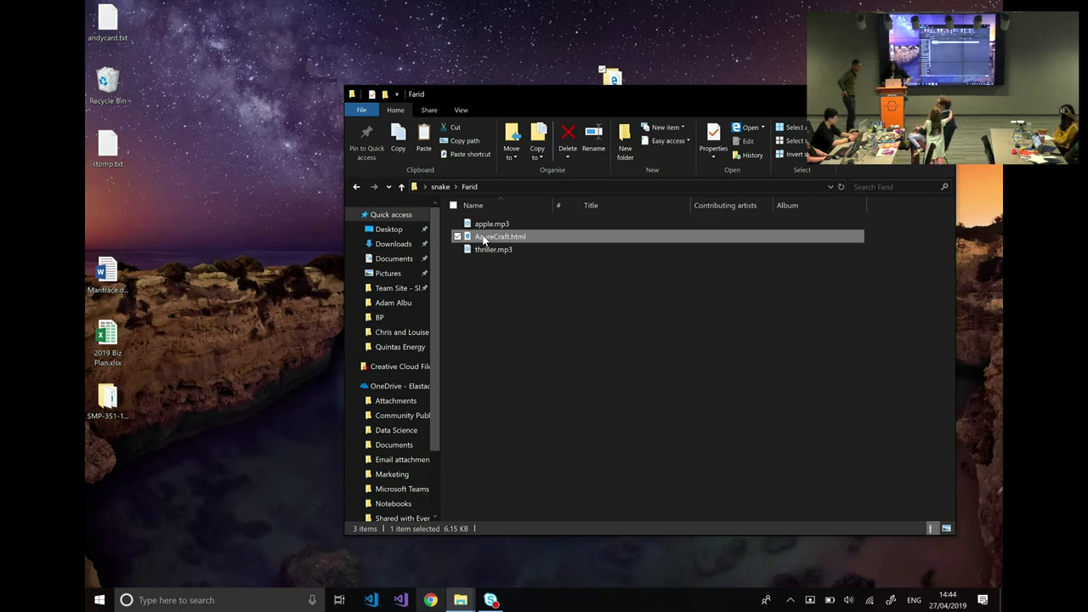
double_click(482, 240)
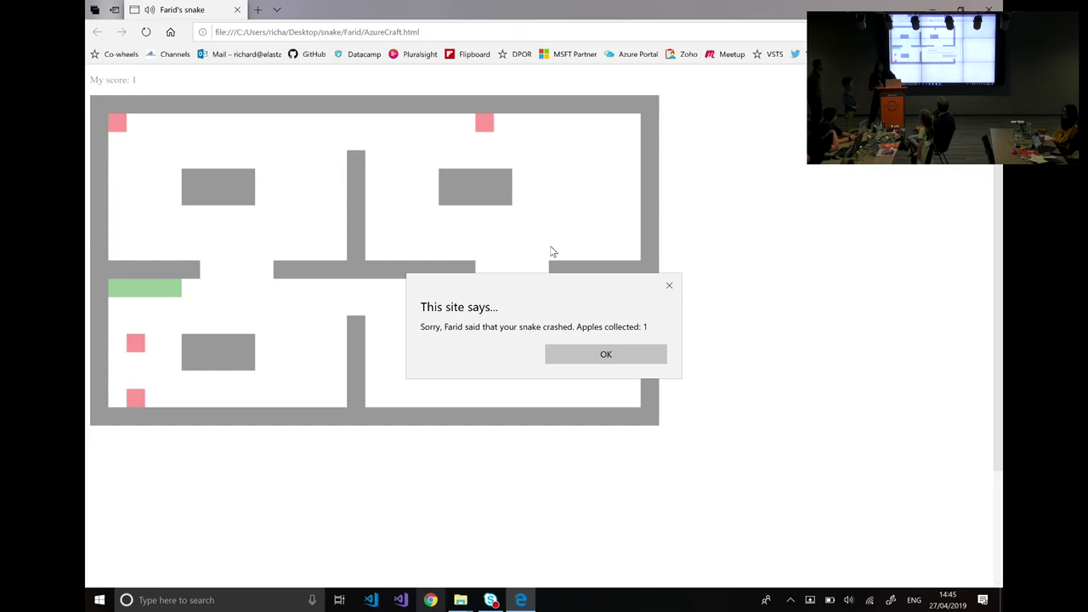
click(607, 356)
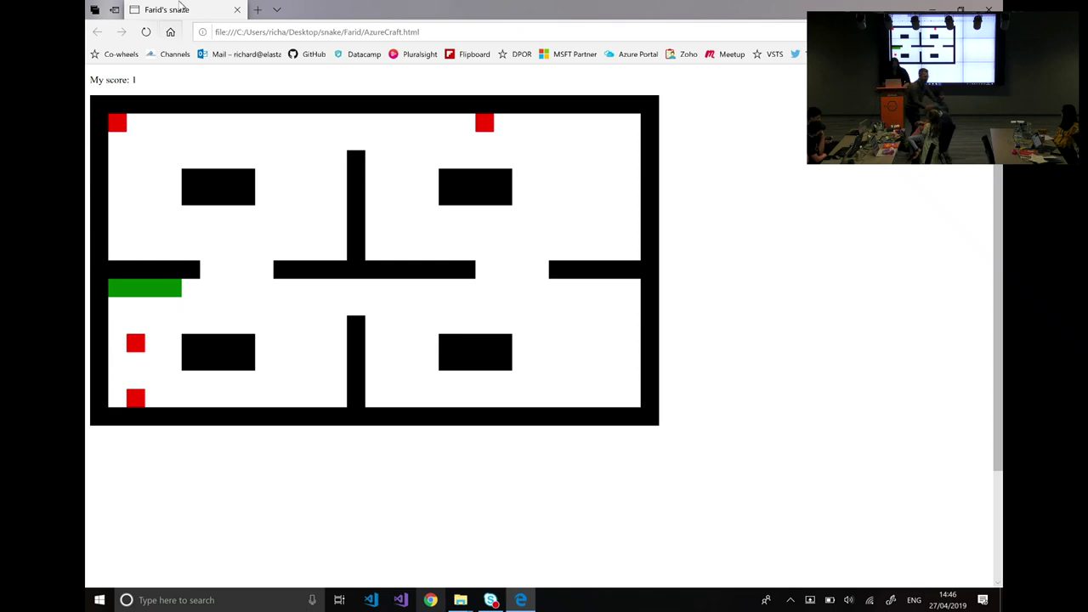
click(236, 10)
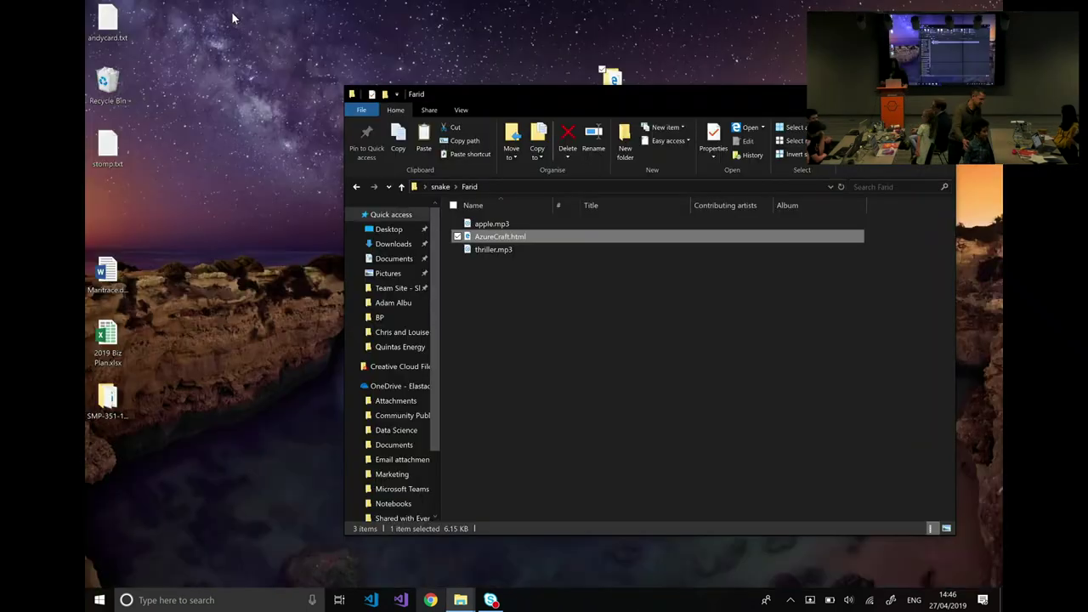
- Run the 21 V5 IMPOSIBLE MAZE game from the fourth participant's folder and dismiss its game-over message
click(440, 187)
double_click(484, 264)
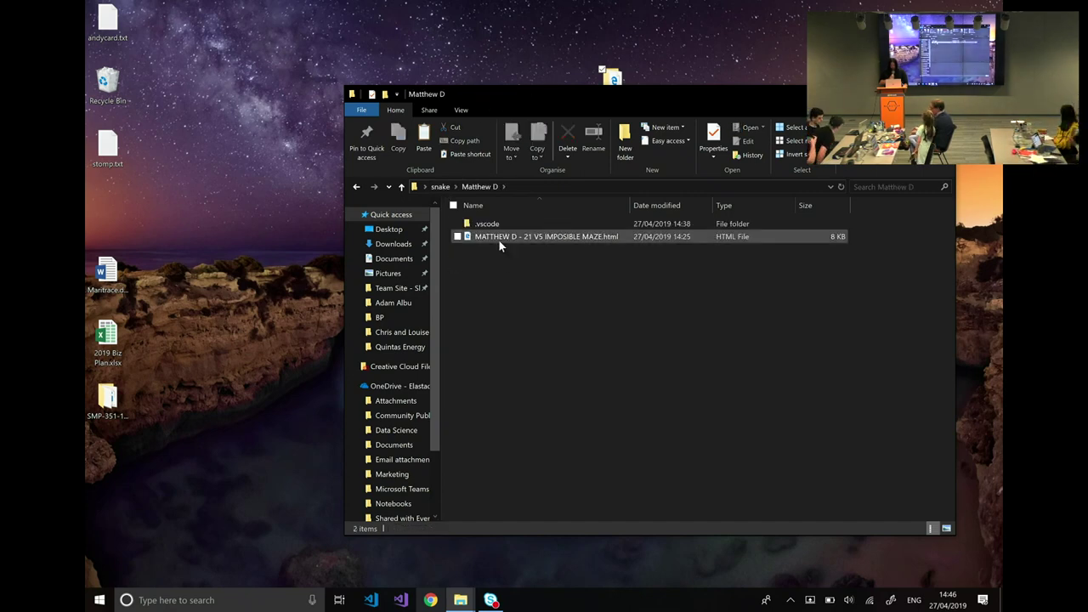
click(497, 239)
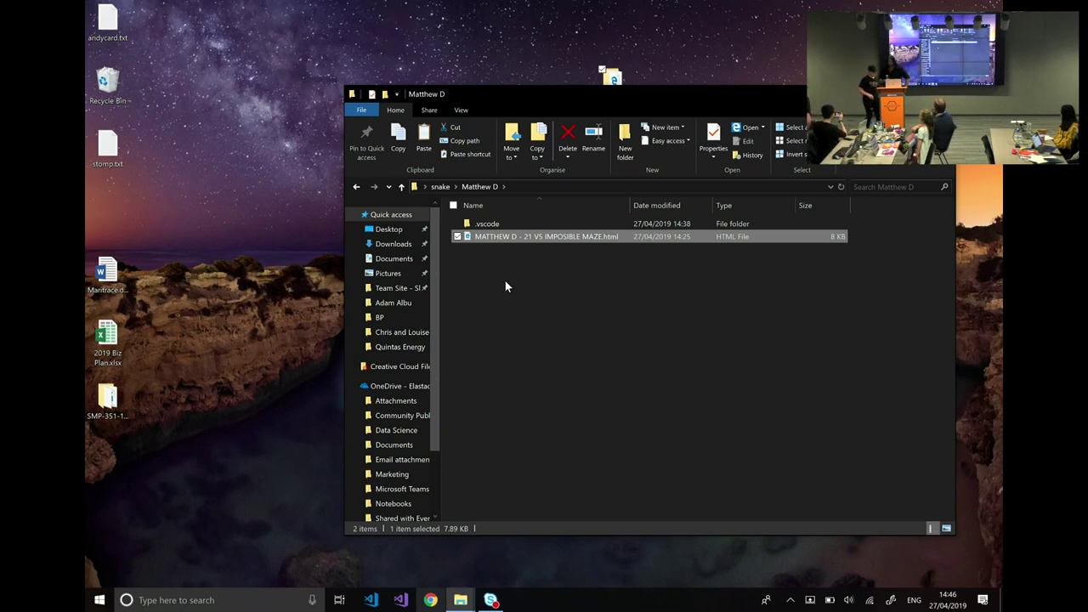
double_click(518, 240)
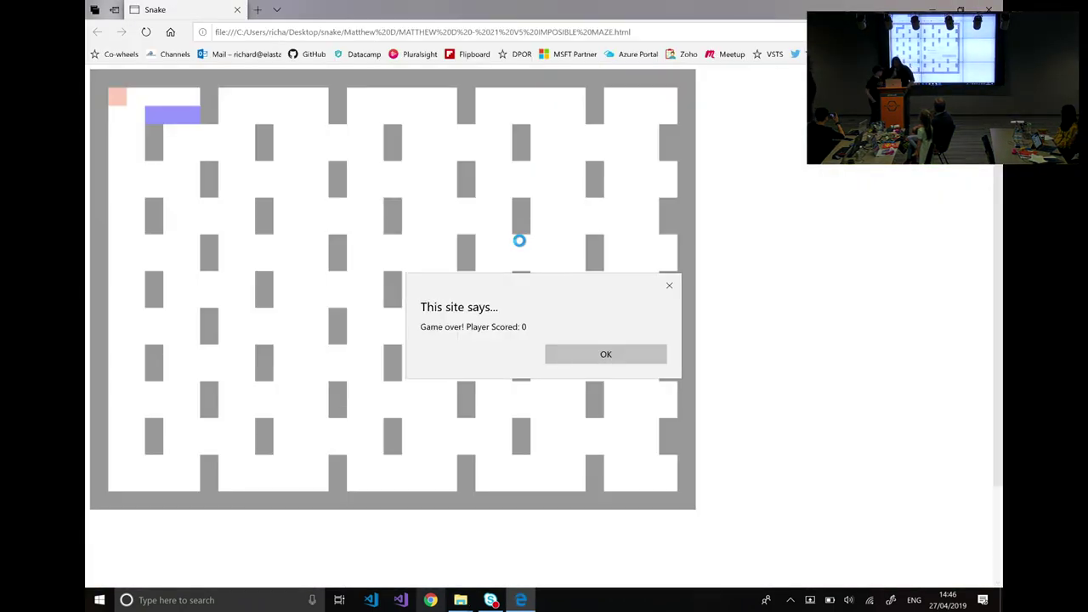
click(569, 351)
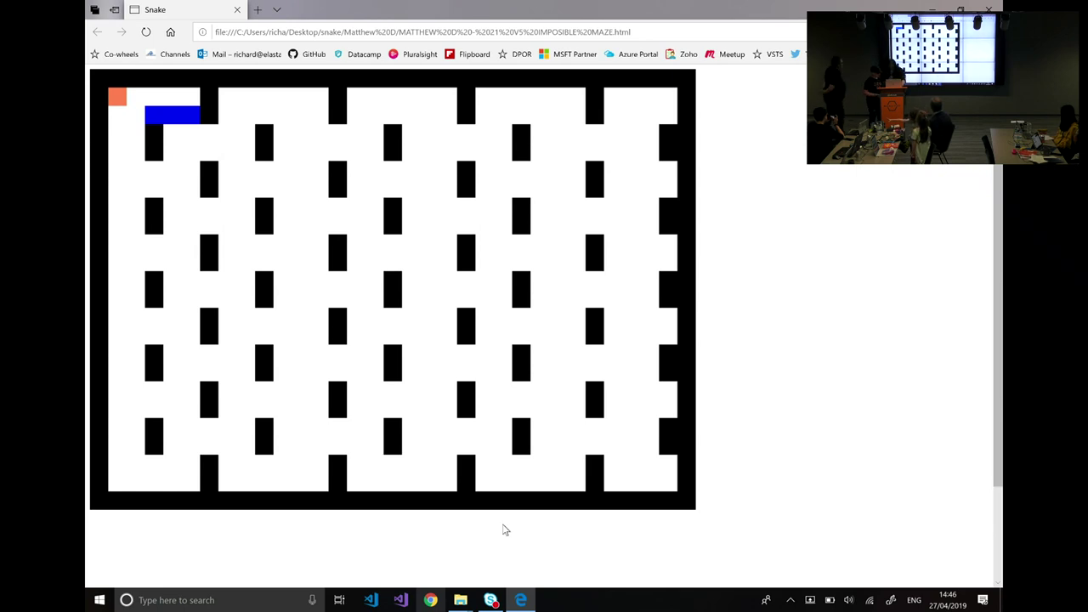
- Steer the snake down and then right through the maze, and dismiss the game-over message
key(Down)
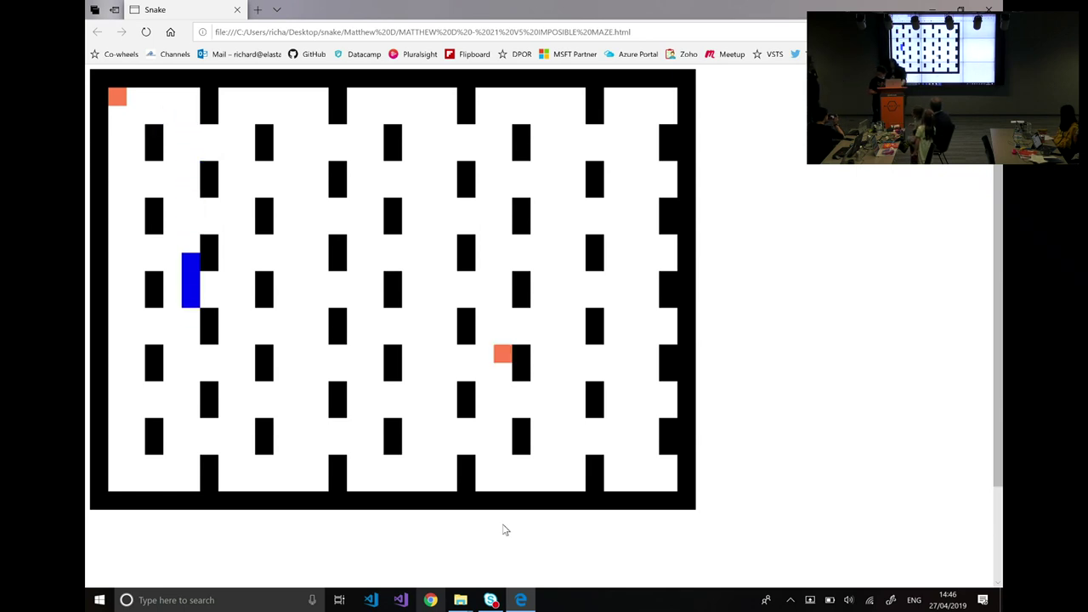
key(Right)
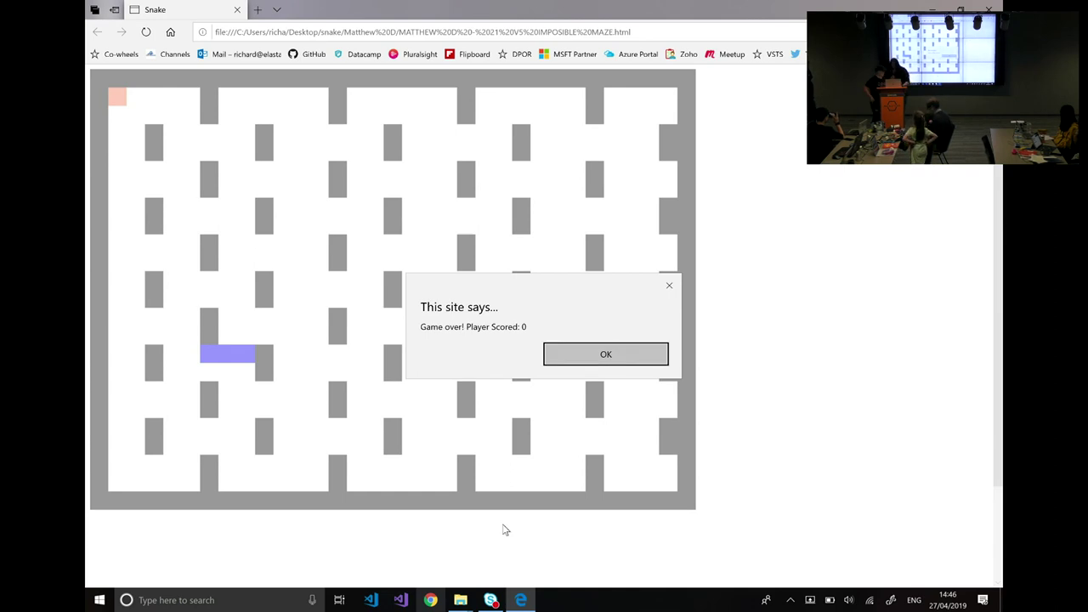
click(643, 351)
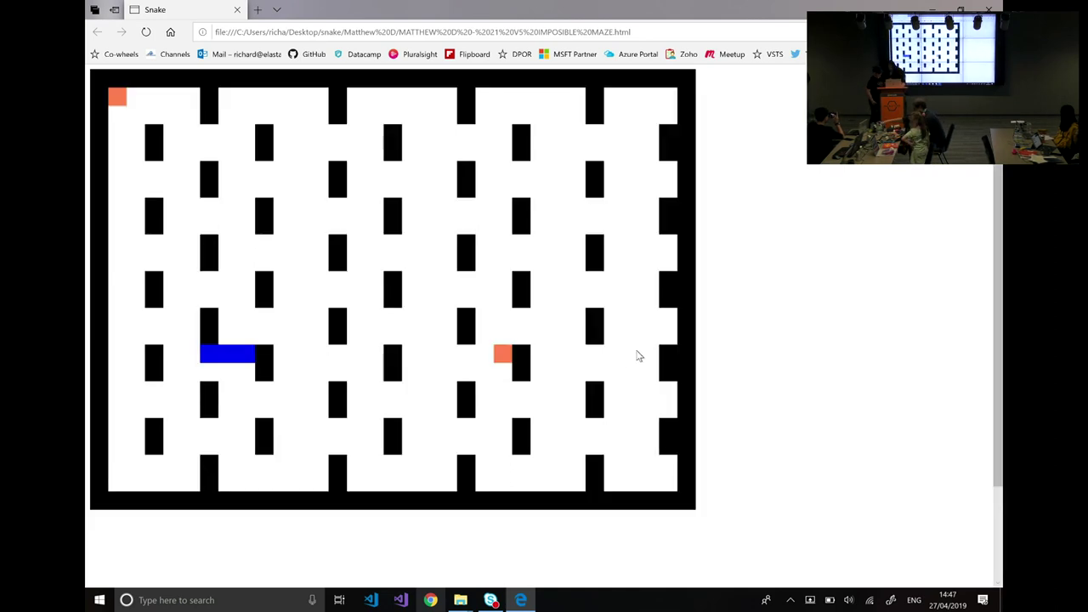
- Open the 21 V5 IMPOSIBLE MAZE file from its folder in Visual Studio Code
mouse_move(459, 600)
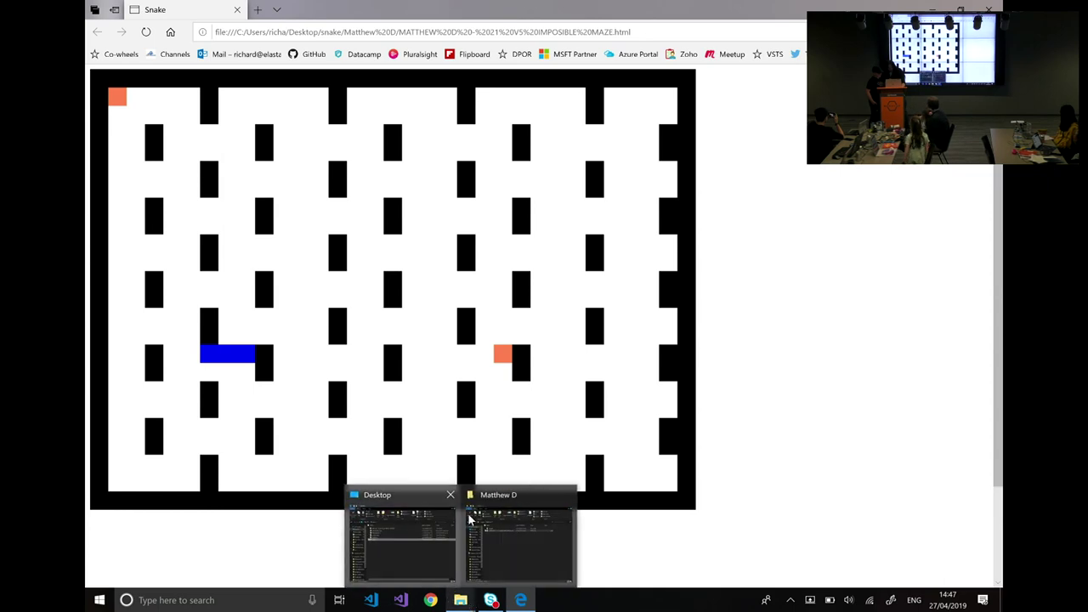
click(535, 501)
right_click(515, 242)
click(468, 265)
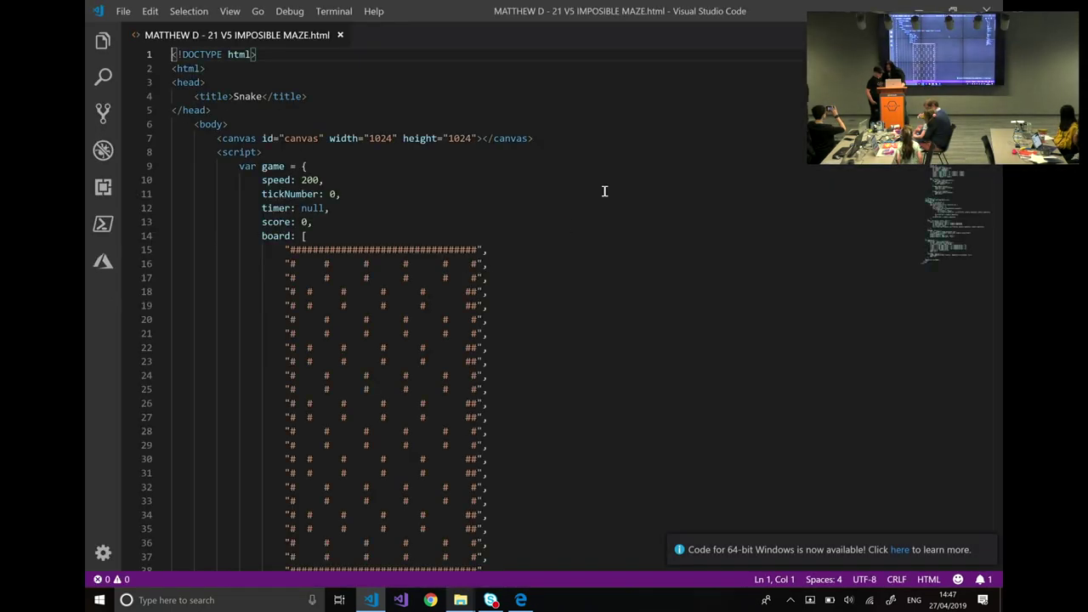
- Examine the board array that defines the maze walls, and close the code editor
scroll(605, 190, down, 5)
scroll(604, 191, up, 2)
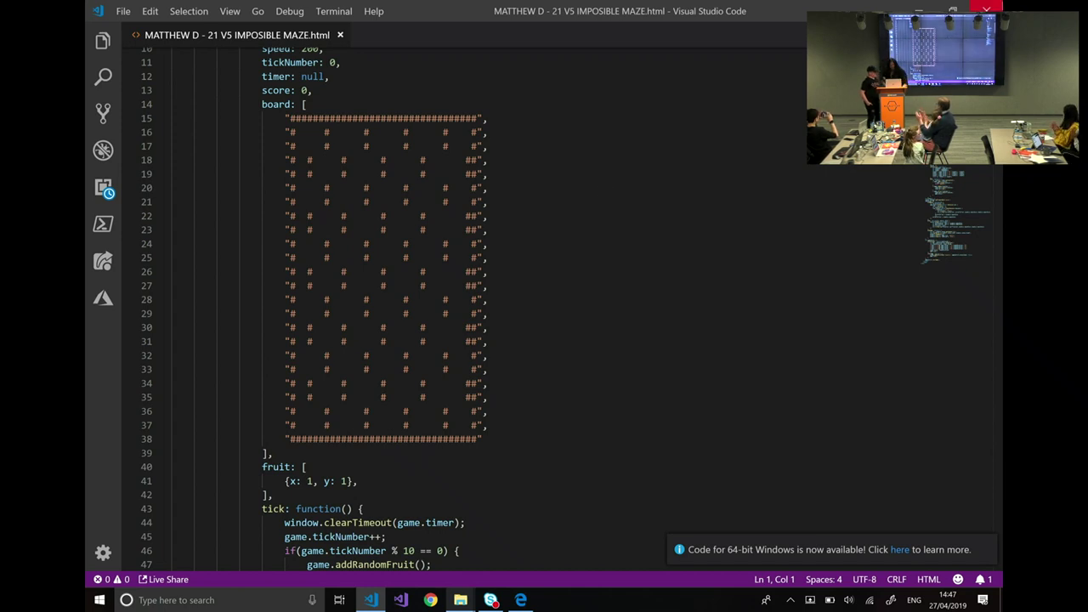
click(989, 9)
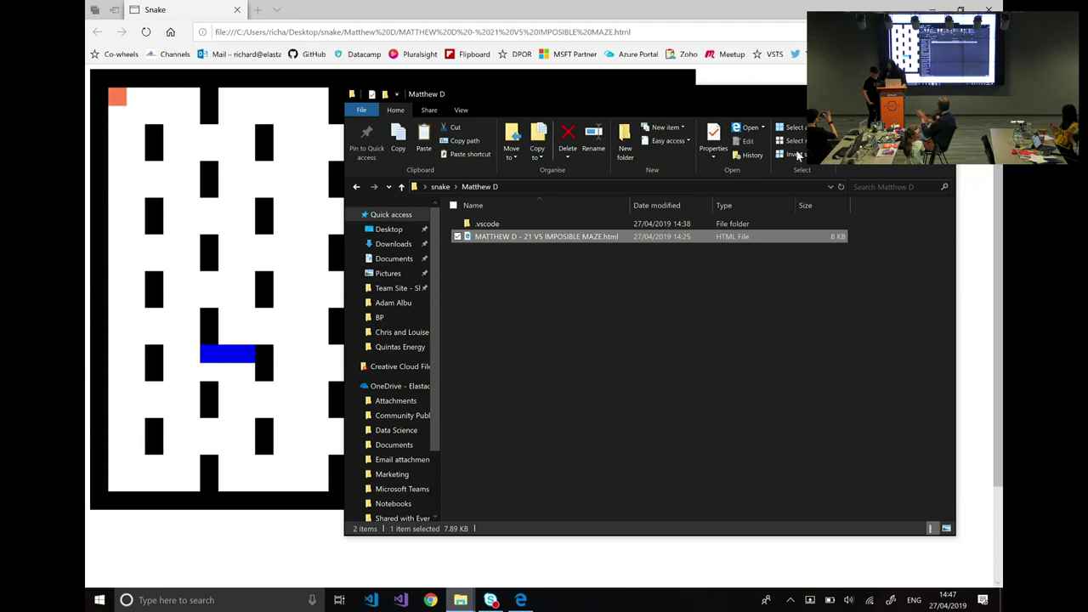
- Return to the parent snake folder and close the maze game page in the browser
click(441, 186)
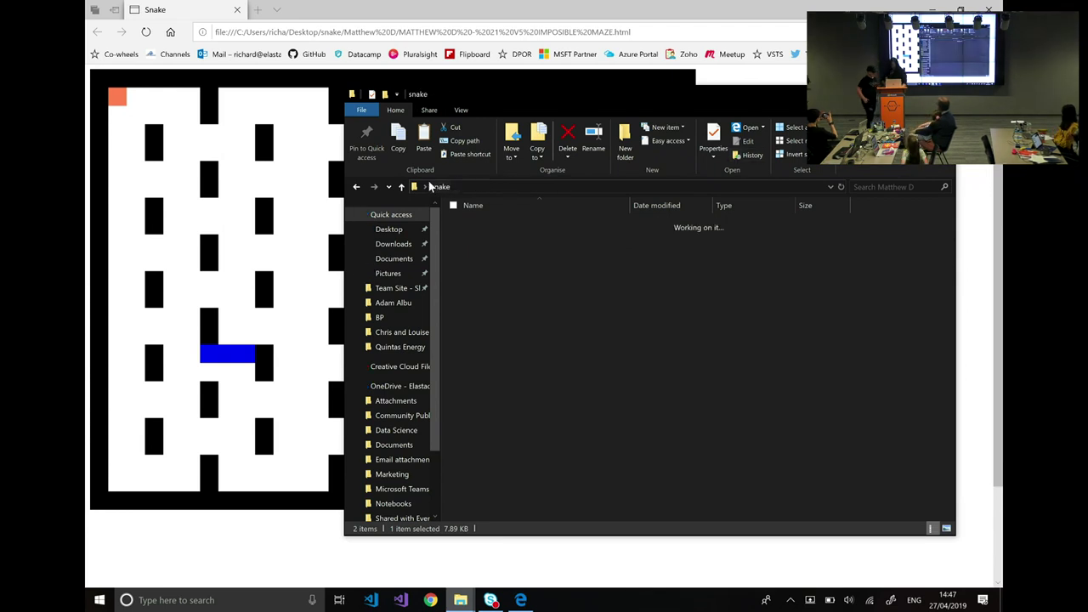
click(238, 12)
click(238, 11)
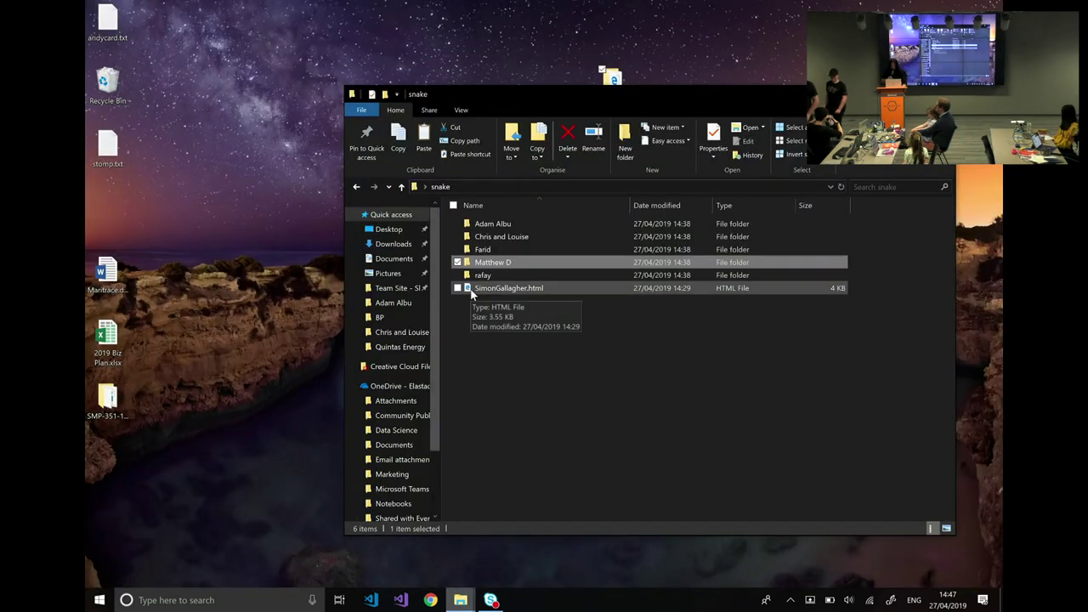
- Open the fifth participant's folder and run canvas.html in the browser
double_click(473, 284)
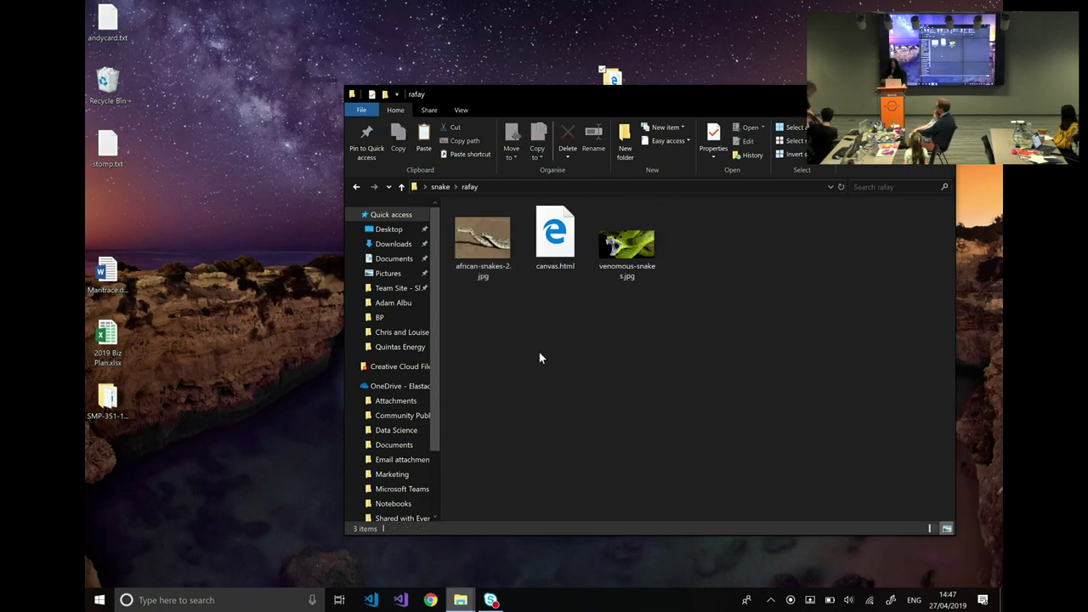
click(555, 238)
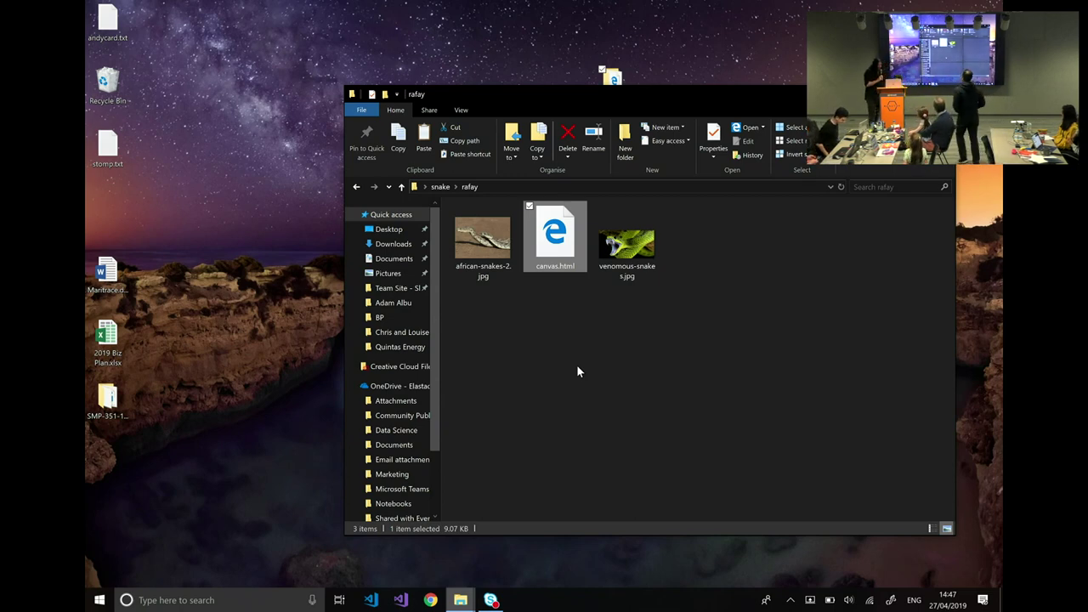
double_click(555, 234)
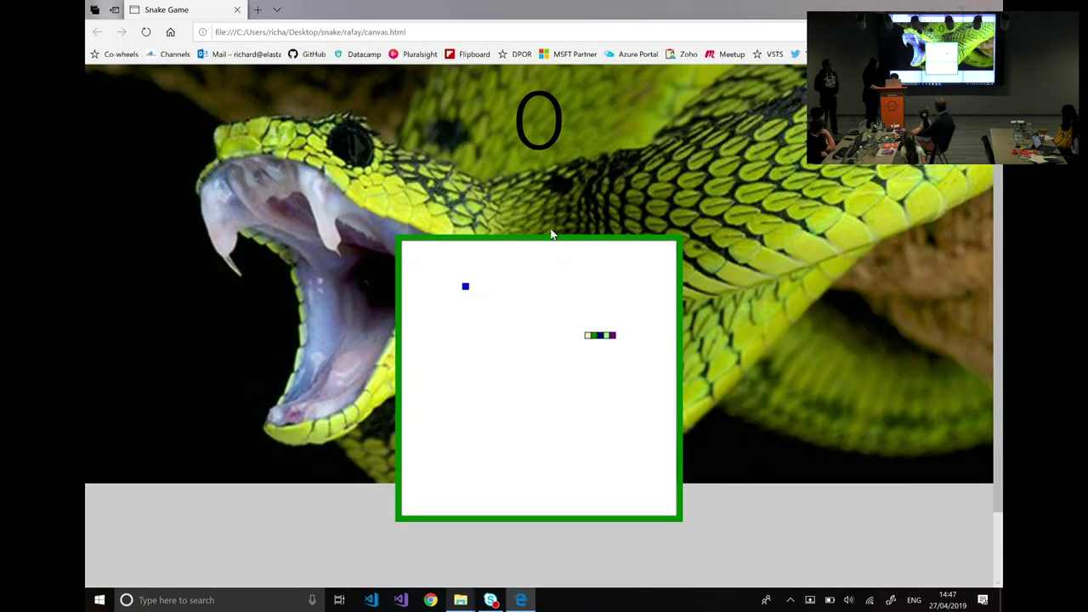
- Play the canvas.html snake game, steering the snake down, left, up and left
key(Down)
key(Left)
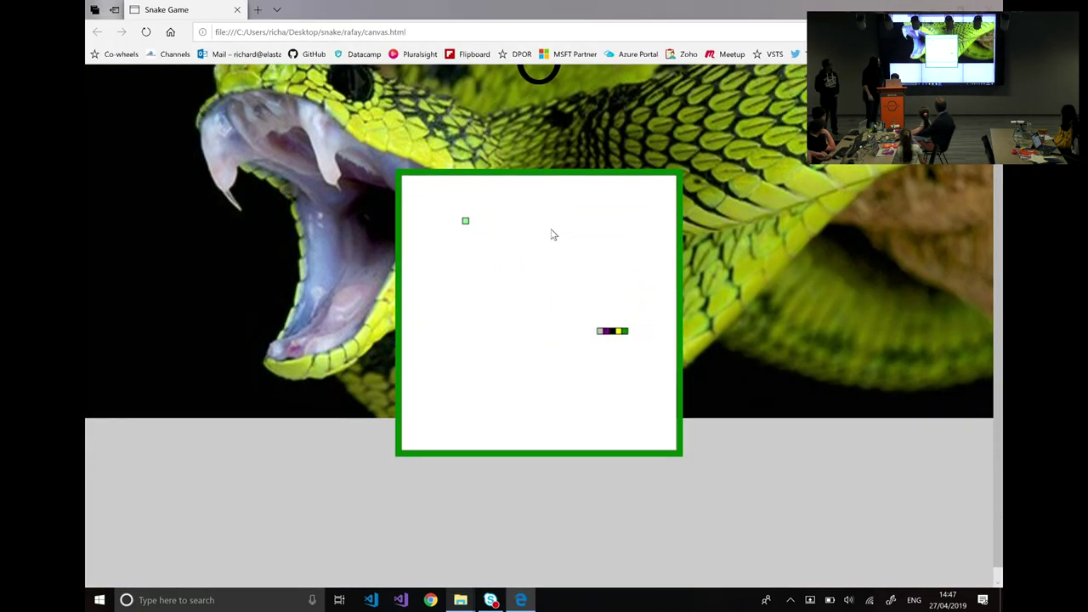
key(Up)
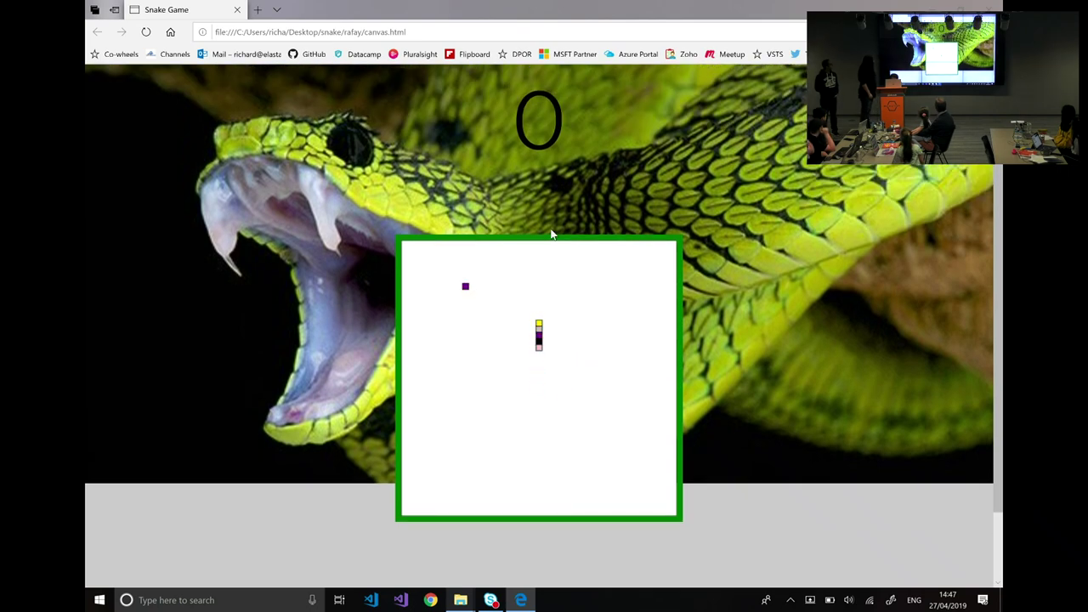
key(Left)
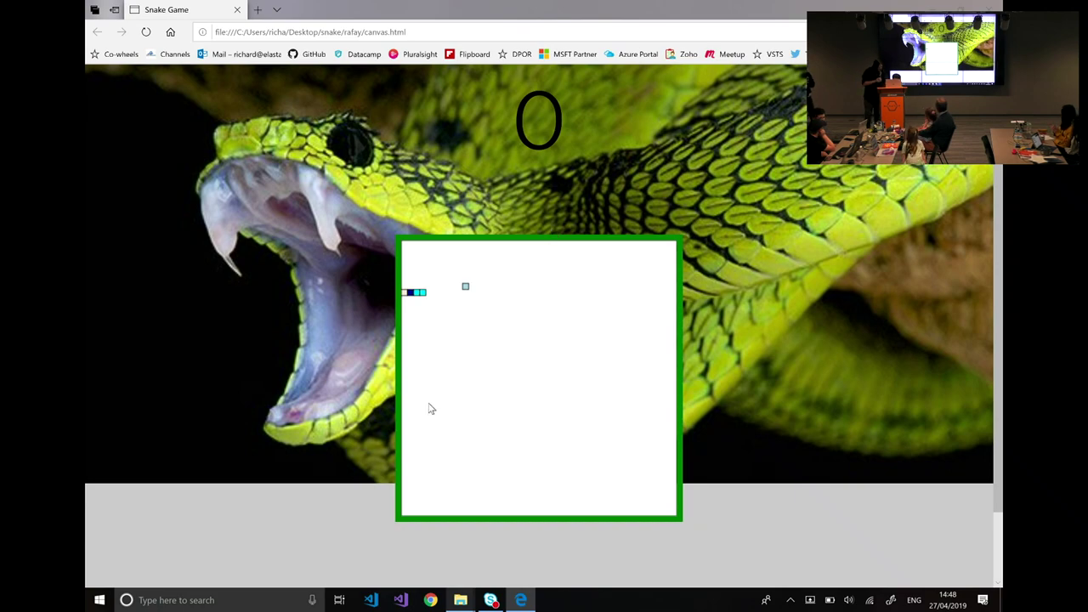
- Open canvas.html from its folder in Visual Studio Code
mouse_move(460, 600)
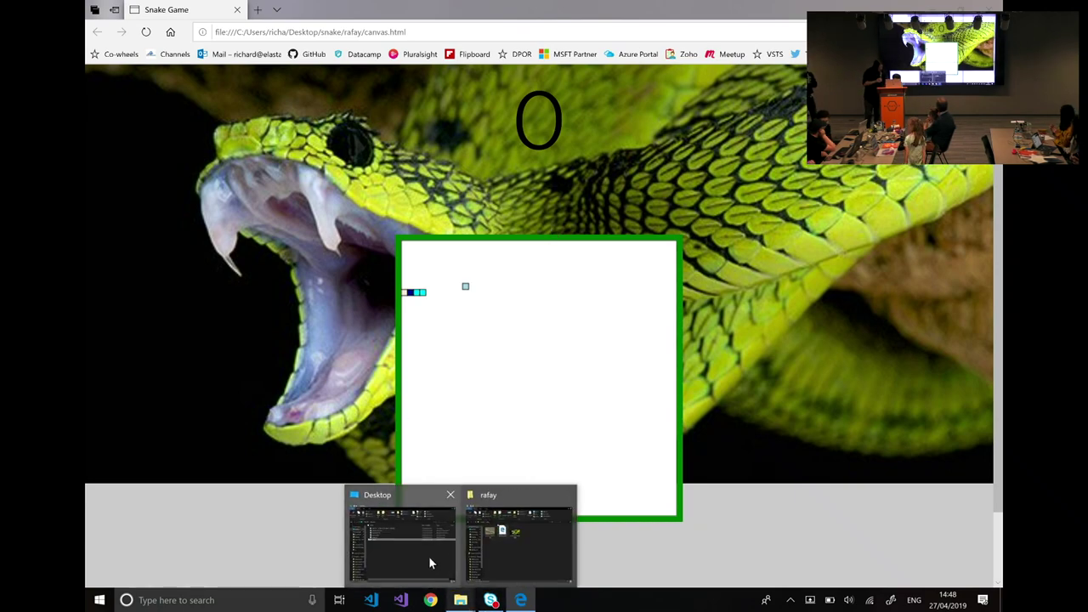
click(503, 531)
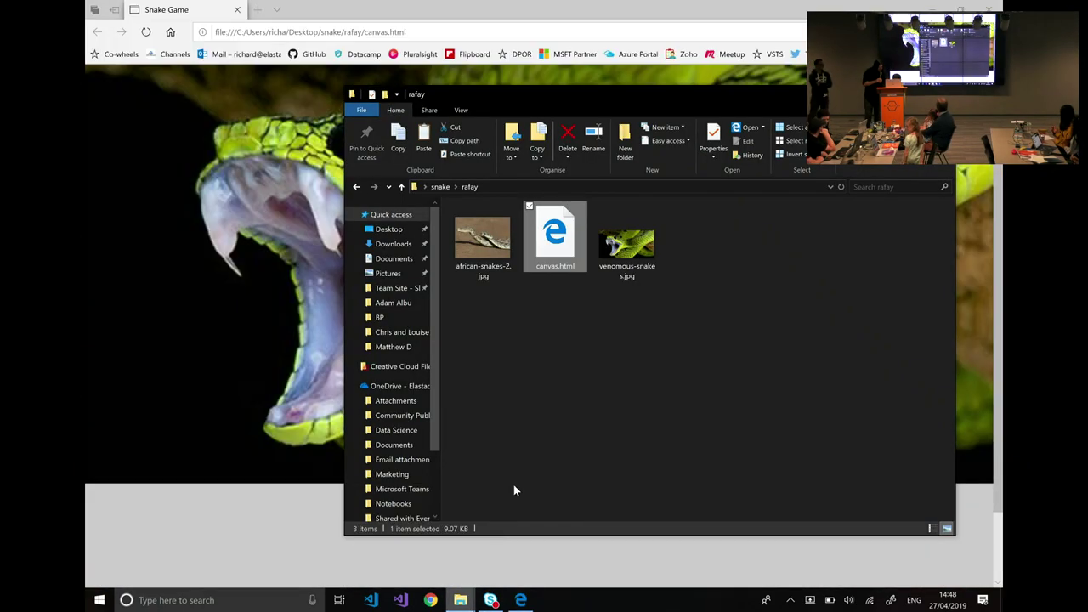
right_click(548, 251)
click(512, 276)
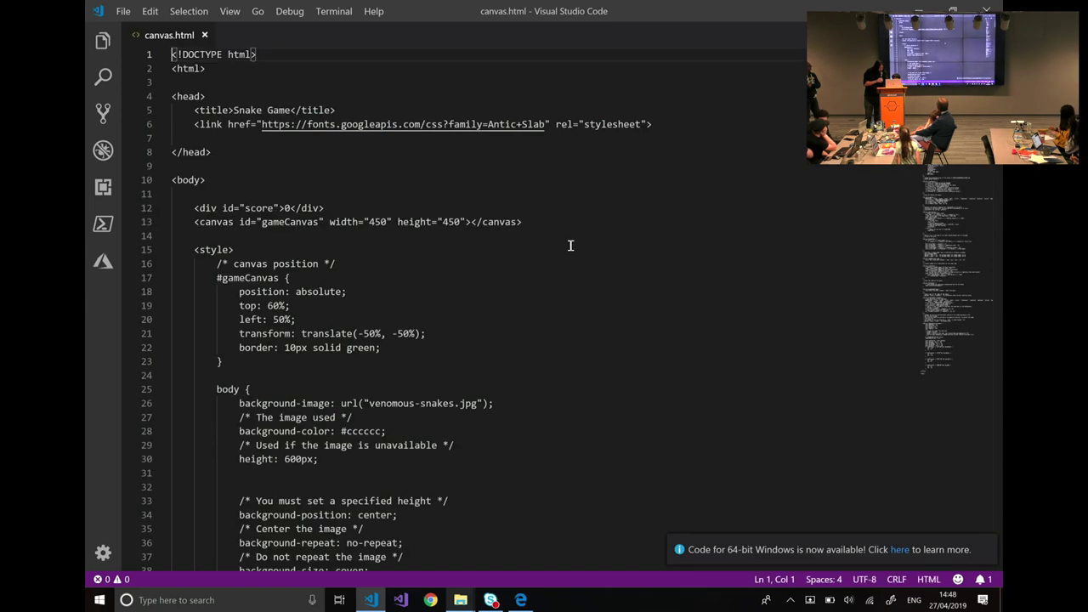
- Examine the HTML markup and CSS style rules at the start of canvas.html, including the gameCanvas and body background settings
scroll(571, 245, down, 4)
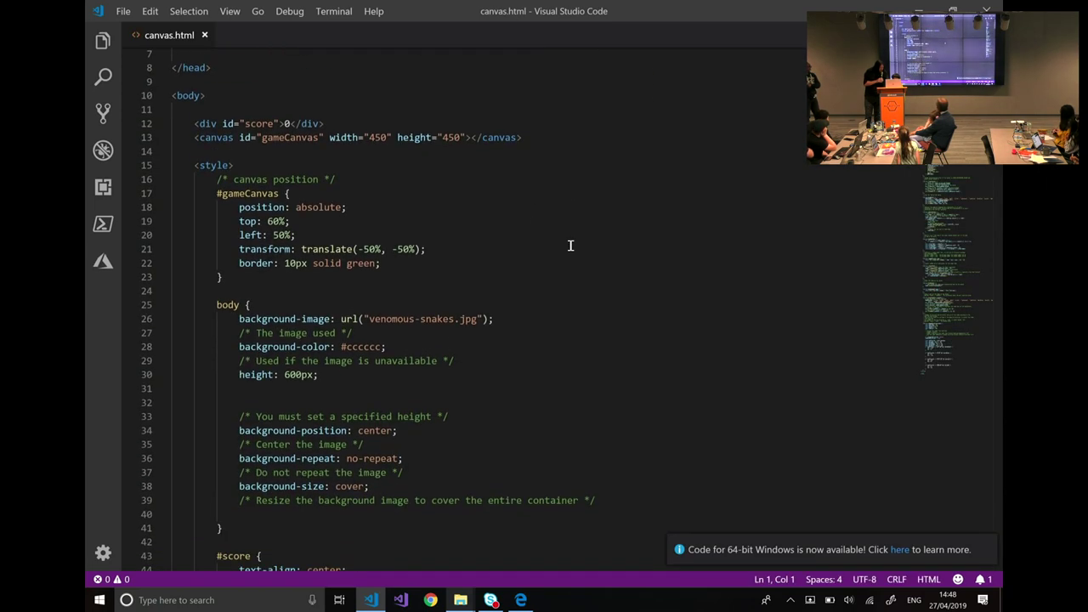
scroll(570, 246, down, 3)
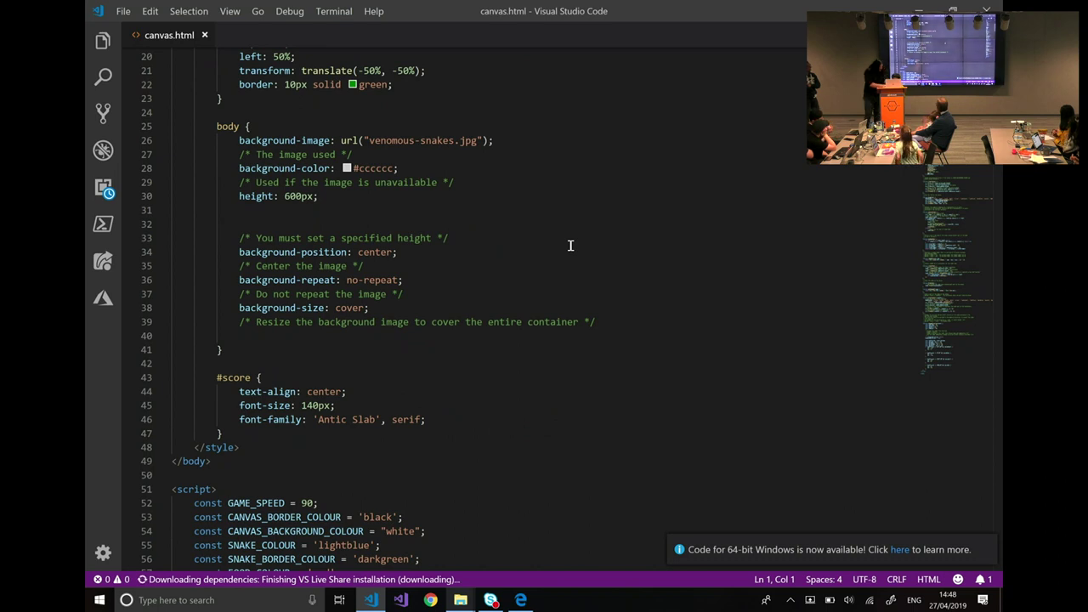
scroll(571, 245, up, 6)
key(Down)
key(Down)
key(Down)
key(Down)
key(Down)
key(Down)
key(Down)
key(Down)
key(Down)
key(Down)
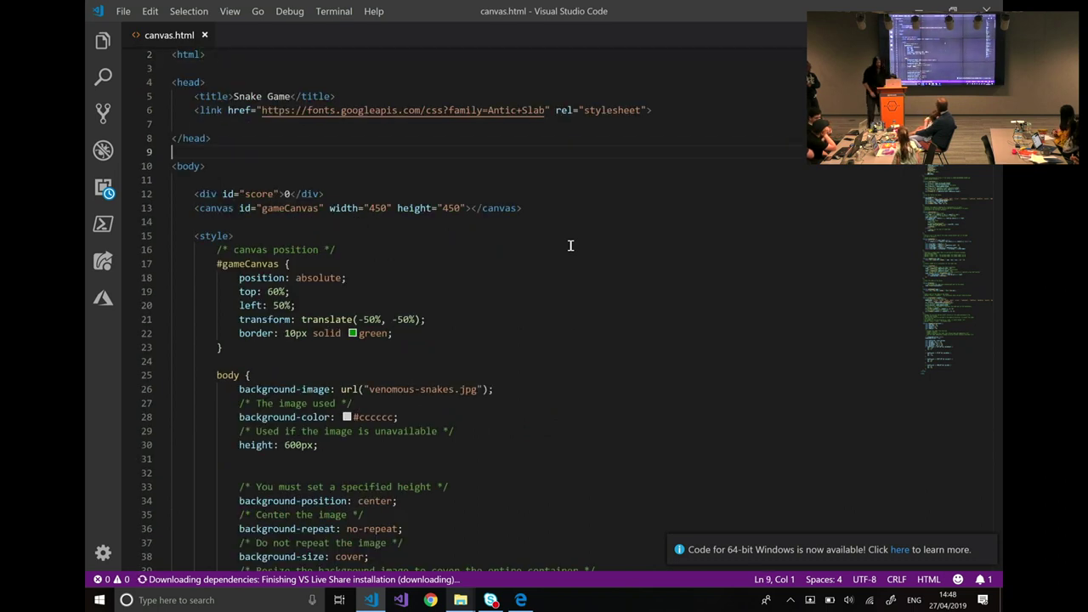
key(Down)
key(Down)
key(Down)
key(Down)
key(Down)
key(Down)
key(Down)
key(Down)
key(Down)
key(Down)
key(Down)
key(Down)
key(Down)
key(Down)
key(Down)
key(Down)
key(Down)
key(Down)
key(Down)
key(Down)
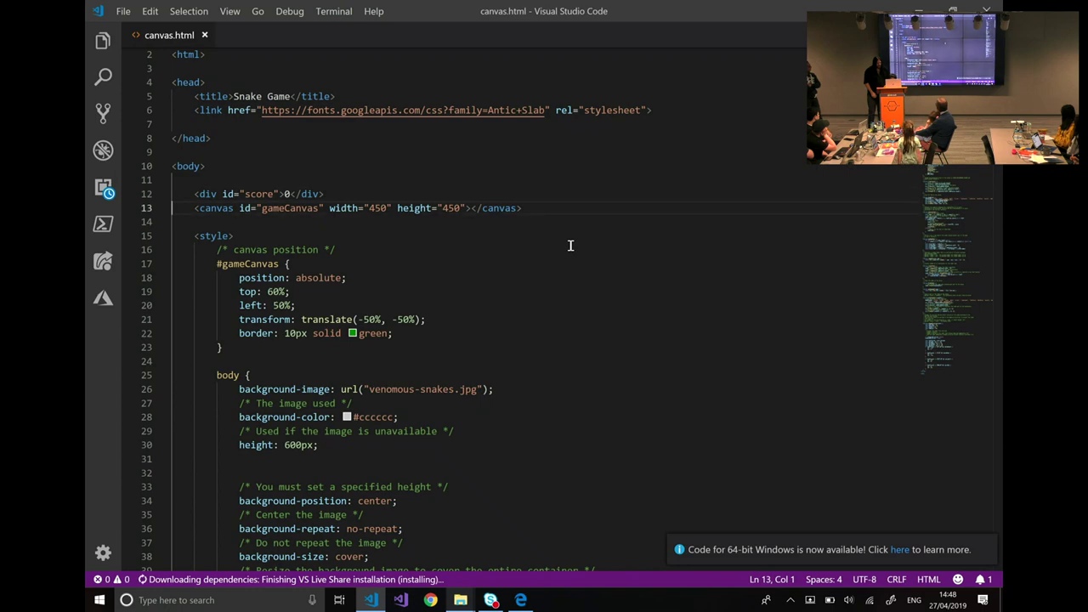
key(Down)
key(Down)
key(Down)
key(Down)
key(Down)
key(Down)
key(Down)
key(Down)
key(Down)
key(Down)
key(Down)
key(Down)
key(Down)
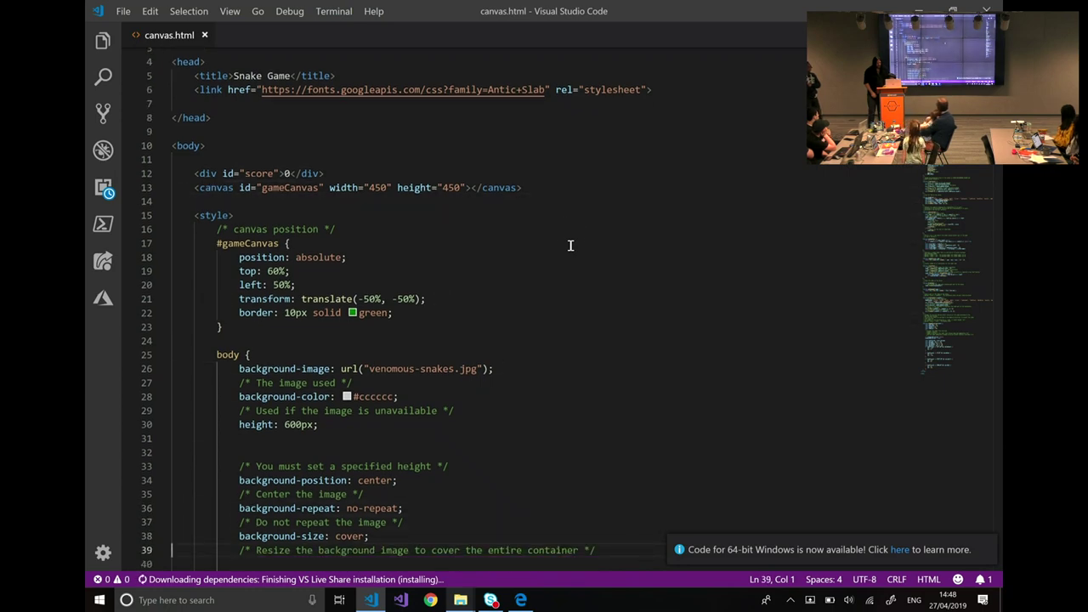
- Review the script's colour and speed constants, the snake coordinates array and the score, food and velocity variables
key(Down)
key(Down)
key(Down)
key(Down)
key(Down)
key(Down)
key(Down)
key(Down)
key(Down)
key(Down)
key(Down)
key(Down)
key(Down)
key(Down)
key(Down)
key(Down)
key(Down)
key(Down)
key(Down)
key(Down)
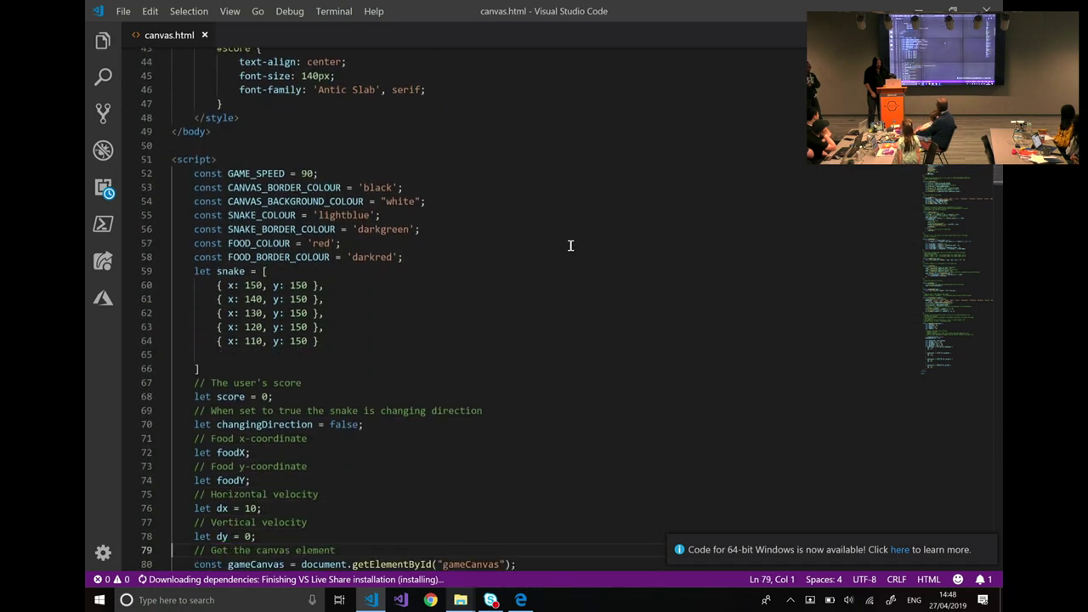
- Read through the clearCanvas, drawFood and advanceSnake functions in the canvas.html script
key(Down)
key(Down)
key(Down)
key(Down)
key(Down)
key(Down)
key(Down)
key(Down)
key(Down)
key(Down)
key(Down)
key(Down)
key(Down)
key(Down)
key(Down)
key(Down)
key(Down)
key(Down)
key(Down)
key(Down)
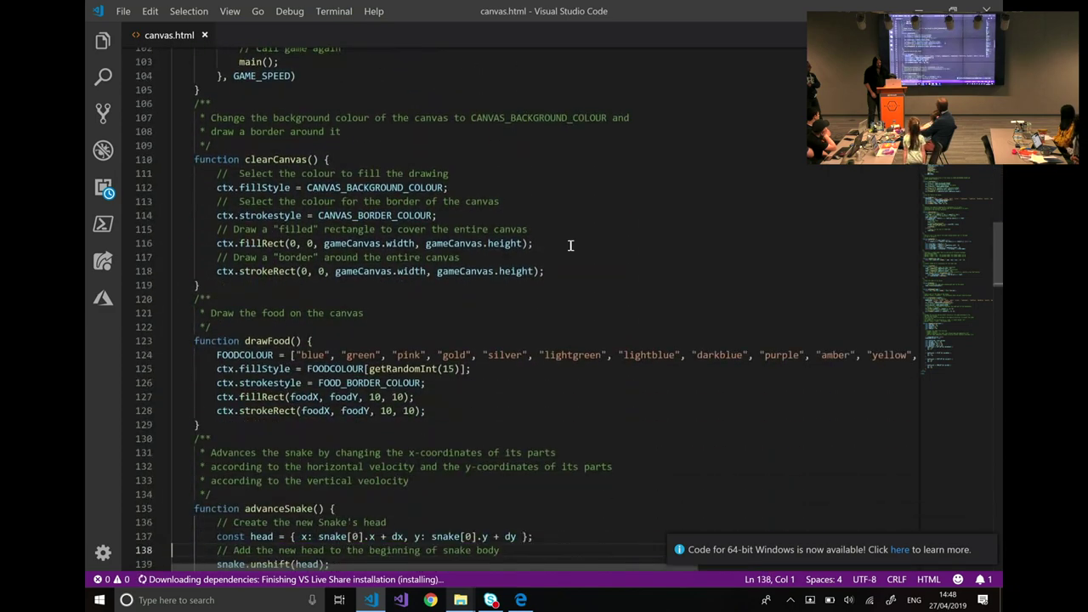
key(Down)
key(Down)
key(Down)
key(Down)
key(Down)
key(Down)
key(Down)
key(Down)
key(Down)
key(Down)
key(Down)
key(Down)
key(Down)
key(Down)
key(Down)
key(Down)
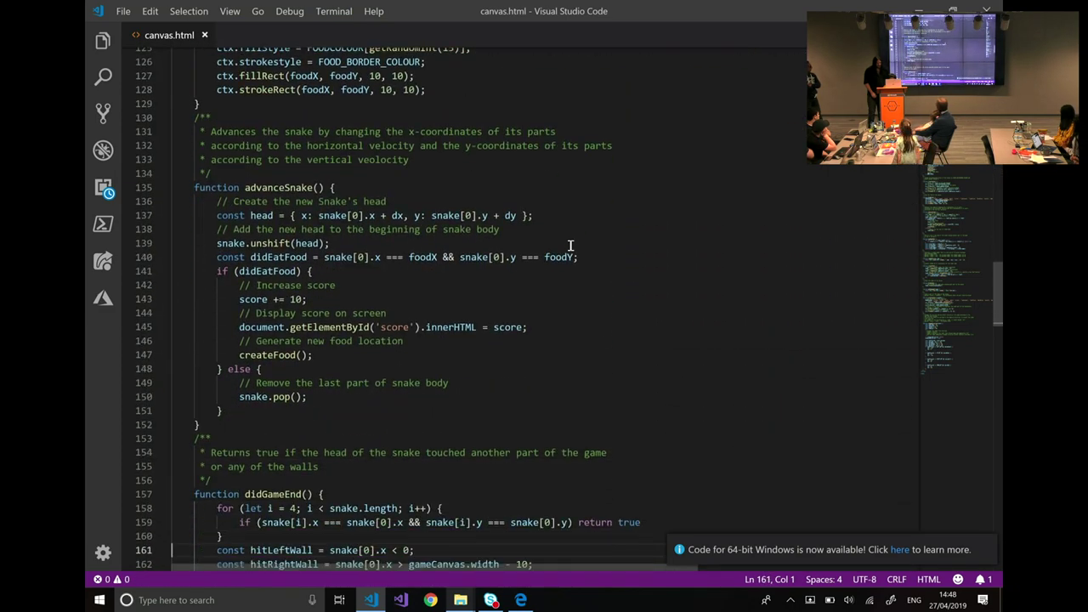
- Examine the didGameEnd, randomTen and createFood functions that handle collisions and food placement
key(Down)
scroll(572, 245, down, 7)
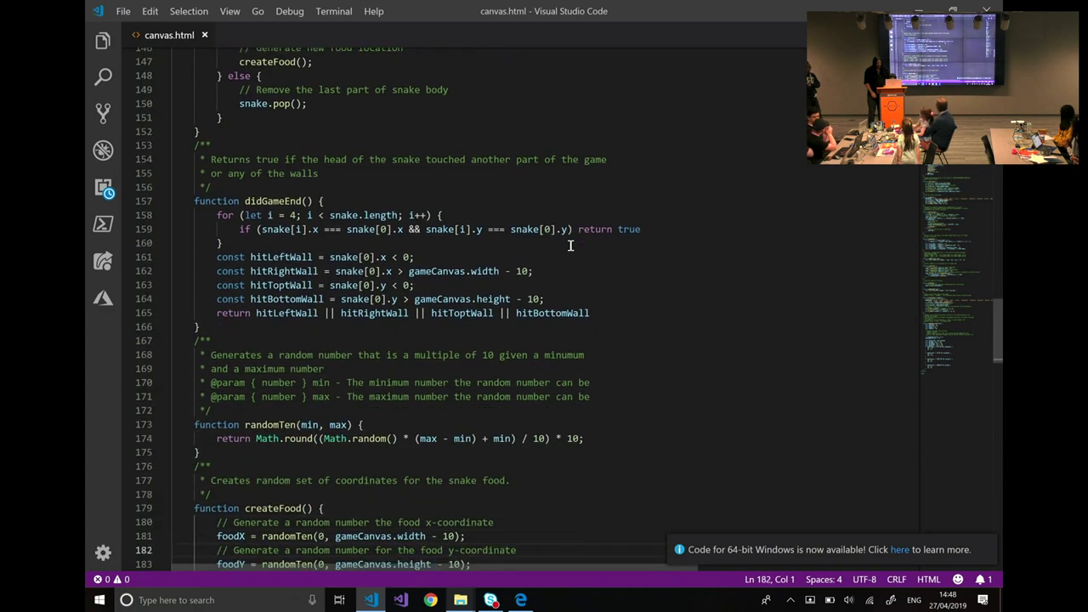
key(Down)
key(Down)
key(Down)
key(Down)
key(Down)
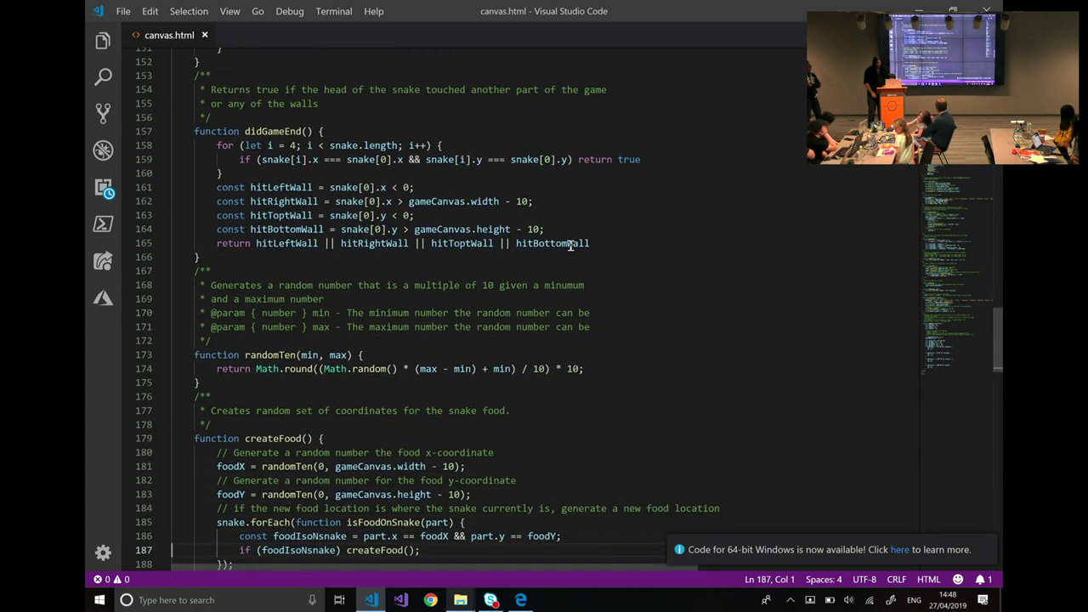
key(Down)
key(Down)
key(Down)
key(Down)
key(Down)
key(Down)
key(Down)
key(Down)
key(Down)
key(Down)
key(Down)
key(Down)
key(Down)
key(Down)
key(Down)
key(Down)
key(Down)
key(Down)
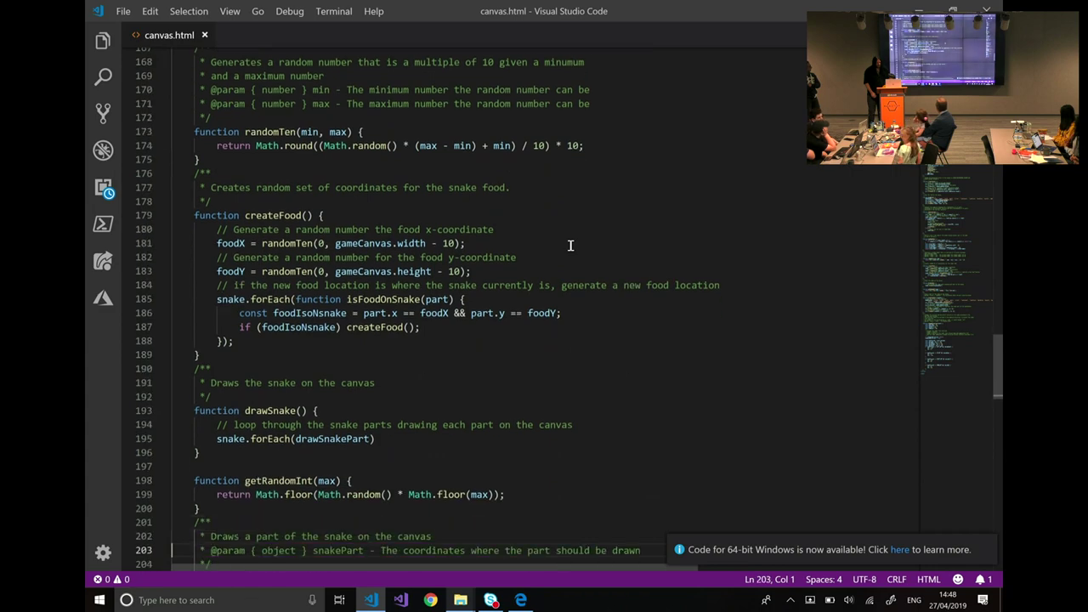
- Read the drawSnake, getRandomInt and drawSnakePart functions, including the SNAKECOLOUR list of random colours
key(Down)
key(Down)
key(Down)
key(Down)
key(Down)
key(Down)
key(Down)
key(Down)
key(Down)
key(Down)
key(Down)
key(Down)
key(Down)
key(Down)
key(Down)
key(Down)
key(Down)
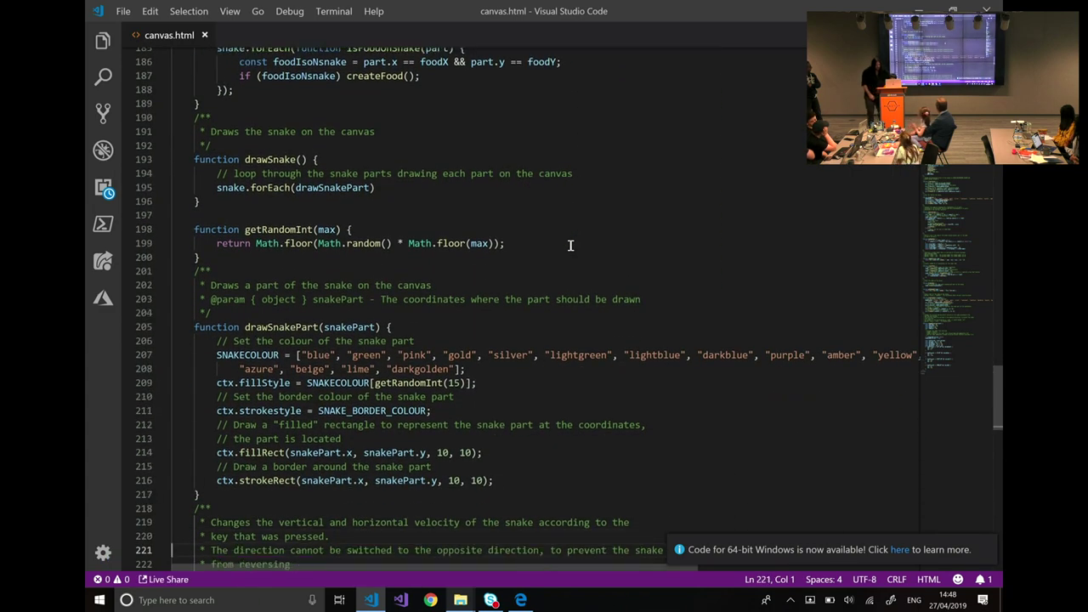
- Examine the changeDirection function in canvas.html, including its key codes, reversal guard and direction checks
key(Down)
key(Down)
key(Down)
key(Down)
key(Down)
key(Down)
key(Down)
key(Down)
key(Down)
key(Down)
key(Down)
key(Down)
key(Down)
key(Down)
key(Down)
key(Down)
key(Down)
key(Down)
key(Down)
key(Down)
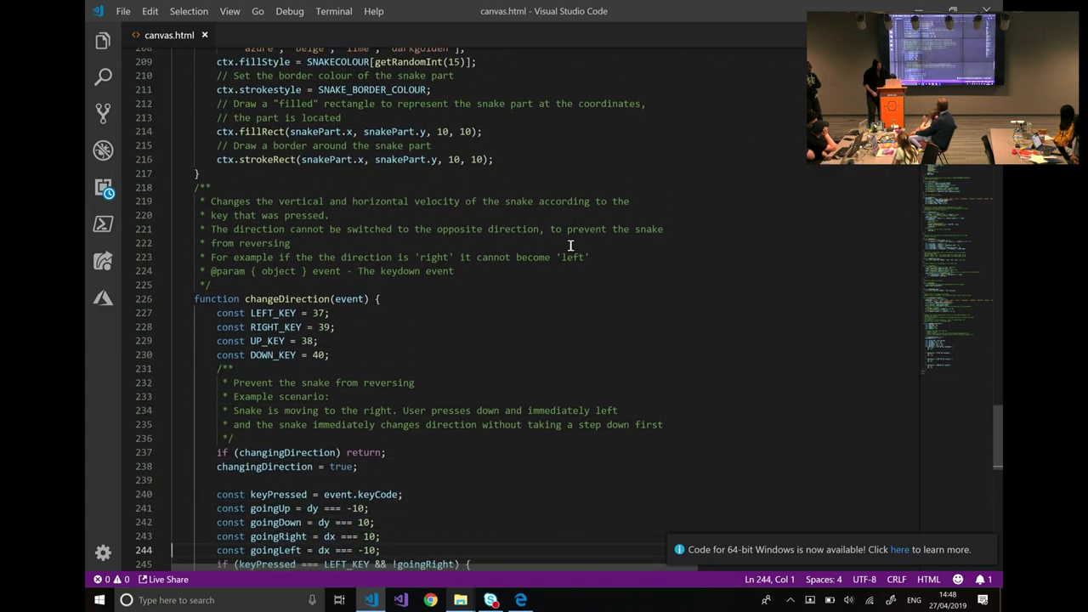
key(Down)
key(Up)
key(Up)
key(Up)
key(Up)
key(Up)
key(Up)
key(Up)
key(Up)
key(Up)
key(Up)
key(Up)
key(Up)
key(Up)
key(Up)
key(Up)
key(Up)
key(Up)
key(Up)
key(Up)
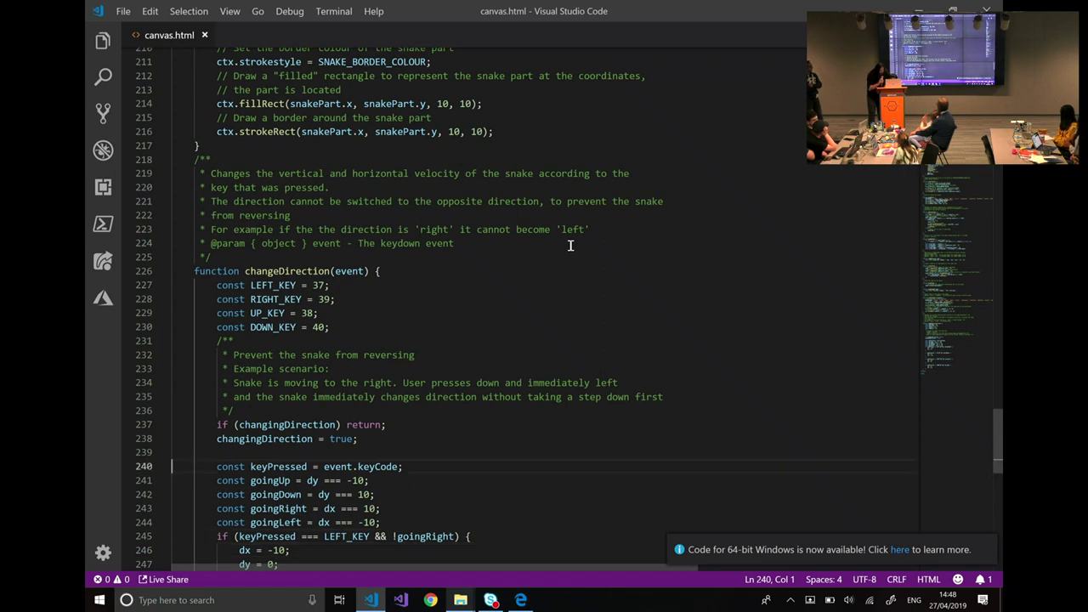
key(Up)
key(Up)
key(Up)
key(Up)
key(Up)
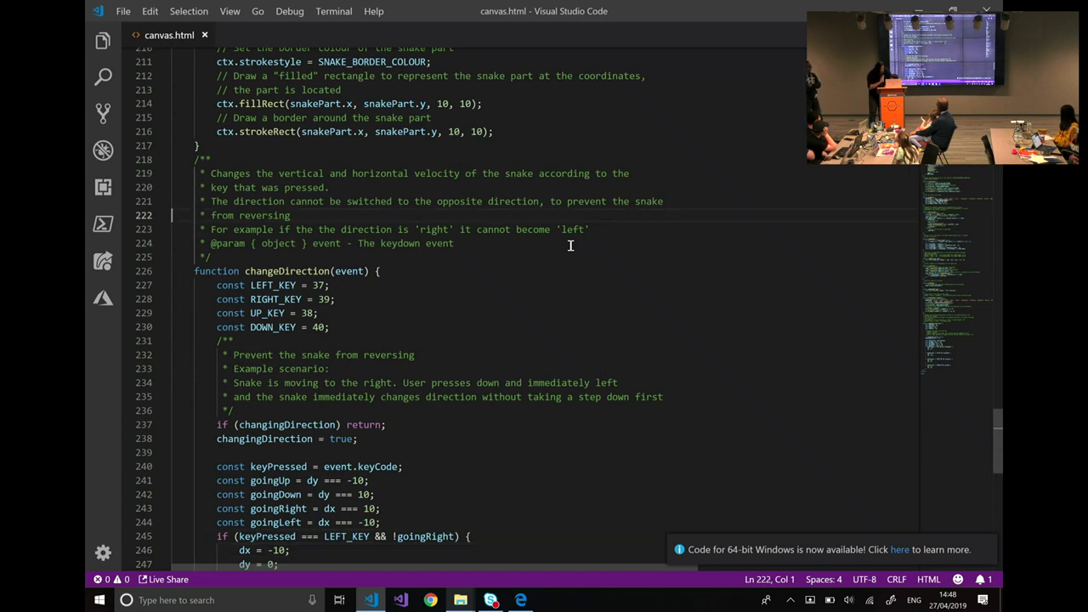
key(Up)
key(Down)
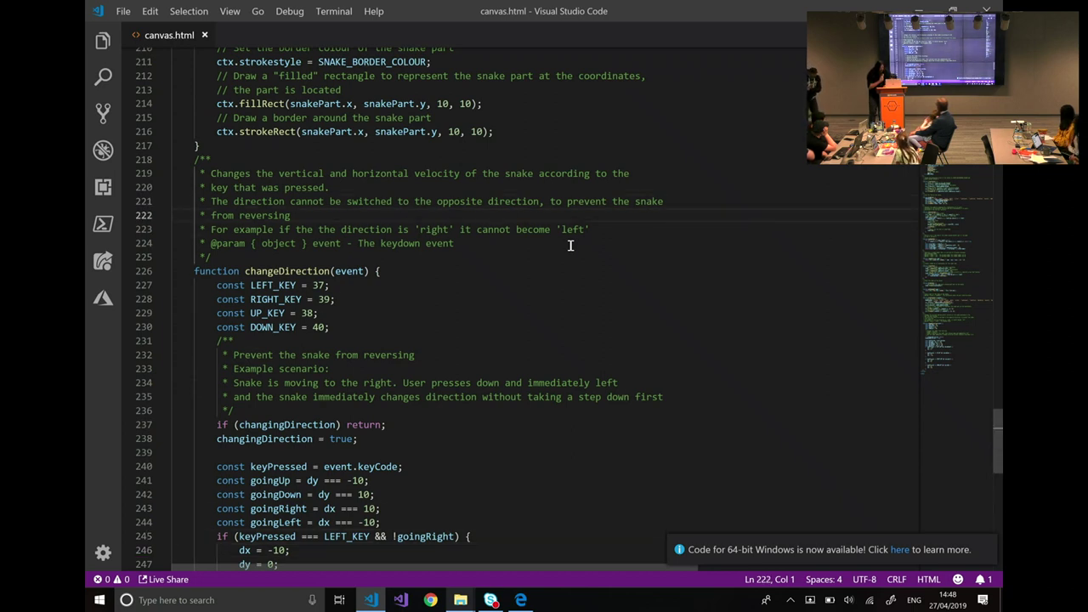
- Look back over the drawSnakePart, getRandomInt, drawSnake and createFood functions in canvas.html
key(Up)
key(Up)
key(Up)
key(Up)
key(Up)
key(Up)
key(Up)
key(Up)
key(Up)
key(Up)
key(Up)
key(Up)
key(Up)
key(Up)
key(Up)
key(Up)
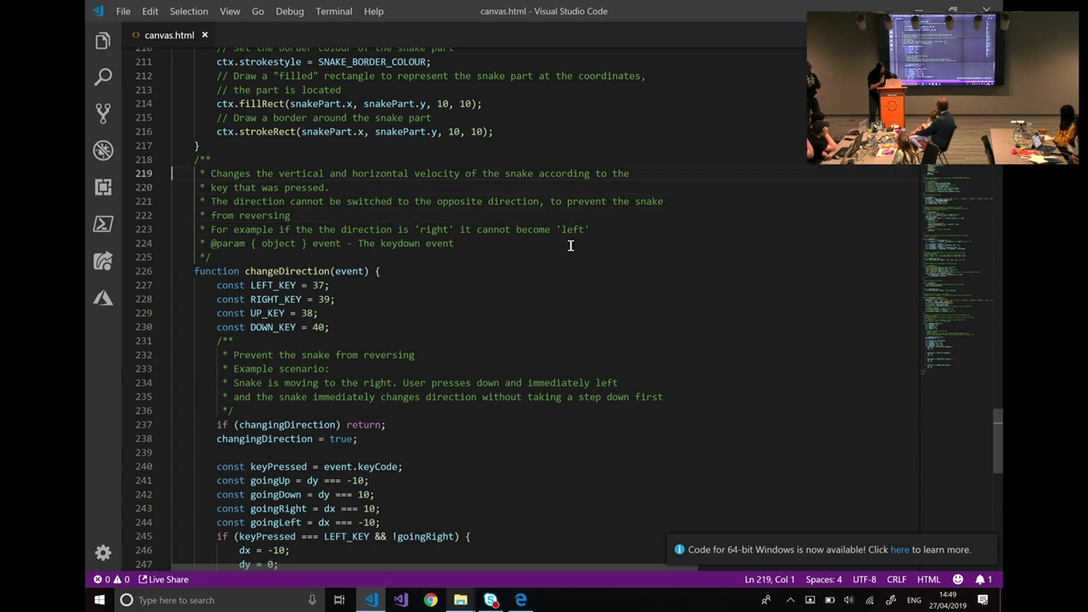
key(Up)
key(Up)
key(Up)
key(Up)
key(Up)
key(Up)
key(Up)
key(Up)
key(Up)
key(Up)
key(Up)
key(Up)
key(Up)
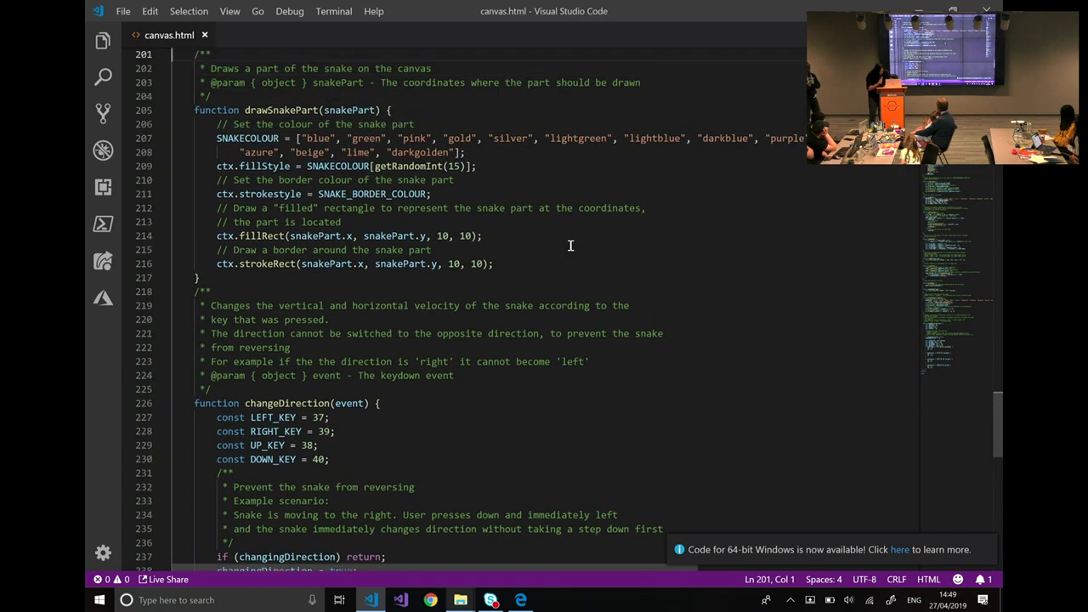
key(Up)
key(Up)
key(Up)
key(Up)
key(Up)
key(Up)
key(Up)
key(Up)
key(Up)
key(Up)
key(Up)
key(Up)
key(Up)
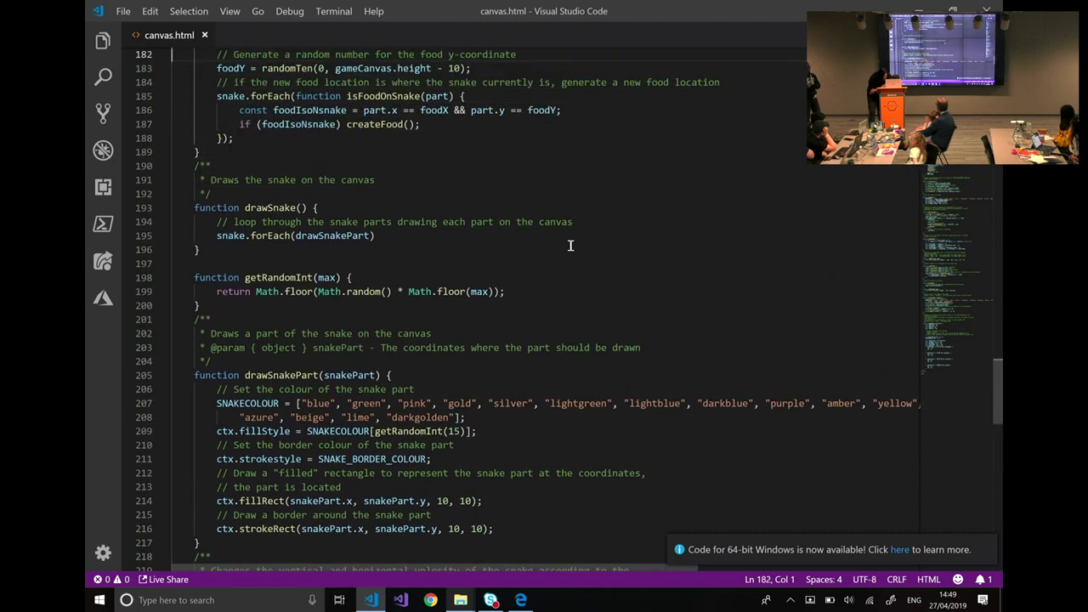
key(Up)
key(Up)
key(Up)
key(Up)
key(Down)
key(Down)
key(Down)
key(Down)
key(Down)
key(Down)
key(Down)
key(Down)
key(Down)
key(Down)
key(Down)
key(Down)
key(Down)
key(Down)
key(Down)
key(Down)
key(Down)
key(Down)
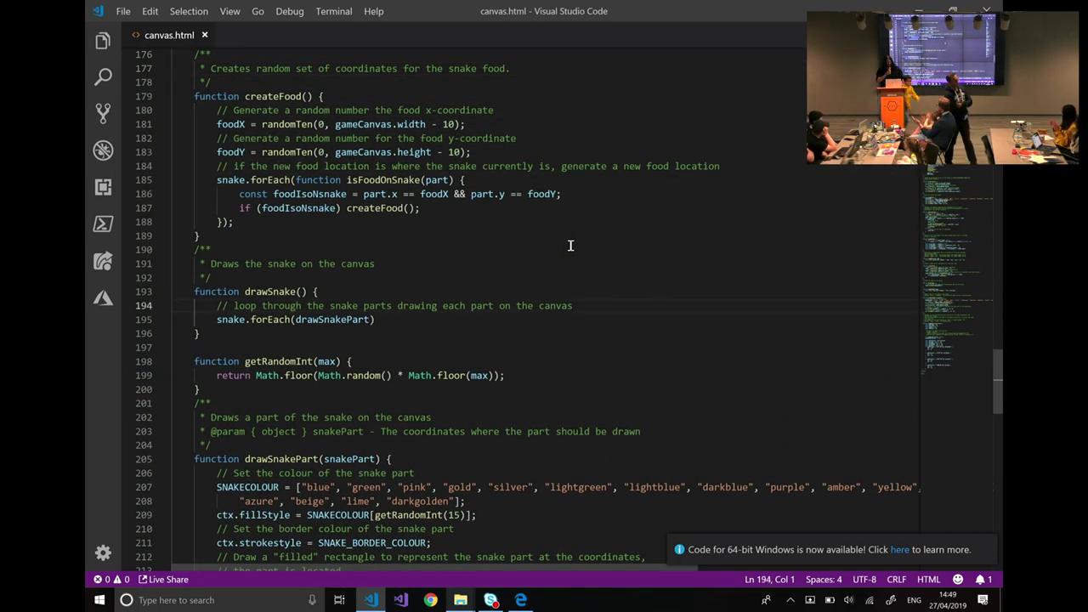
- Close the code editor, return File Explorer to the snake folder and close the canvas.html game in the browser
click(988, 11)
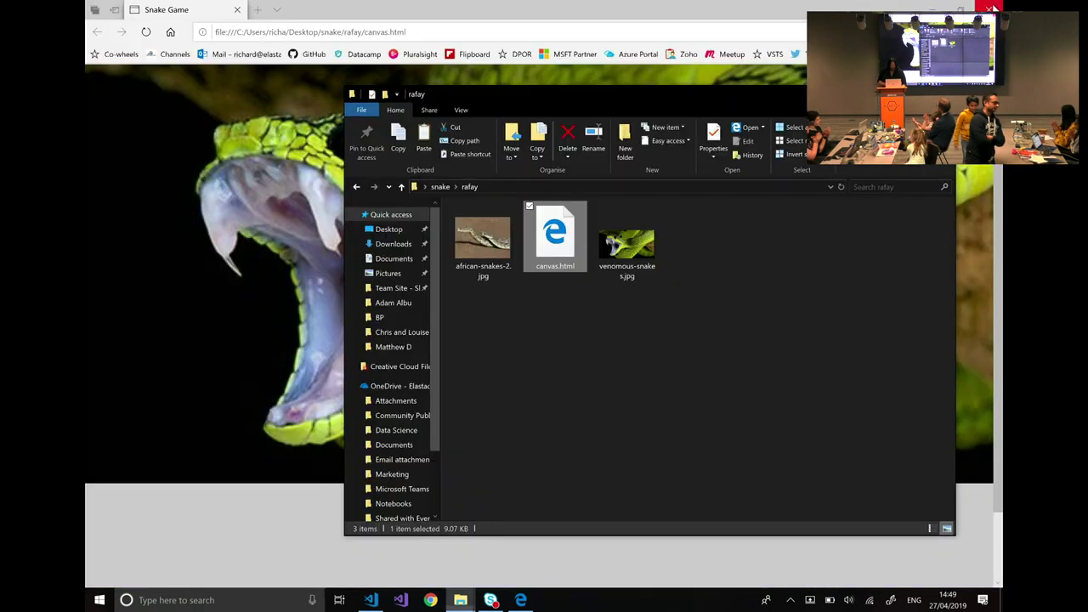
click(439, 187)
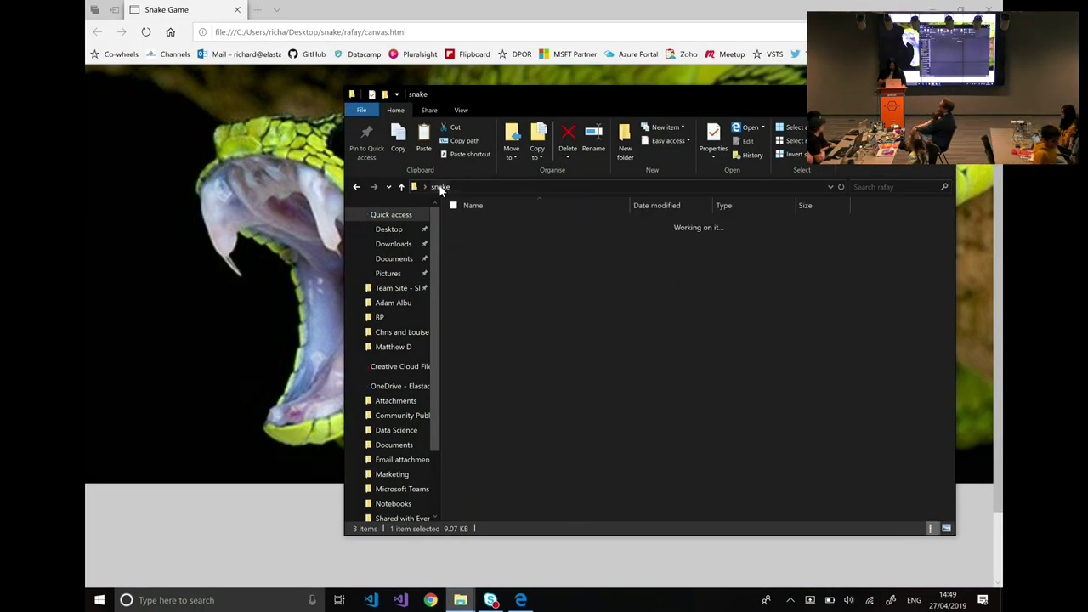
click(236, 14)
click(236, 11)
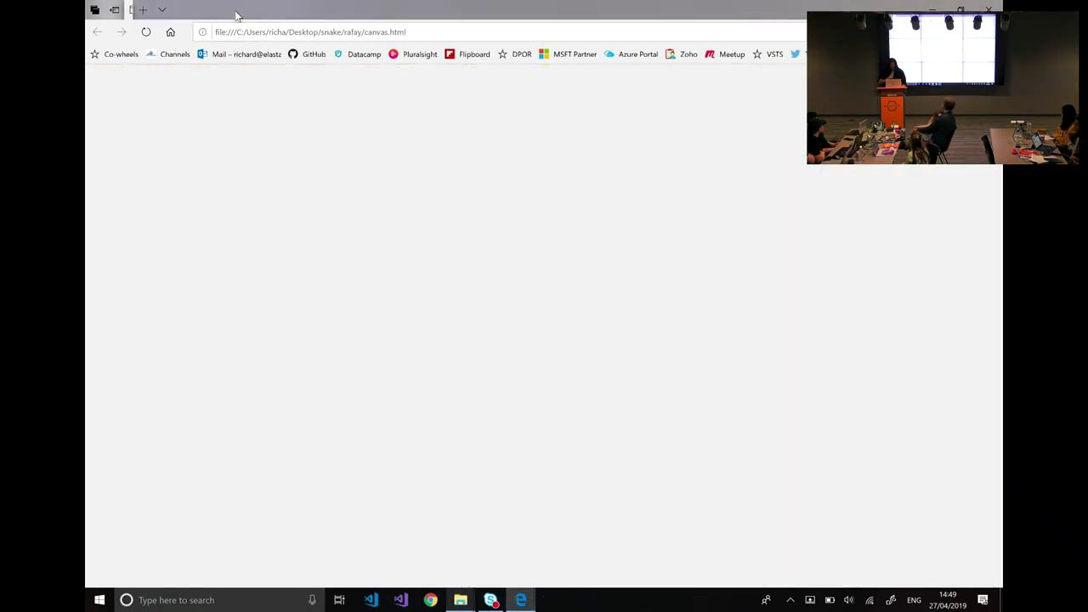
- Run the standalone HTML game from the snake folder in the browser and close its tab after the demo
click(514, 291)
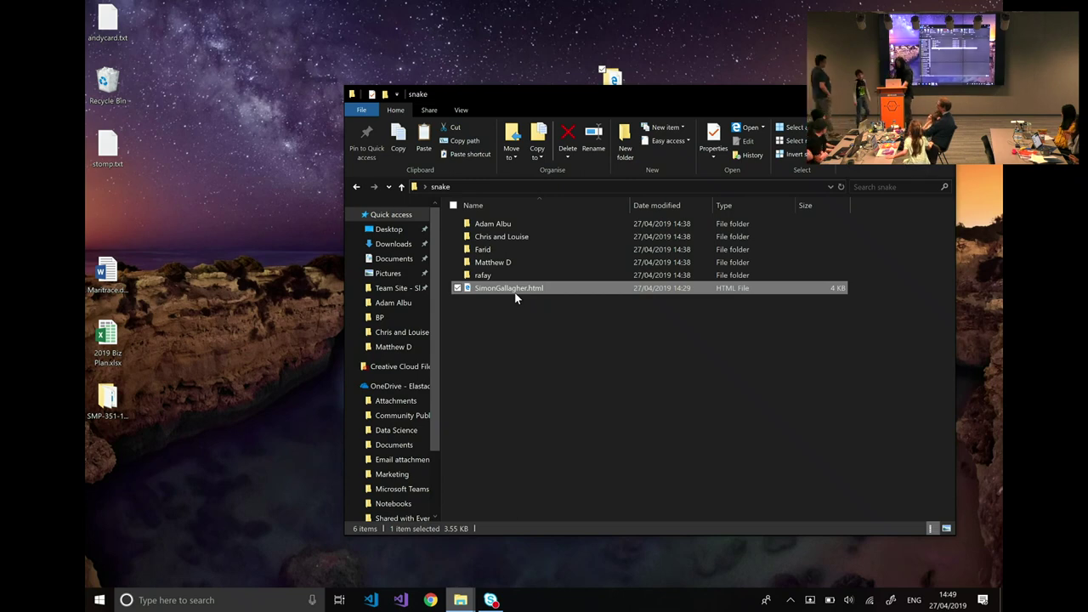
double_click(515, 289)
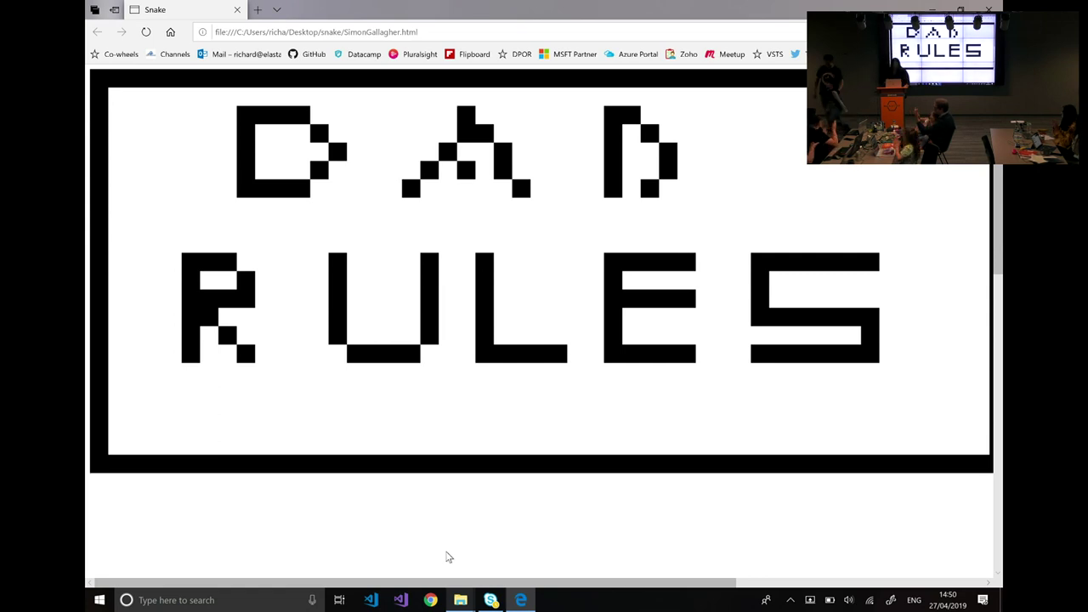
click(238, 10)
- Rearrange the USB Drive (D:) and snake folder windows so that both can be reached on the desktop
click(629, 417)
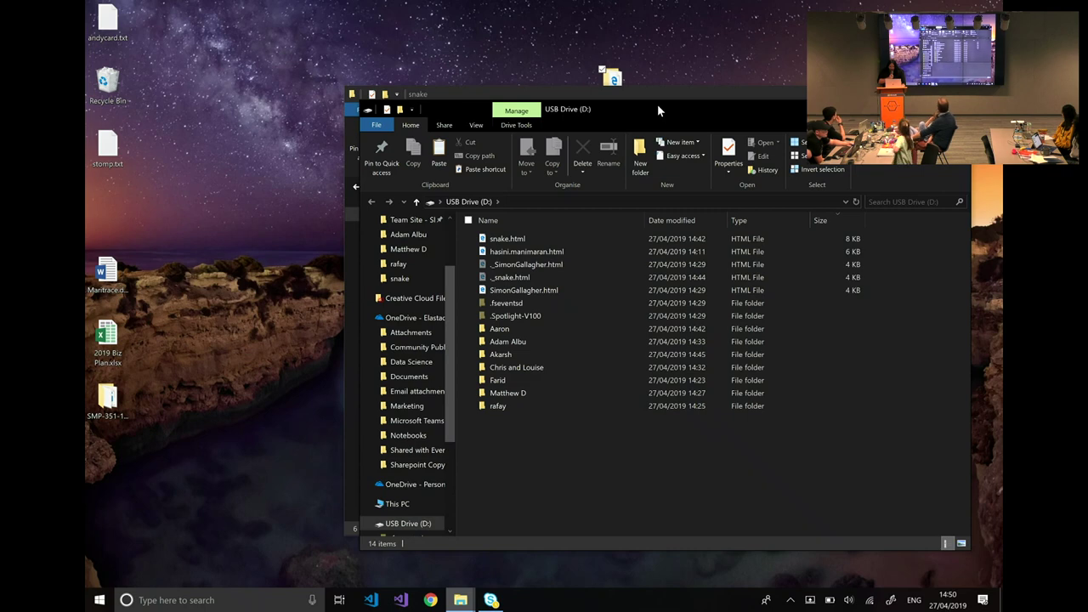
drag(657, 104, 470, 36)
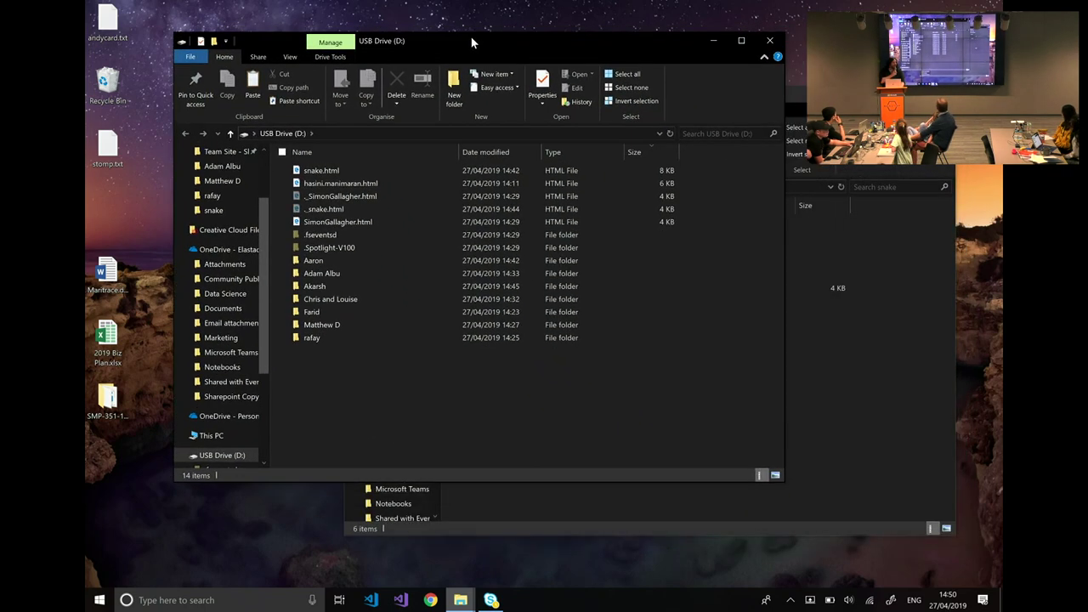
click(821, 384)
drag(535, 92, 548, 103)
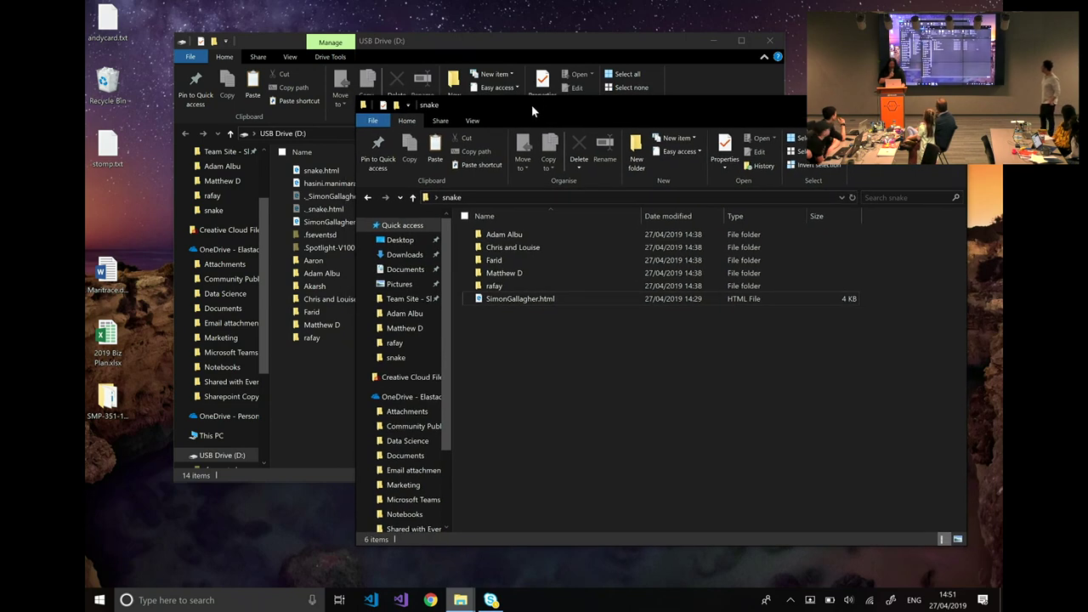
- Open SNAK 2.html from the first participant's folder on the USB drive, play one round and dismiss the game-over alert
double_click(306, 260)
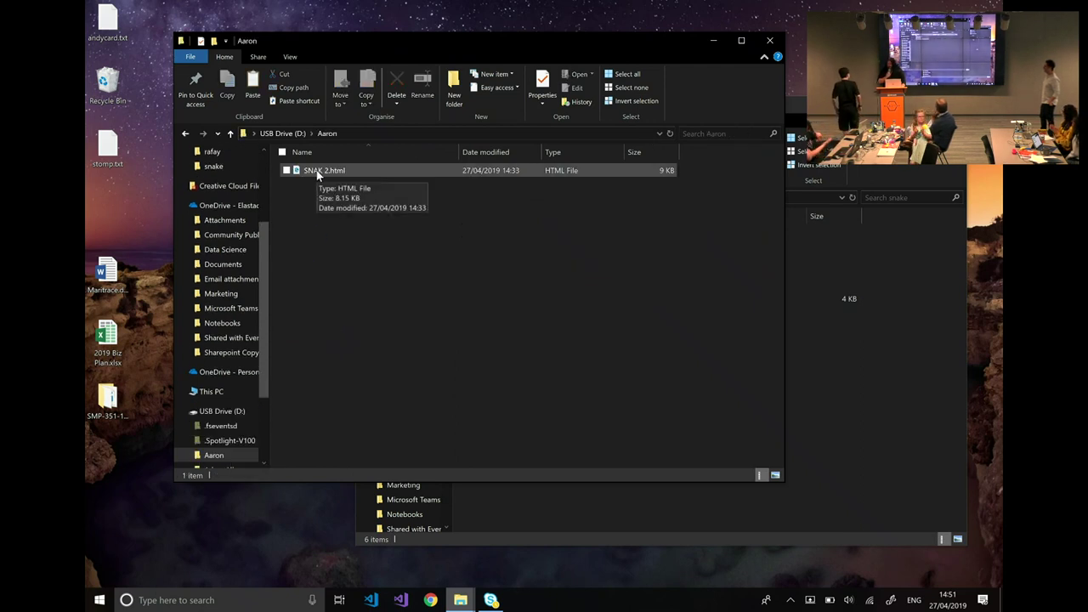
double_click(317, 172)
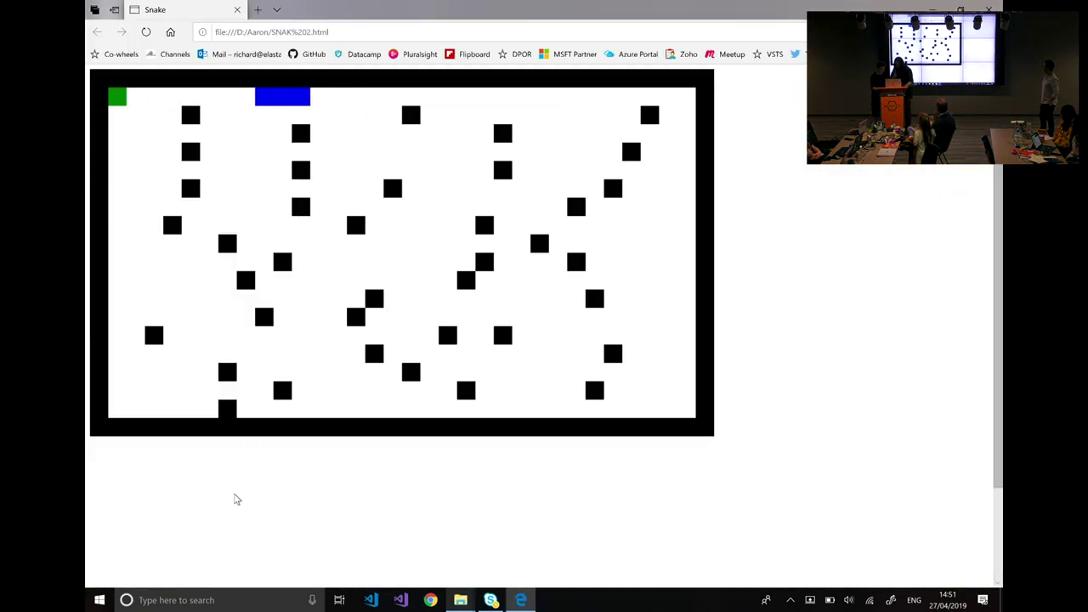
key(Down)
key(Right)
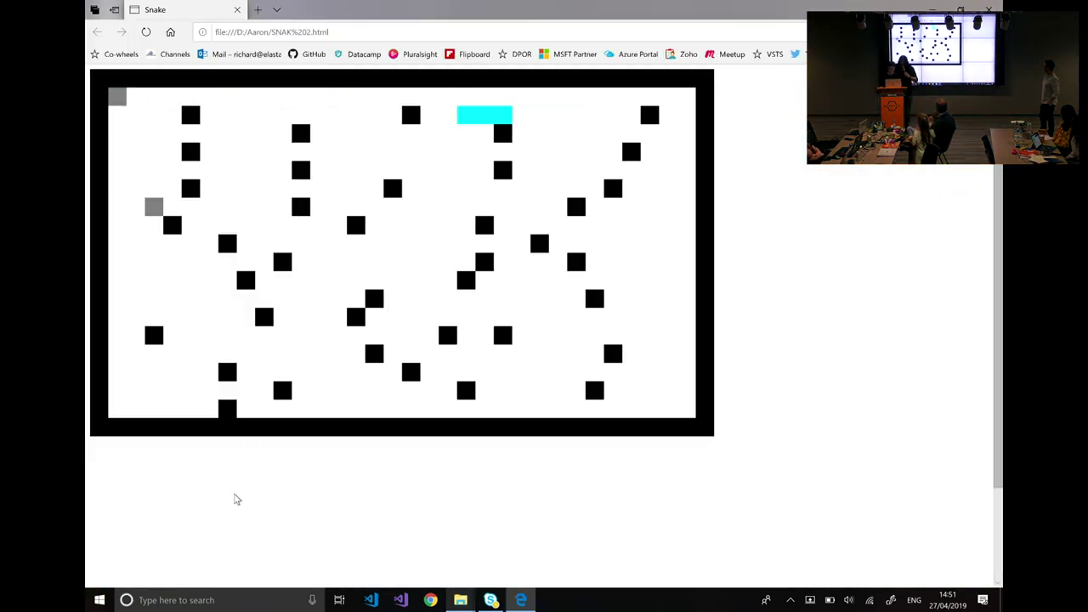
key(Down)
key(Left)
key(Down)
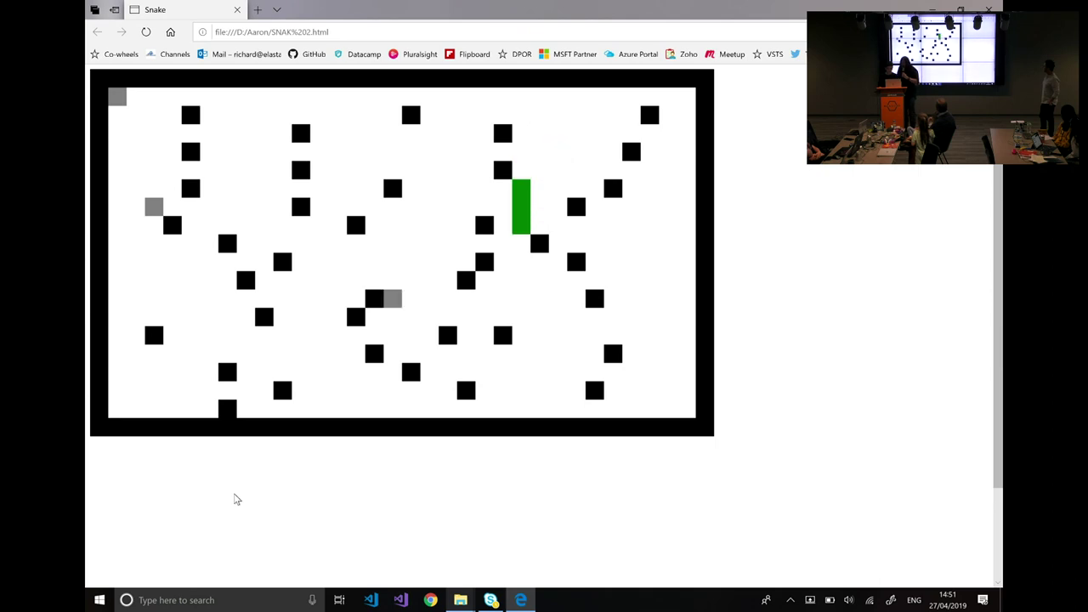
key(Left)
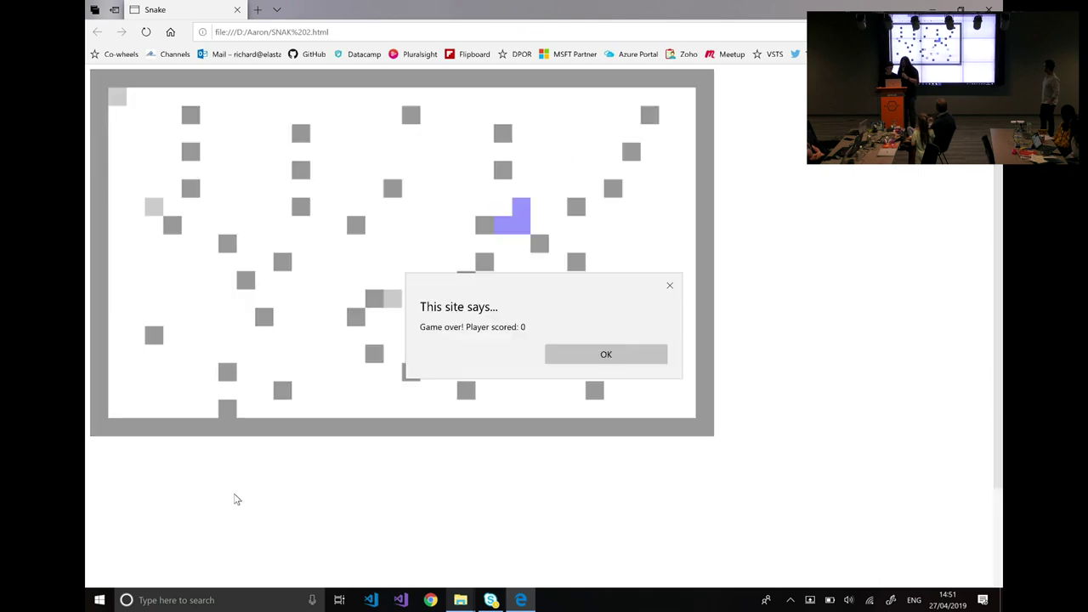
click(602, 352)
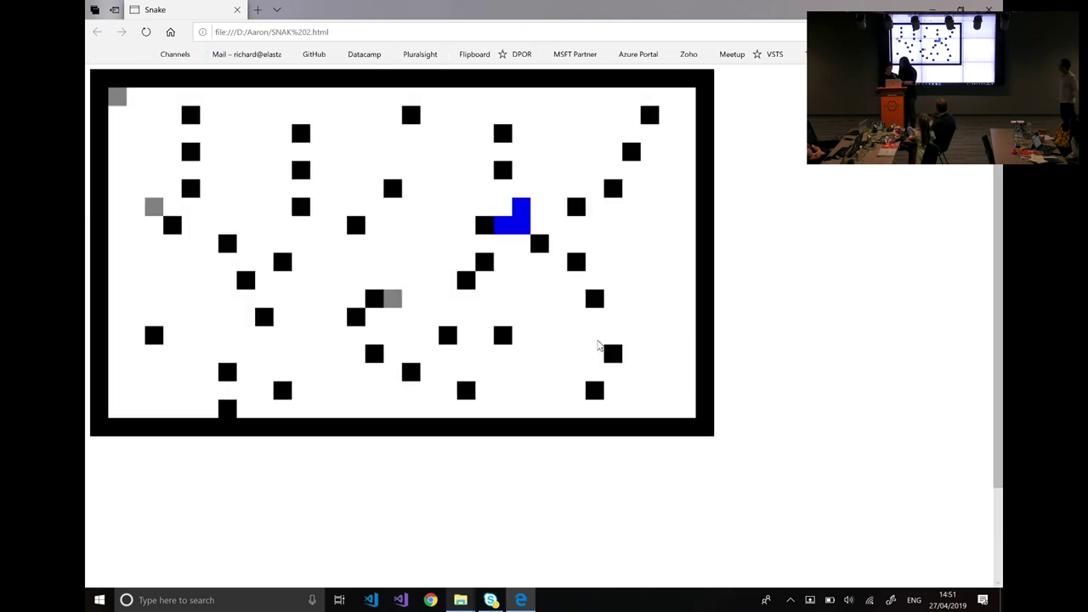
- Reload the SNAK 2.html game and replay it, dismissing the game-over alert after each round
click(146, 32)
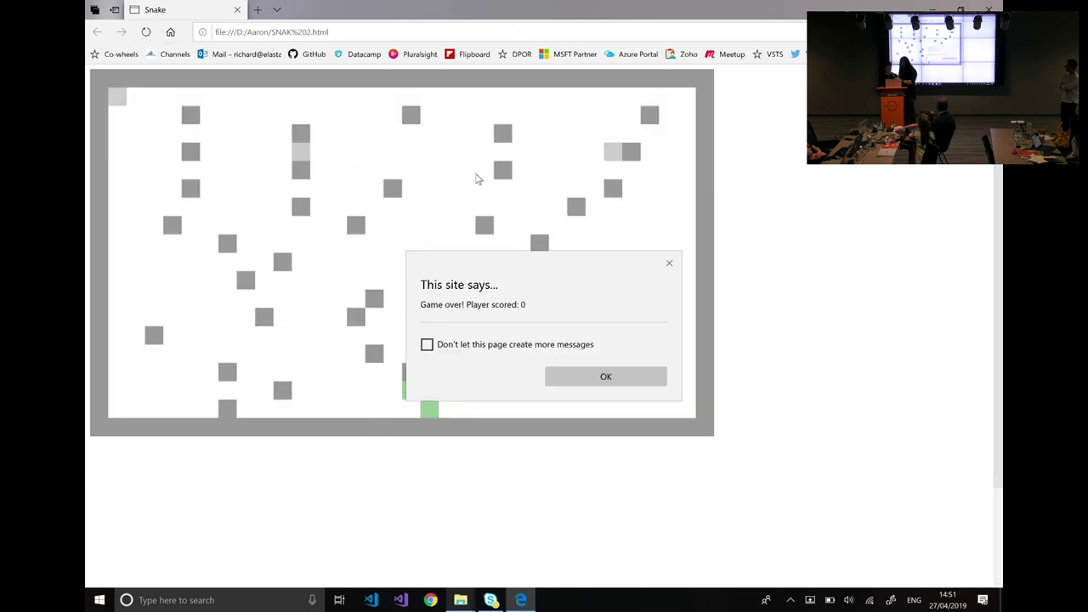
click(615, 383)
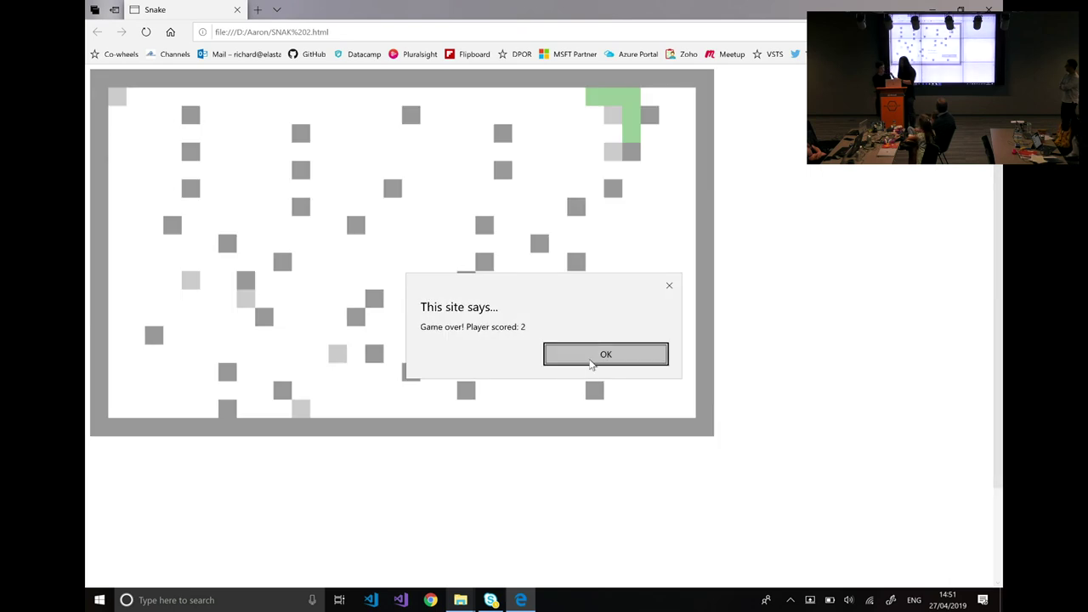
click(592, 362)
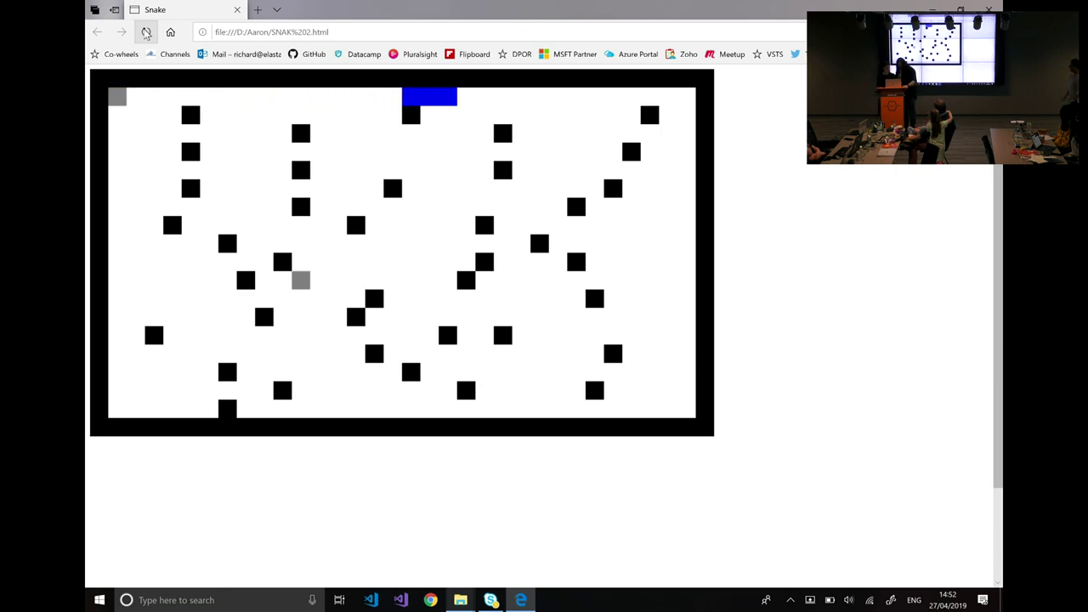
- Switch back to File Explorer and open SNAK 2.html in Visual Studio Code
key(alt+Tab)
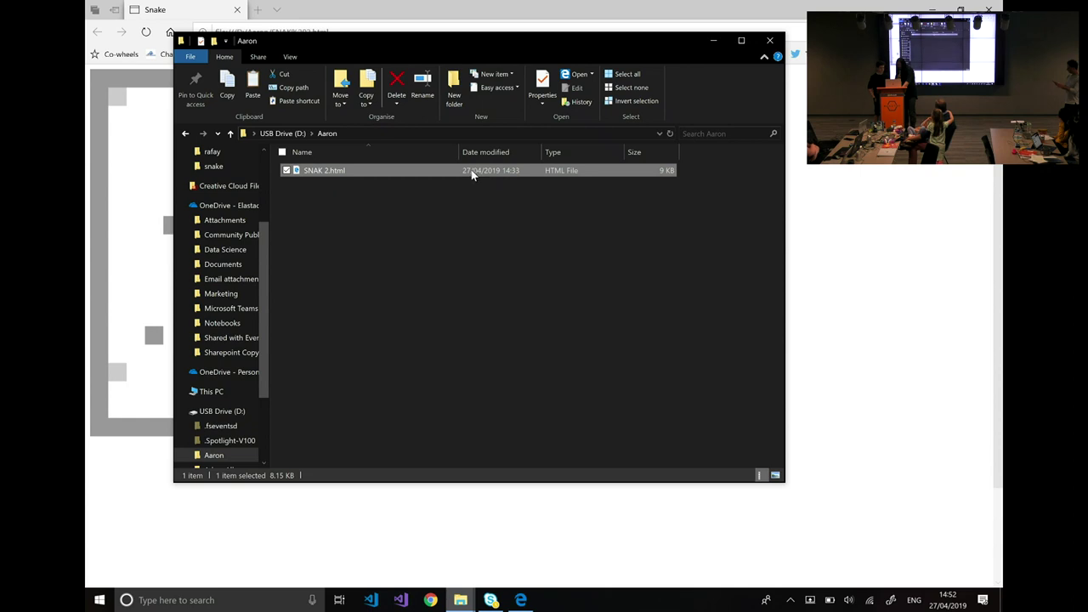
right_click(468, 174)
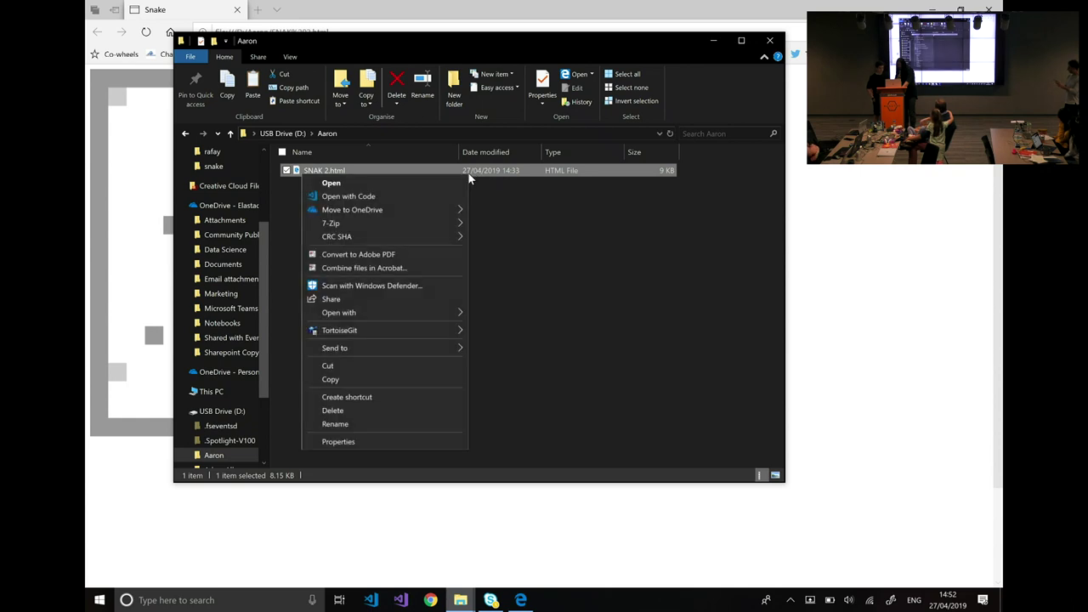
click(417, 196)
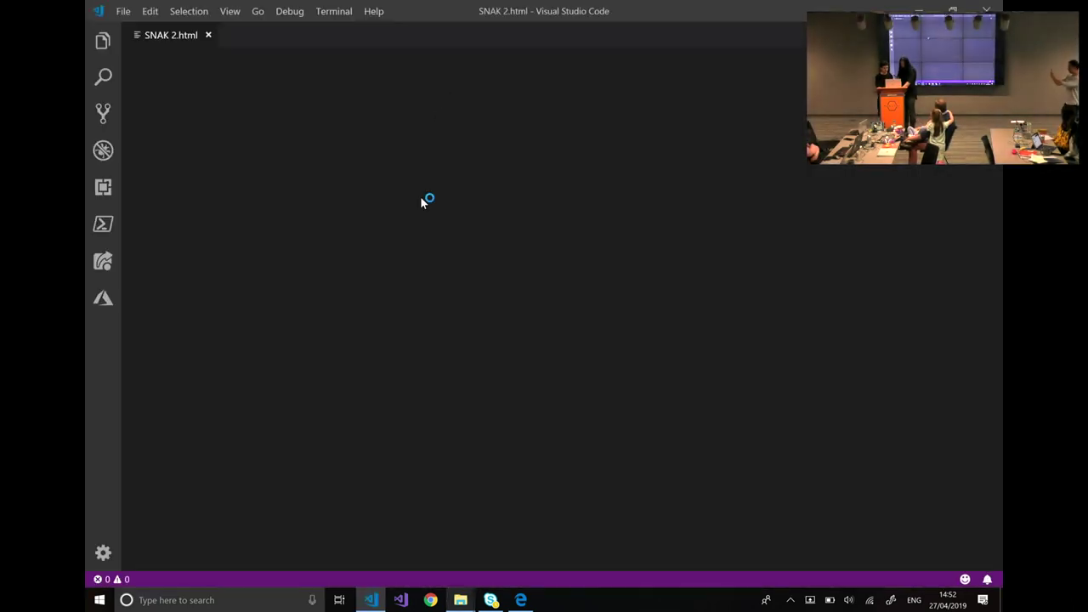
- Read through the SNAK 2.html script's board layout, addRandomFruit colour switch and the isEmpty, isWall, isFruit and isSnake functions
scroll(421, 198, down, 1)
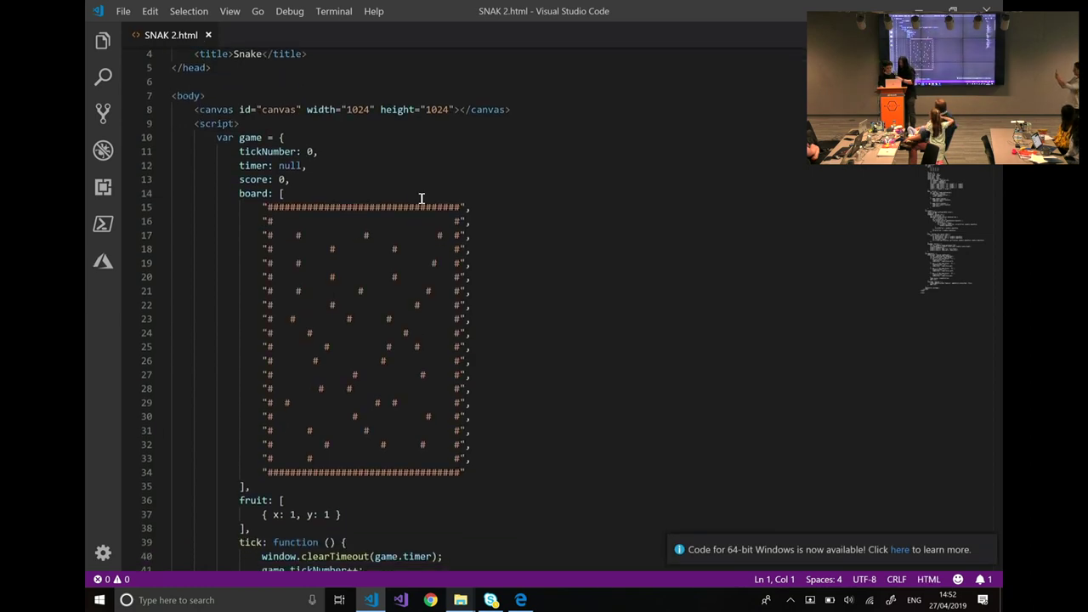
scroll(421, 198, down, 3)
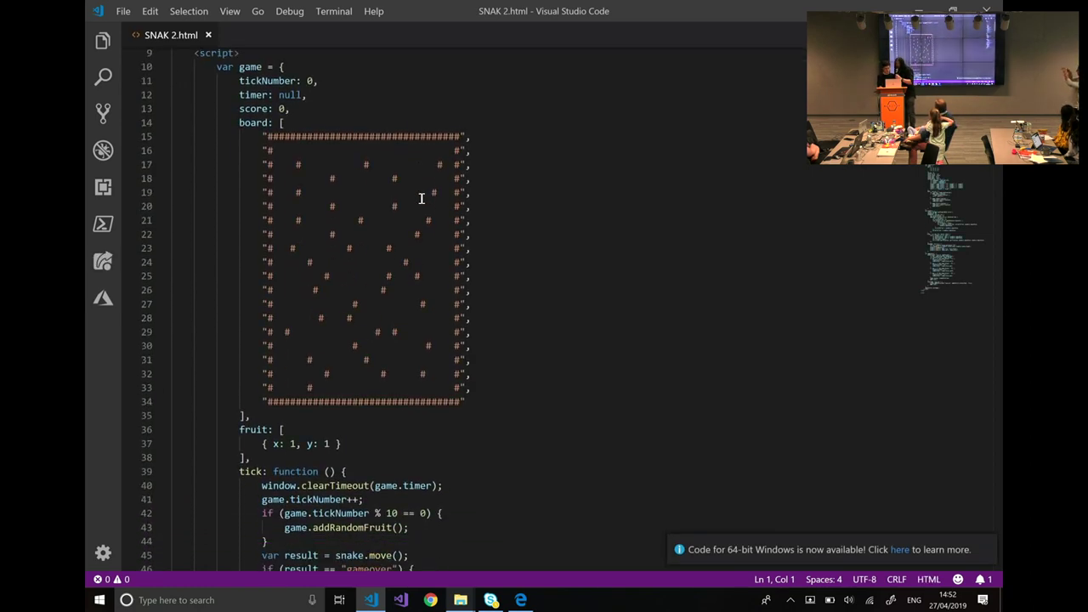
scroll(421, 198, down, 15)
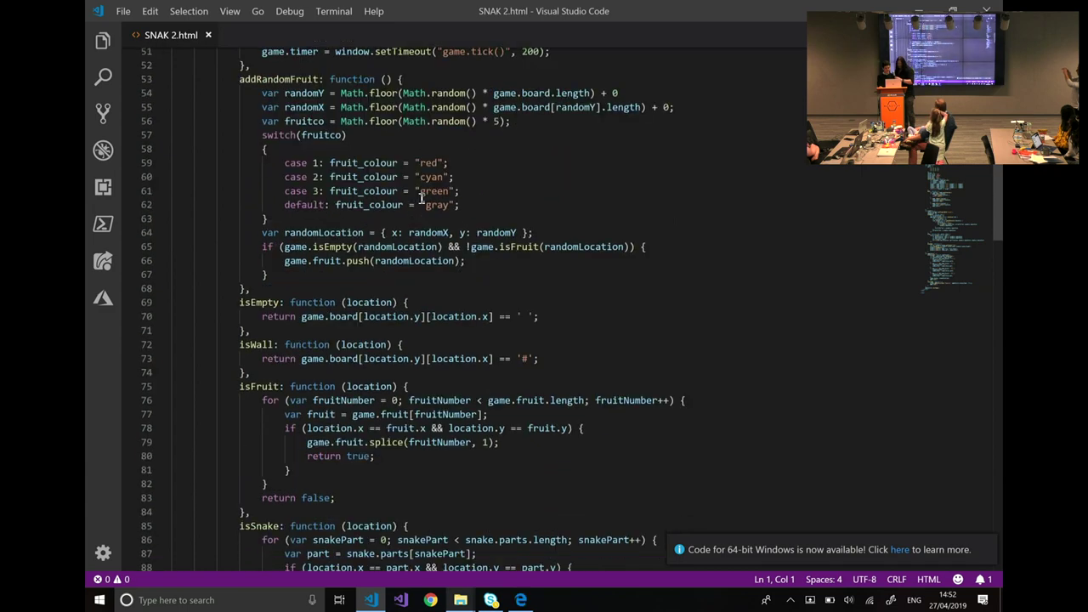
scroll(421, 198, up, 2)
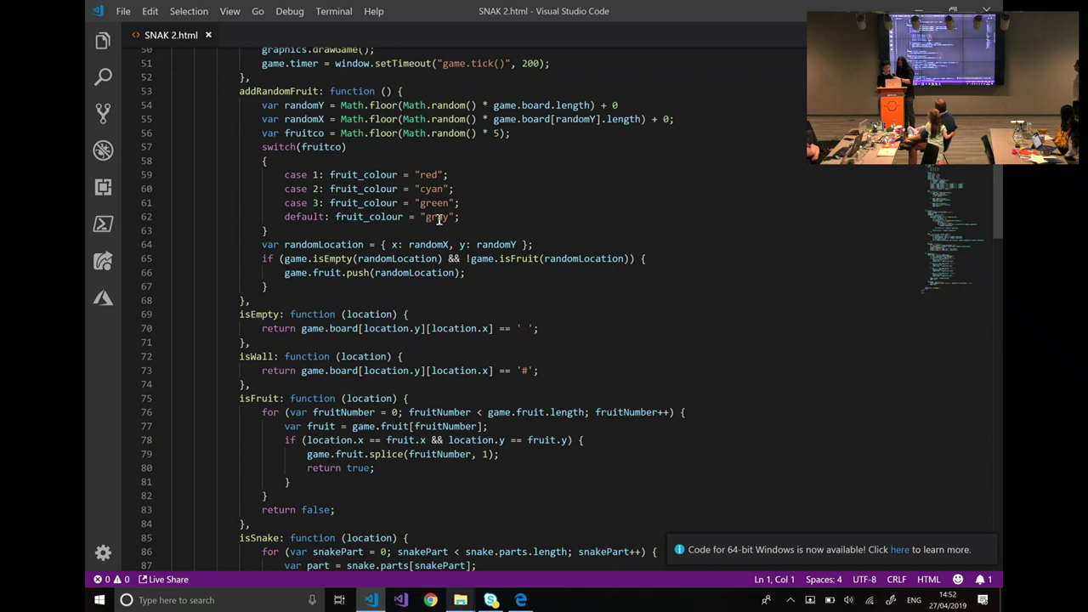
scroll(505, 166, down, 1)
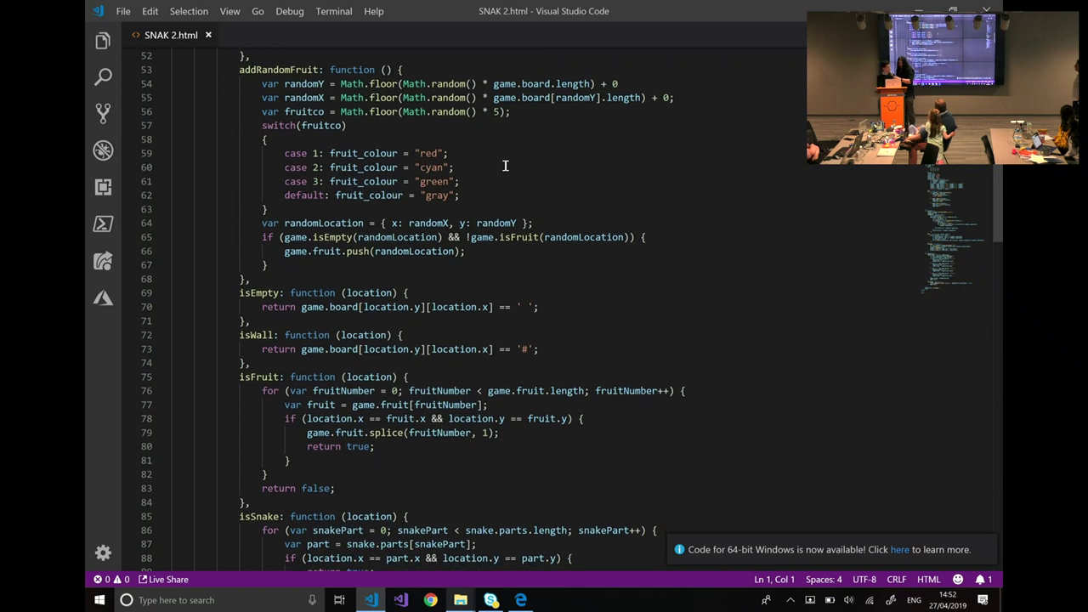
scroll(505, 166, down, 2)
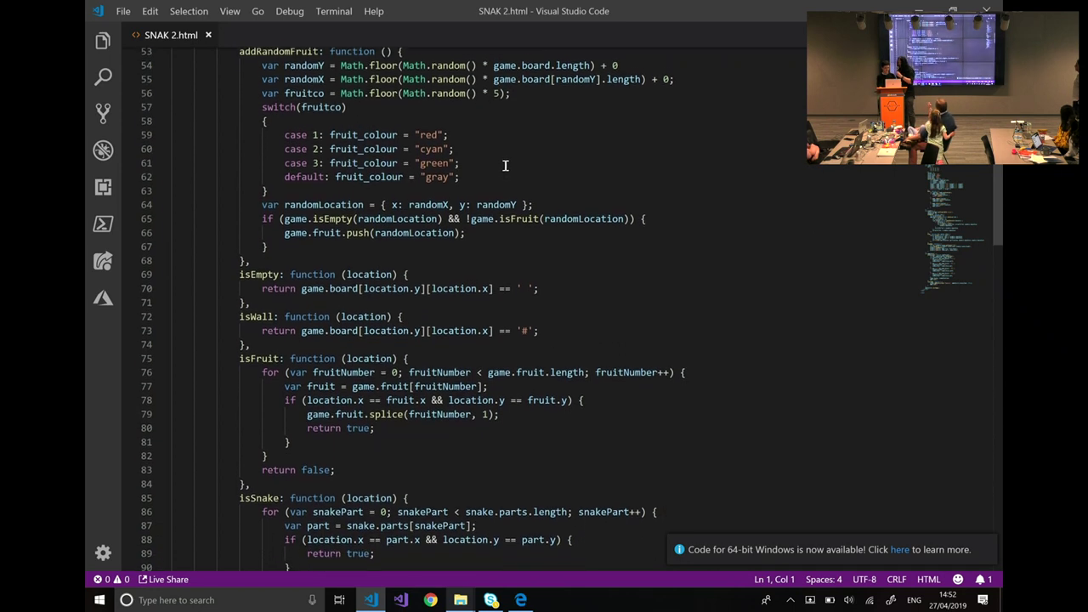
scroll(505, 166, down, 5)
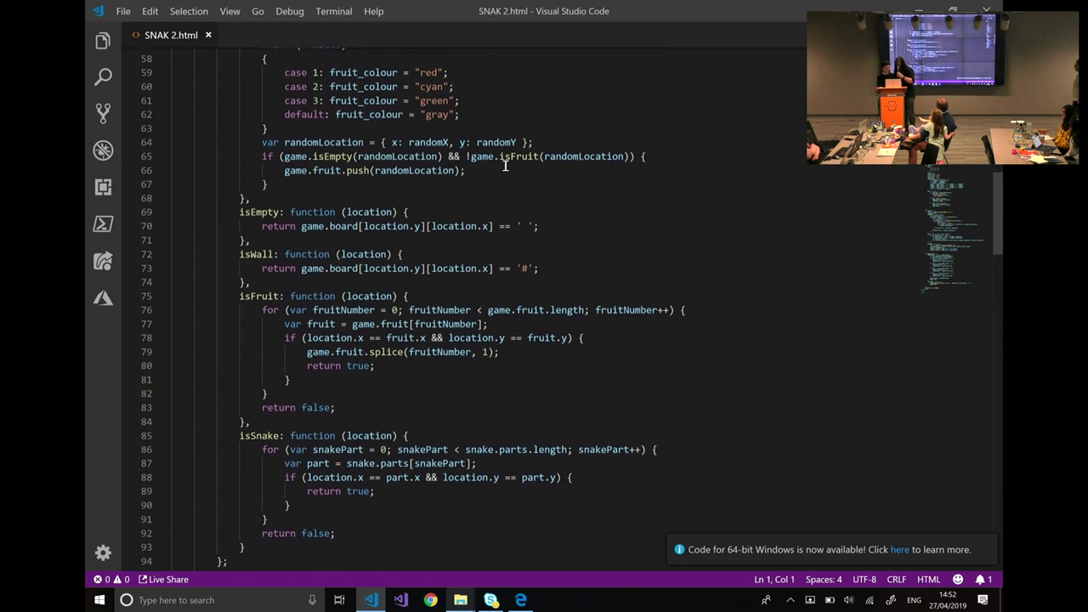
- Close SNAK 2.html in the code editor and the browser, and return File Explorer to the USB Drive (D:) root
scroll(505, 166, down, 5)
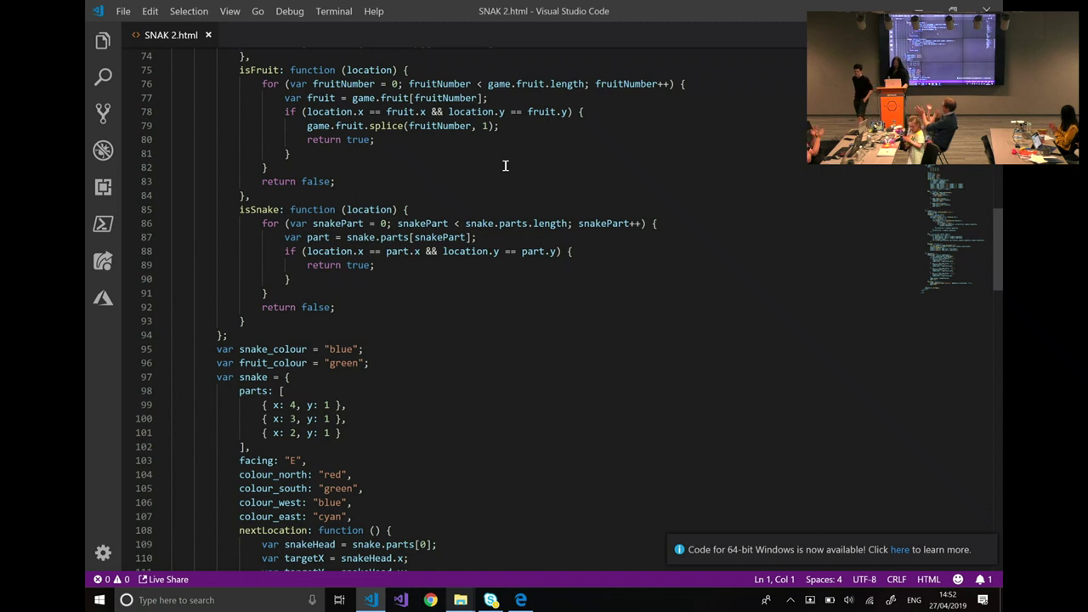
click(986, 11)
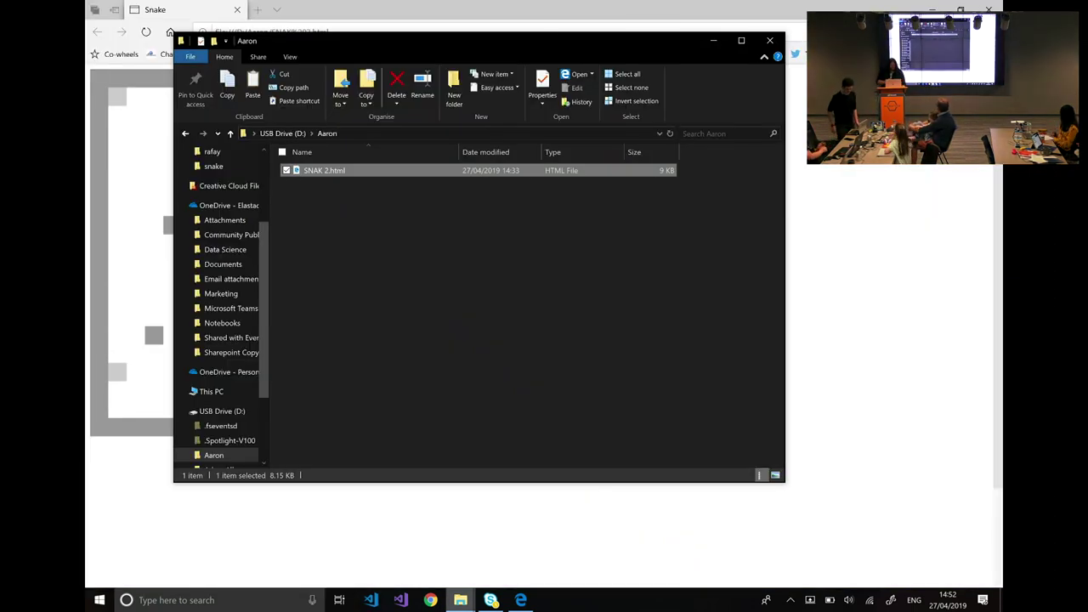
click(300, 135)
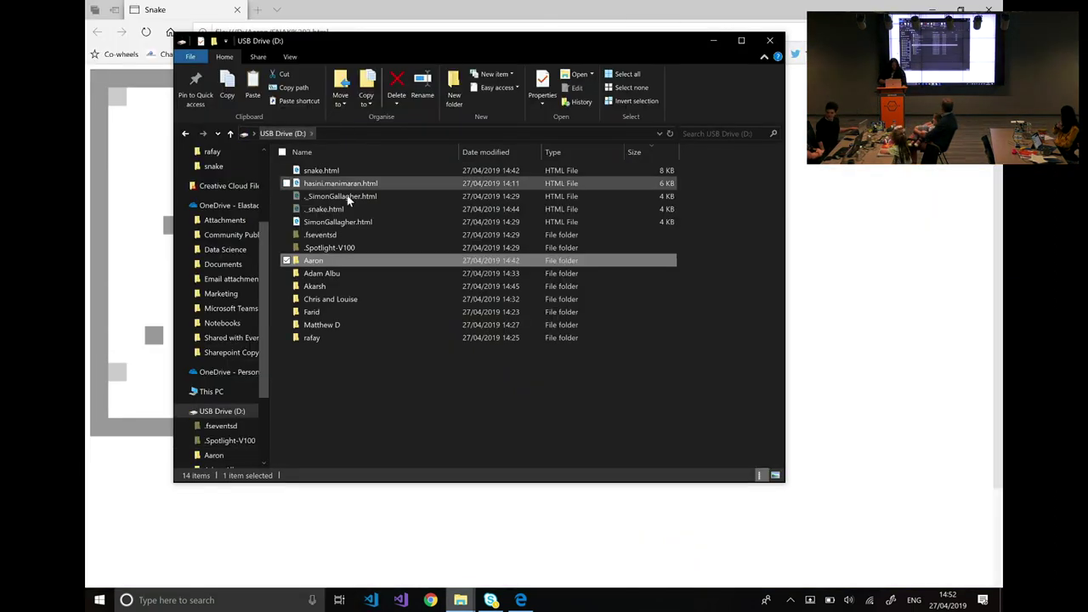
click(990, 7)
click(915, 372)
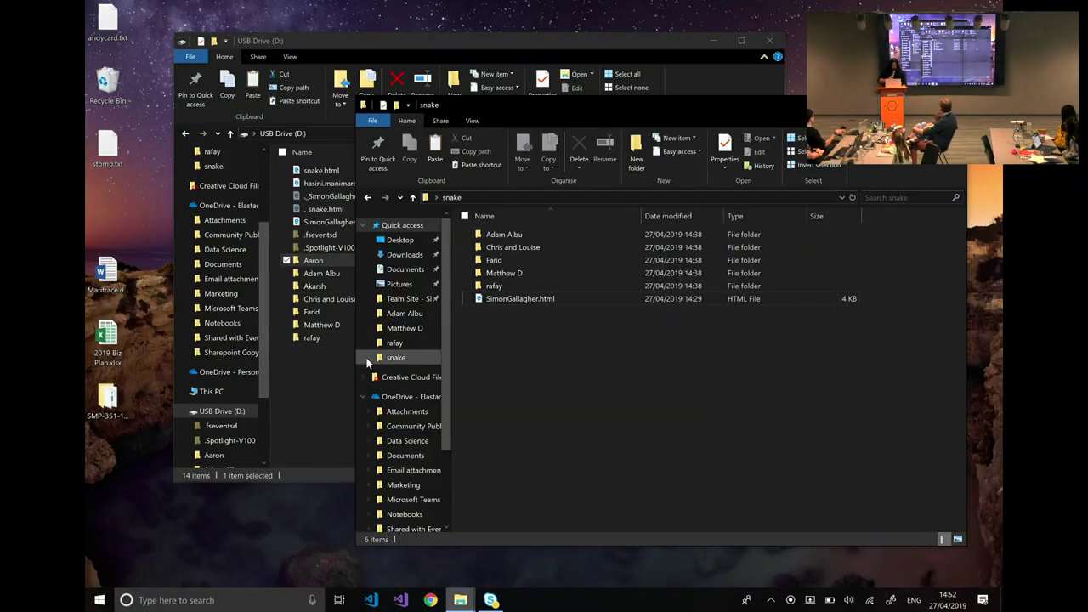
- Open snake.html from the next participant's folder on the USB drive in the browser
double_click(308, 294)
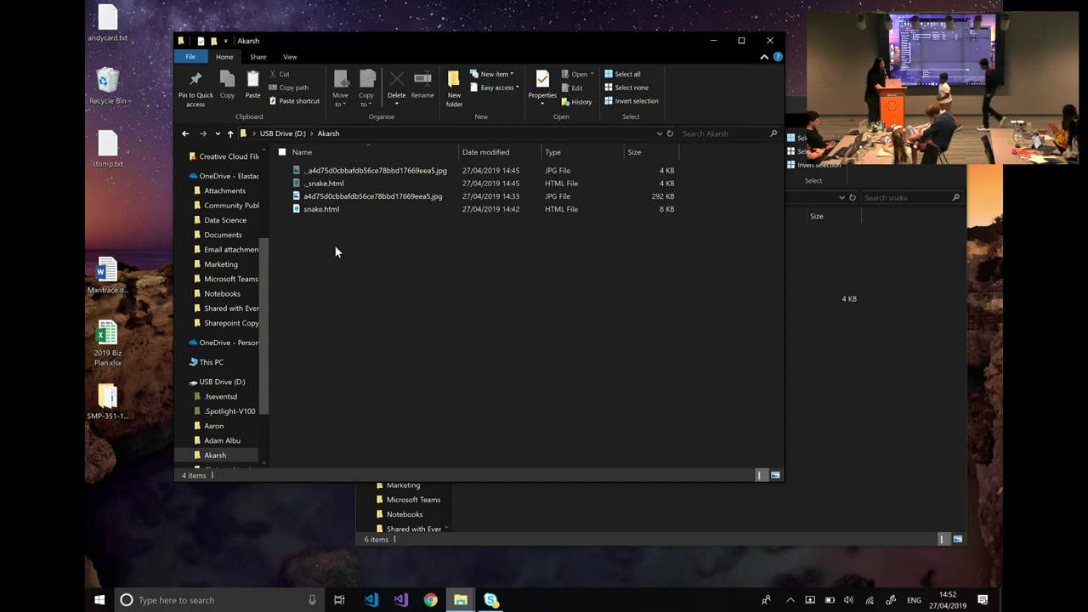
click(325, 213)
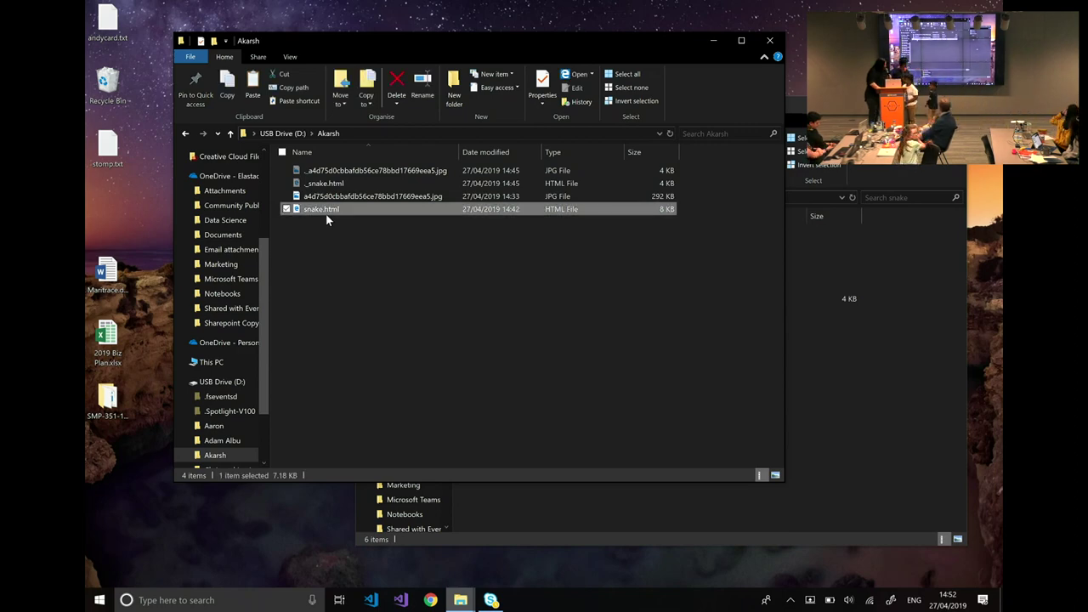
double_click(326, 209)
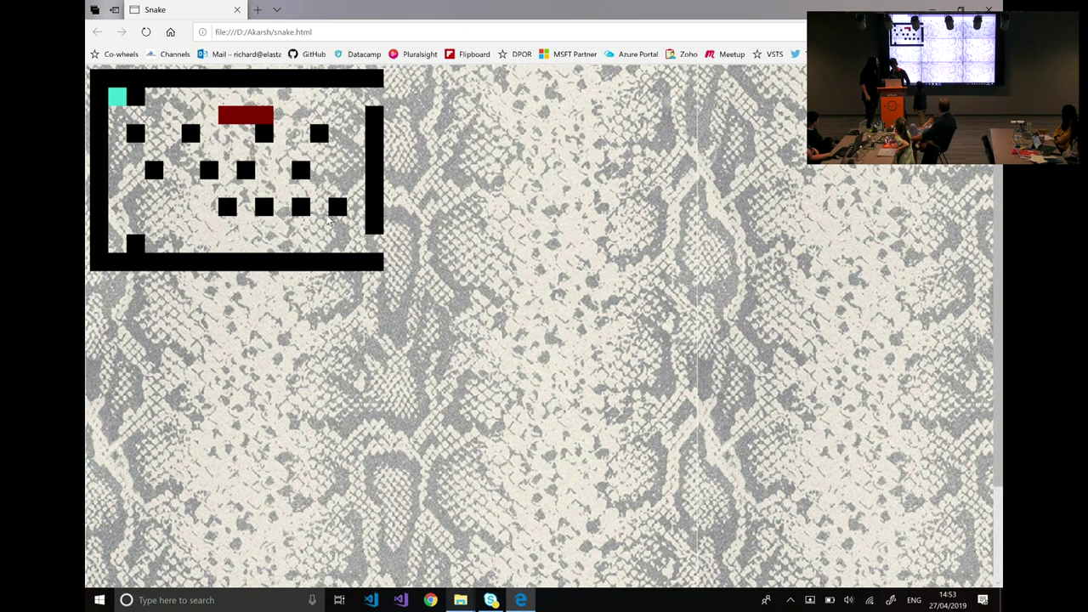
- Play a round of the snake.html game, steering the snake around the walls, and dismiss the game-over alert
key(Down)
key(Left)
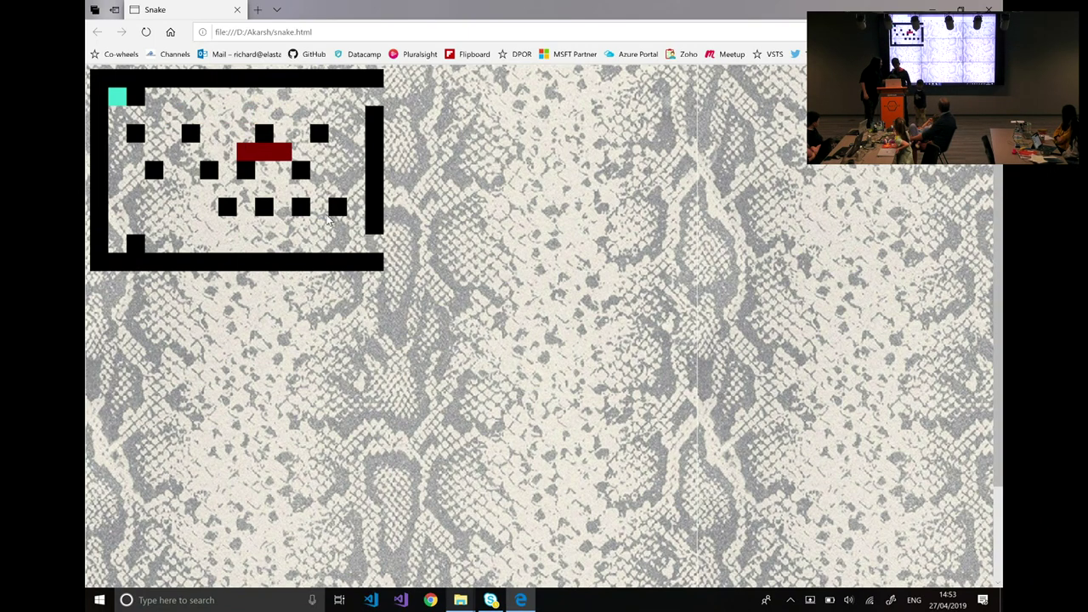
key(Up)
key(Left)
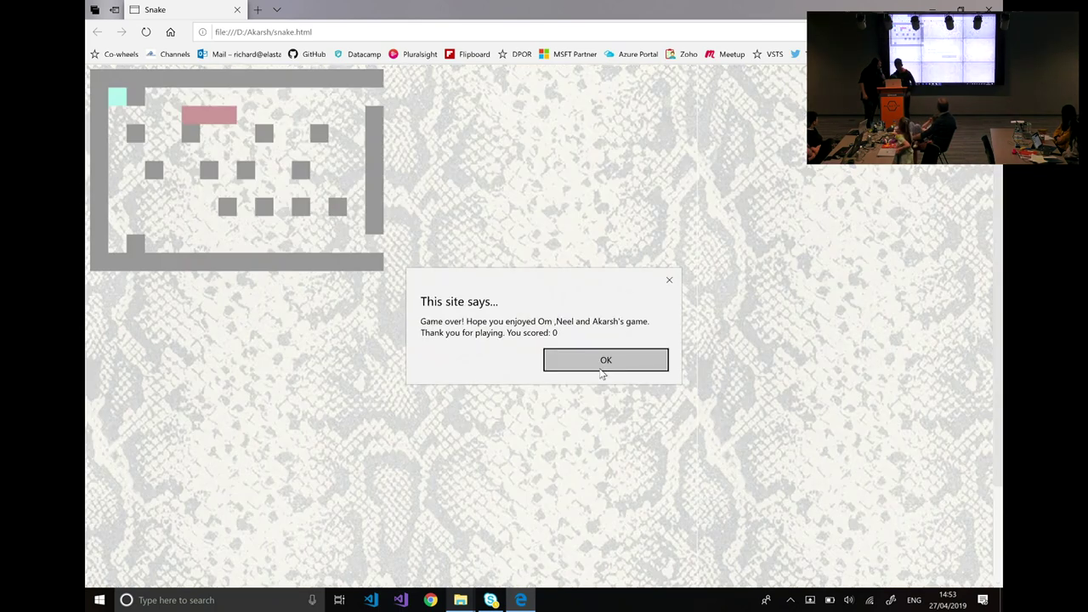
click(600, 364)
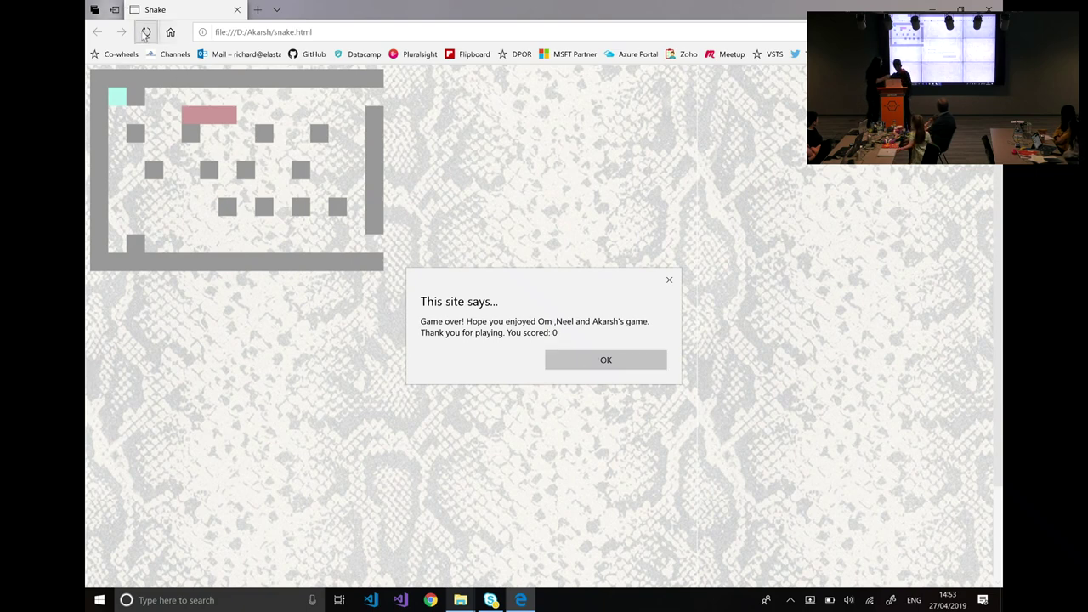
click(600, 360)
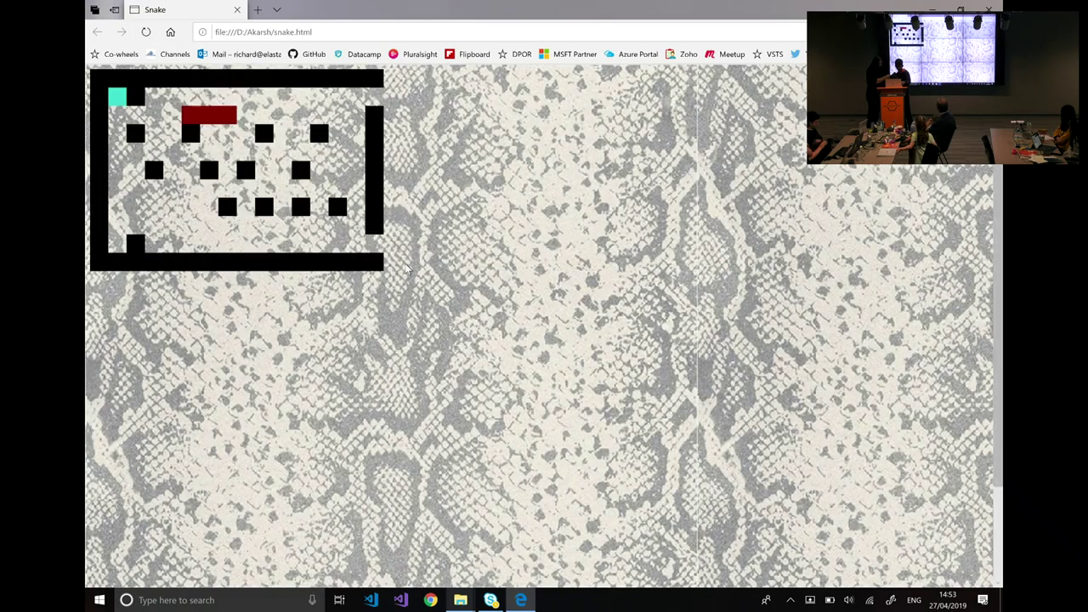
- Reload the snake.html game and play another round, steering the snake down and along the board
click(147, 32)
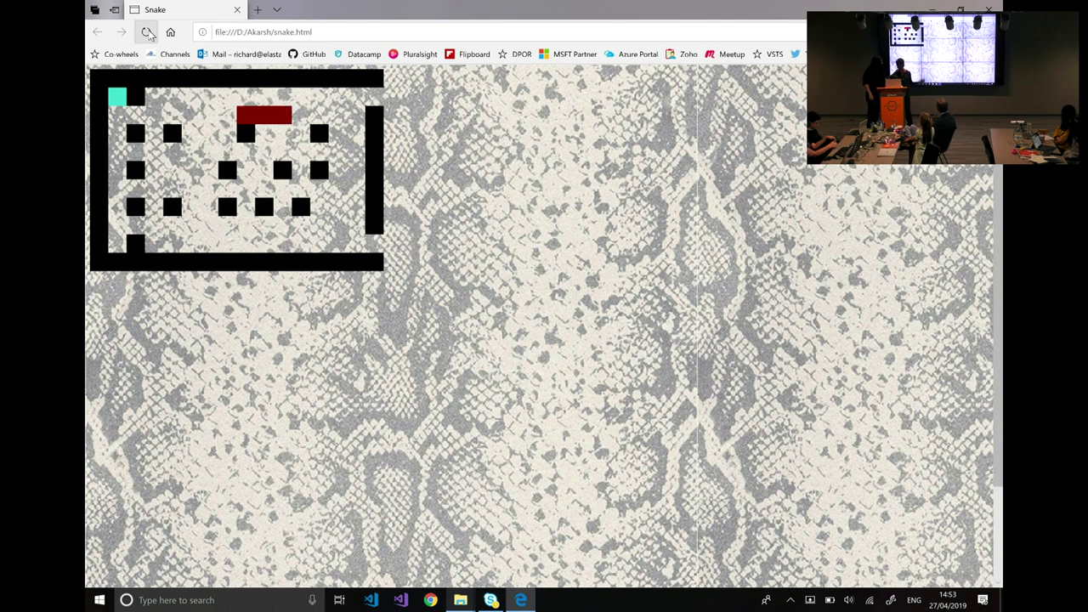
key(Down)
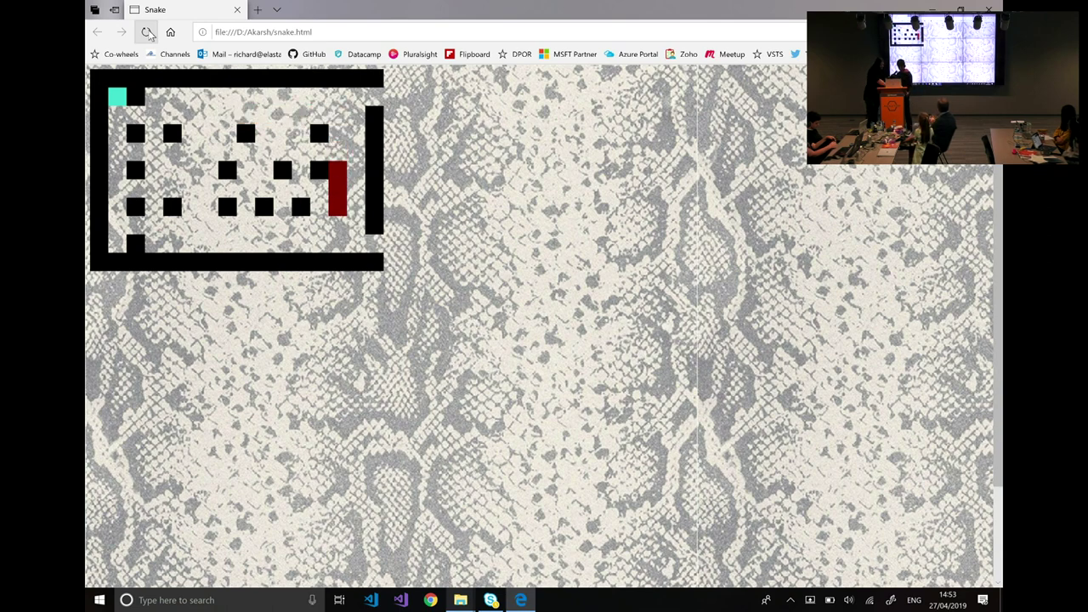
key(XF86AudioLowerVolume)
key(Left)
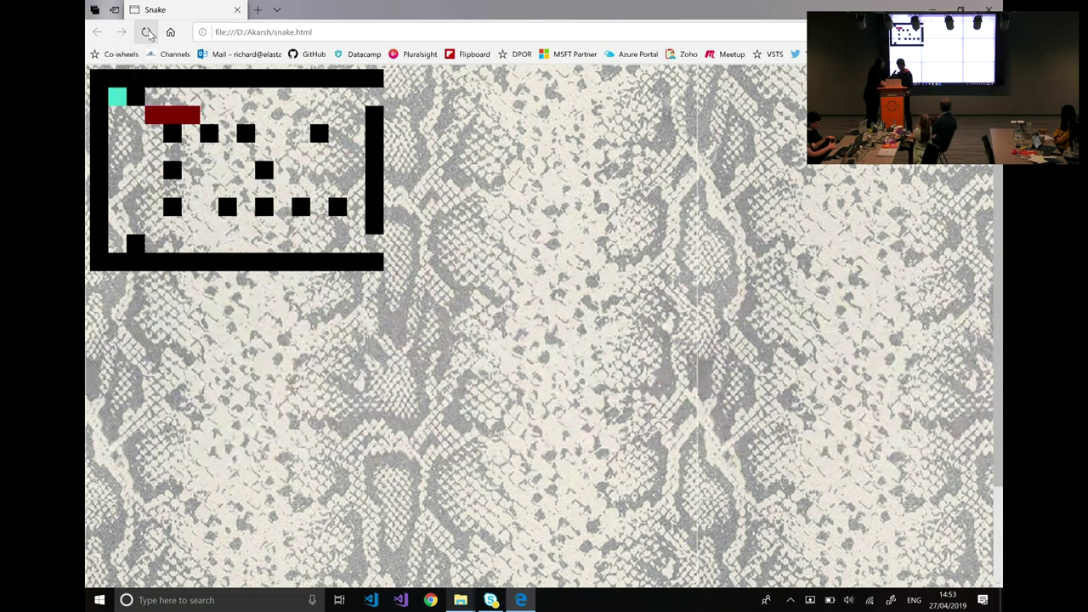
- Reload the snake.html game repeatedly to compare the randomly generated wall layouts
click(147, 32)
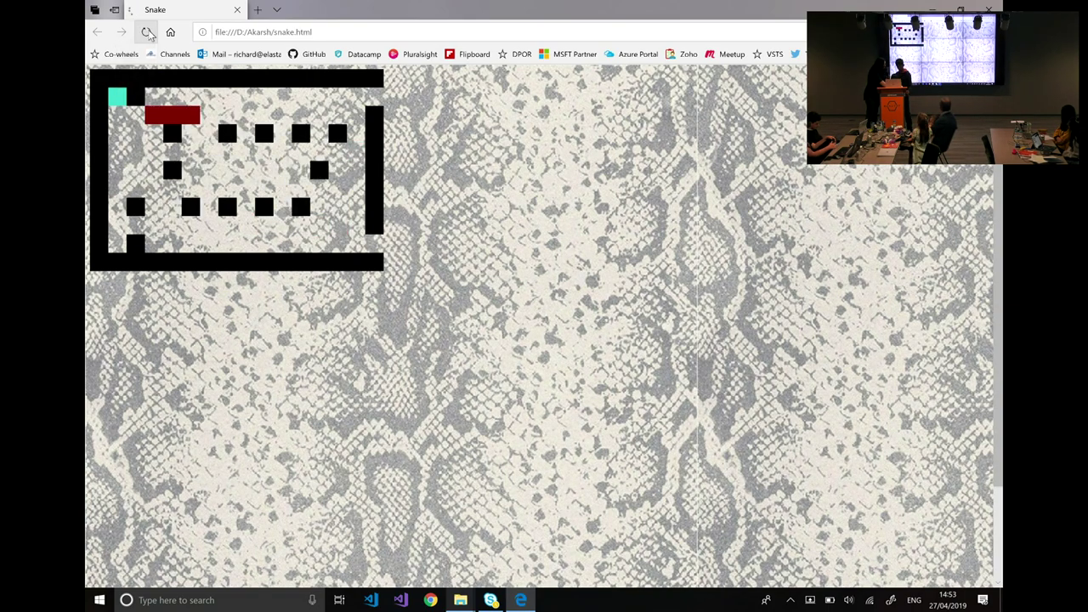
click(147, 32)
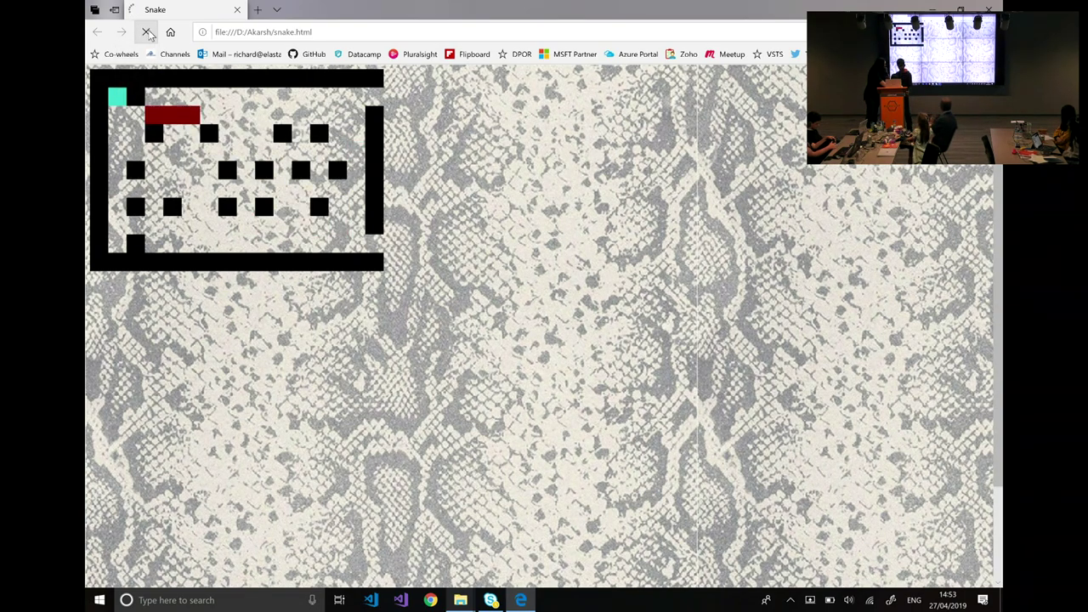
click(147, 33)
click(147, 32)
click(147, 32)
click(147, 32)
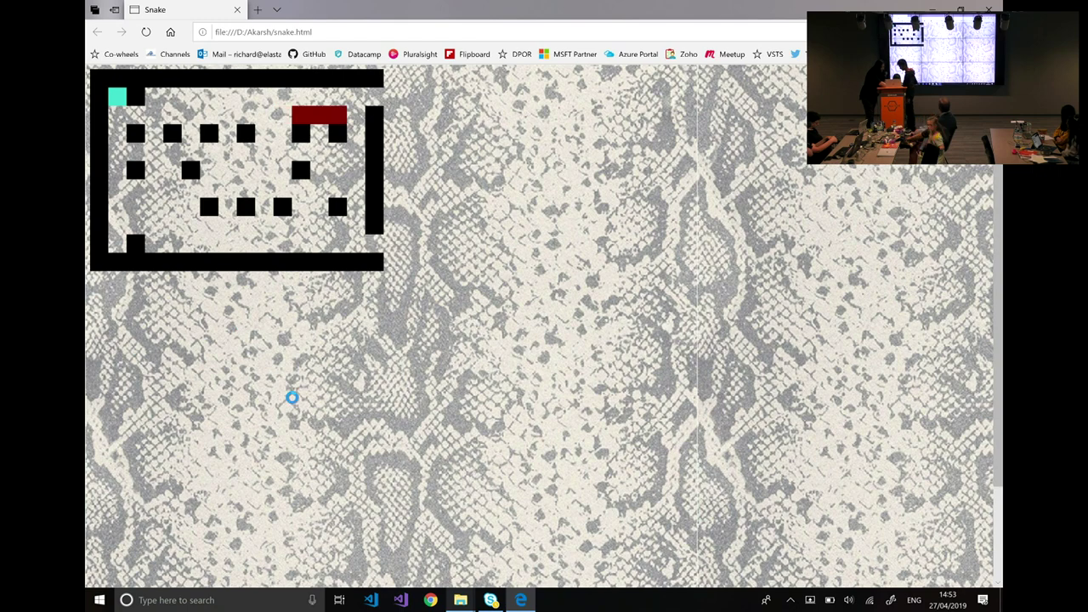
- Switch back to File Explorer and open snake.html in Visual Studio Code
key(alt+Tab)
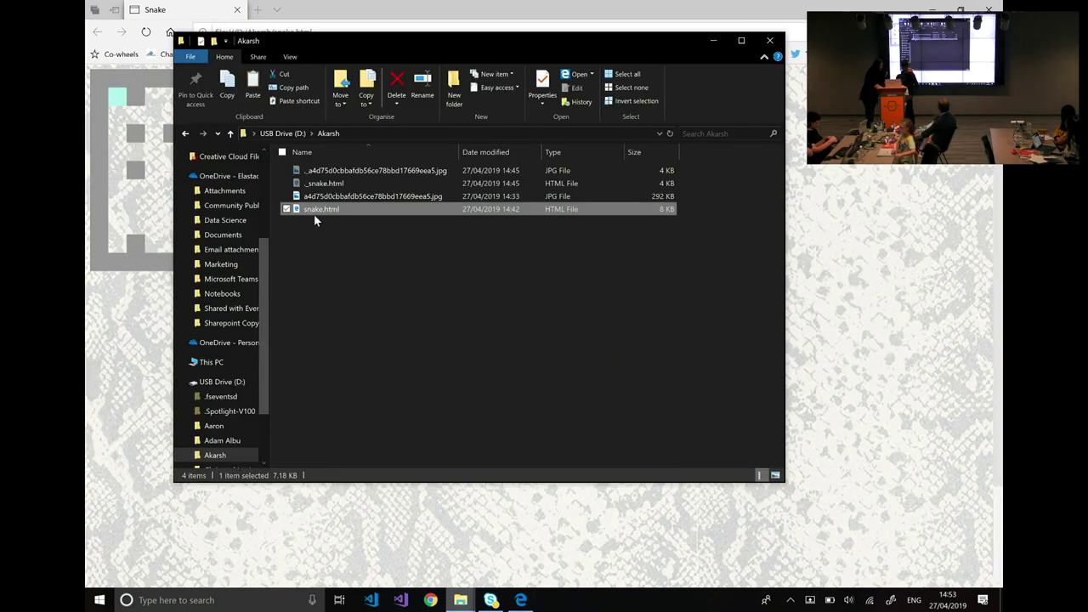
right_click(327, 212)
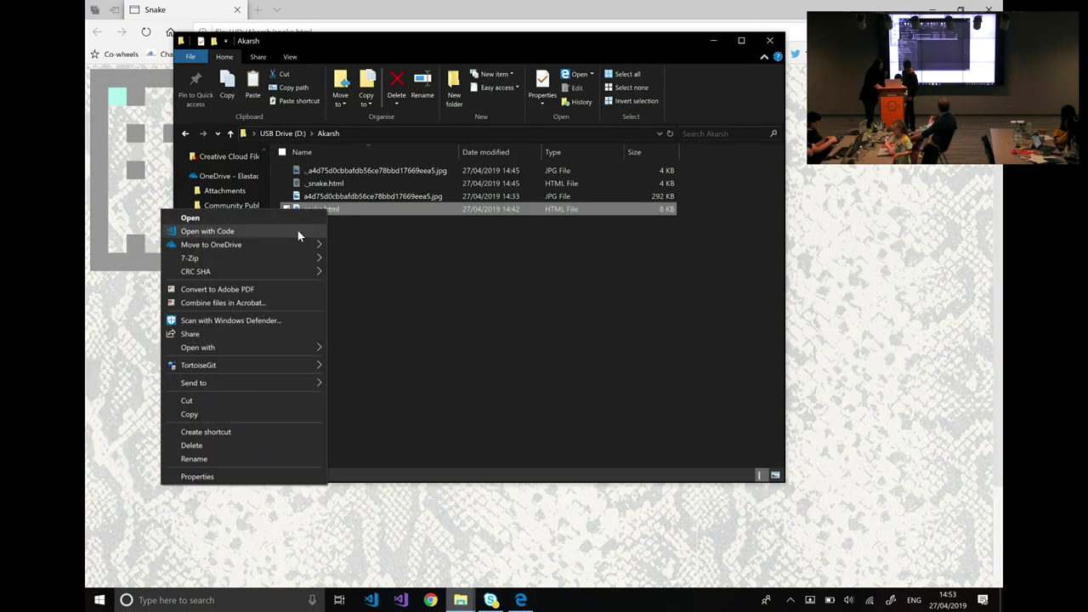
click(296, 228)
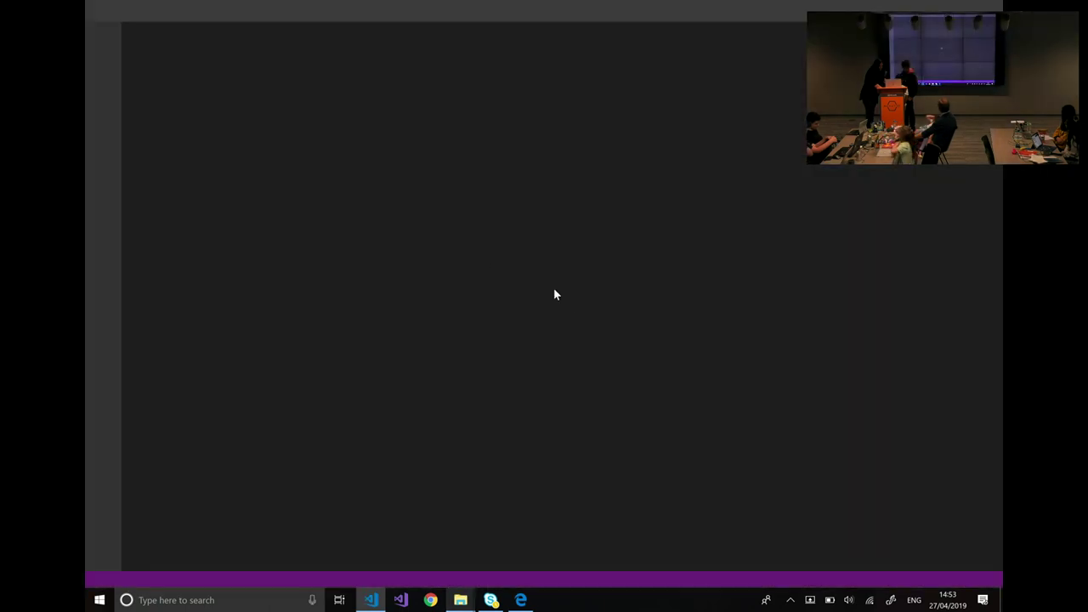
- Read through the snake.html script's background image, random board generation, tick and addRandomFruit functions, and location checks
scroll(601, 343, down, 1)
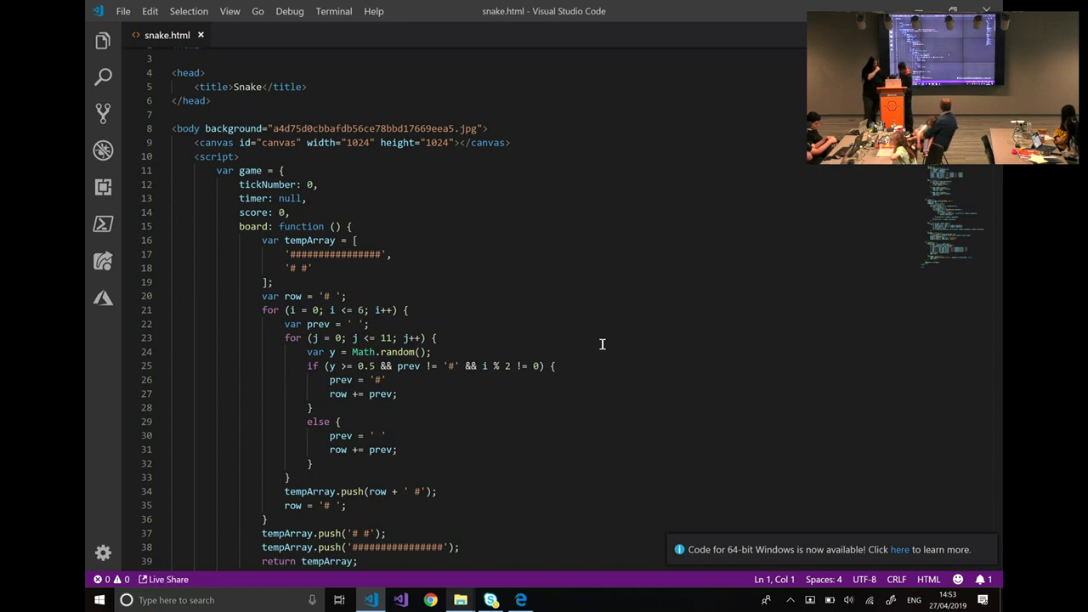
key(Down)
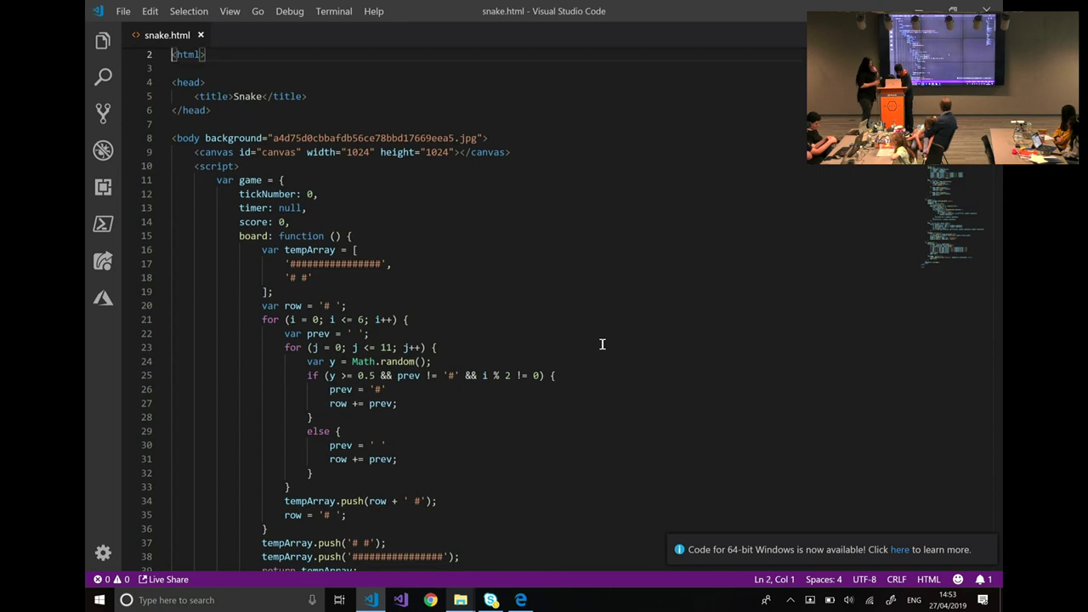
key(Down)
key(Down)
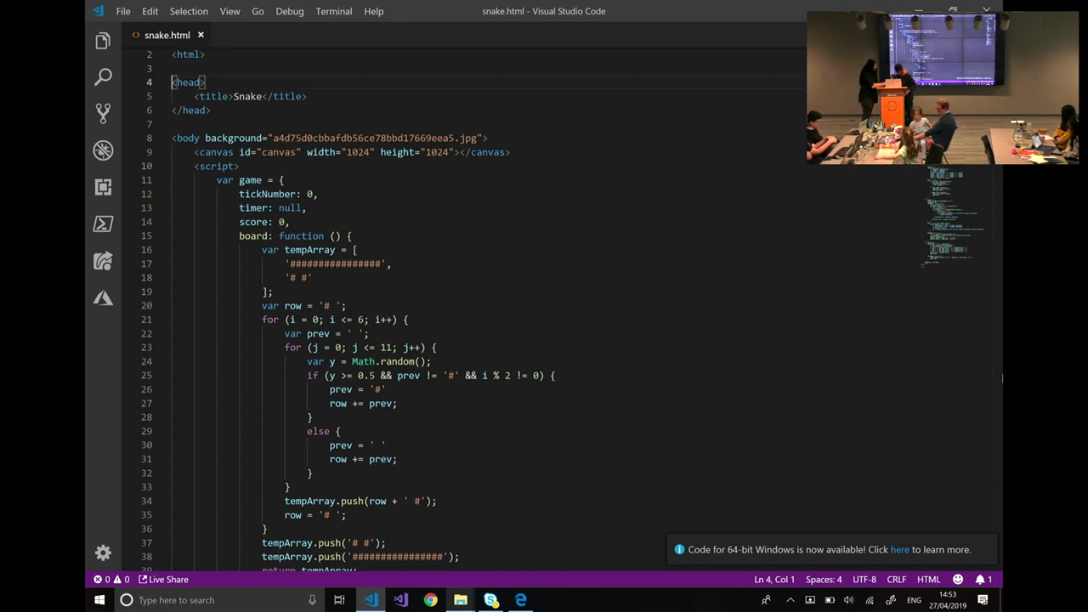
scroll(544, 309, down, 10)
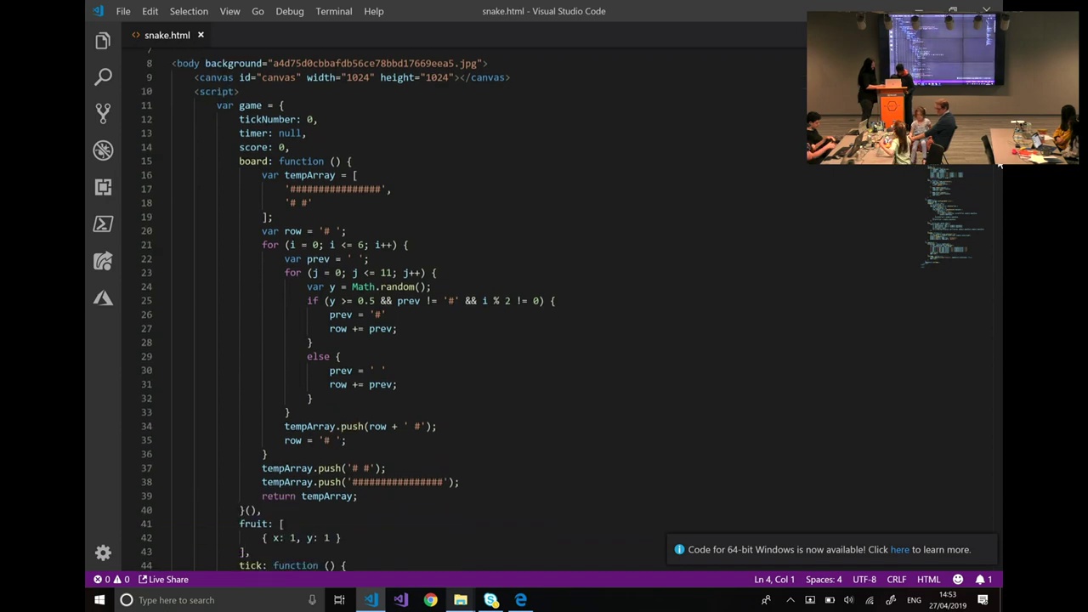
scroll(544, 310, down, 4)
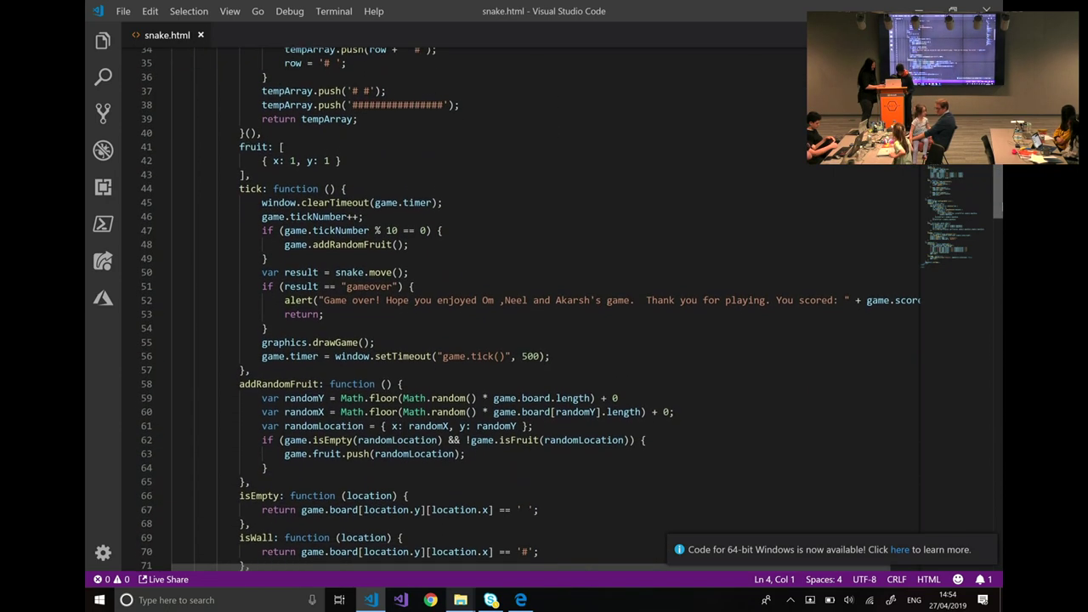
scroll(544, 309, down, 2)
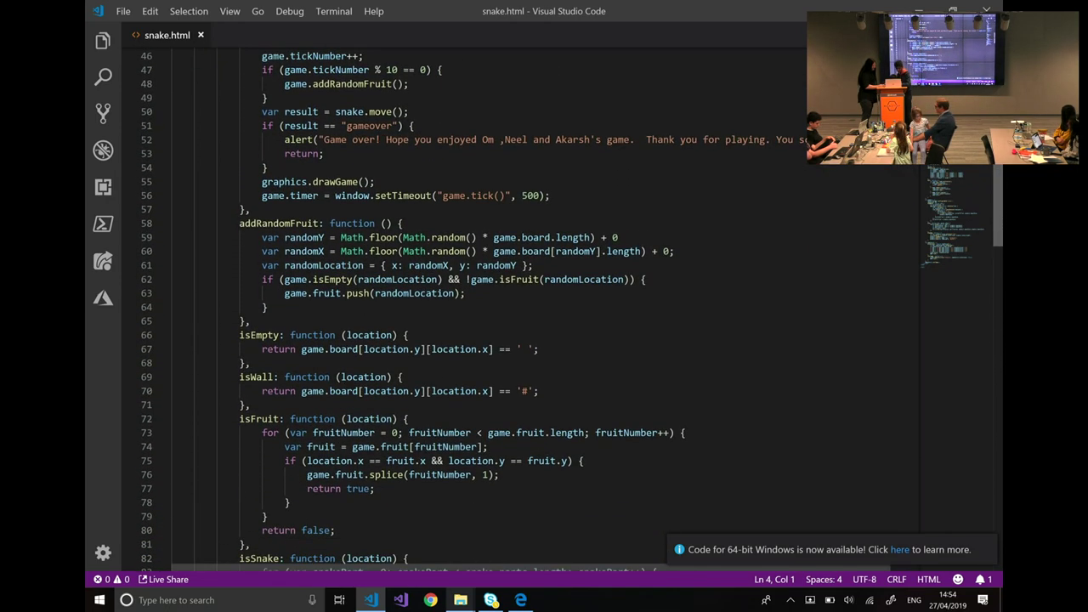
scroll(544, 309, up, 1)
click(284, 504)
scroll(875, 194, up, 12)
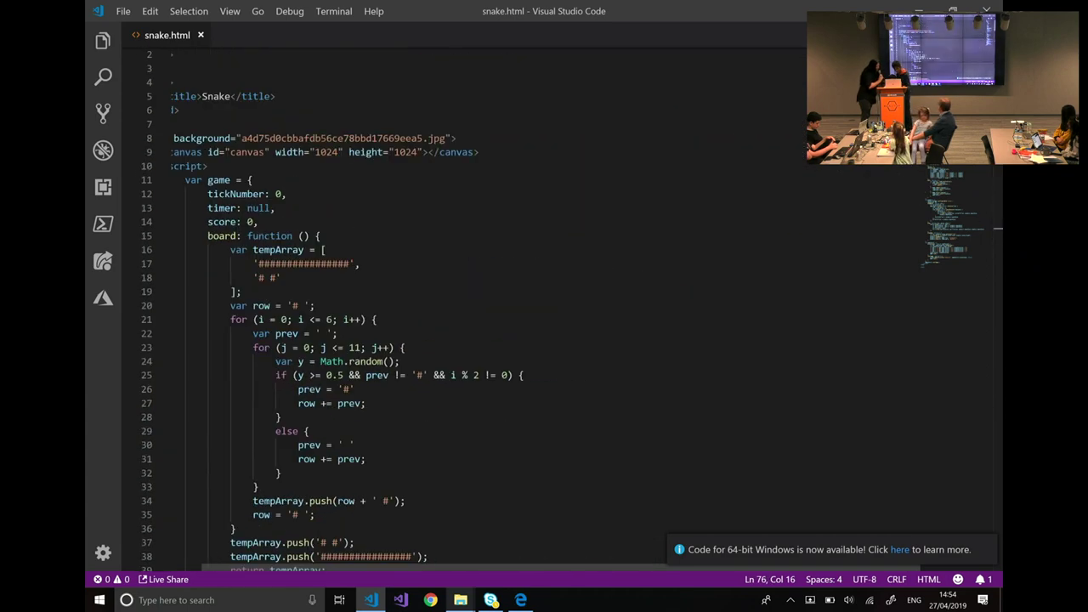
scroll(874, 194, down, 4)
scroll(985, 223, down, 7)
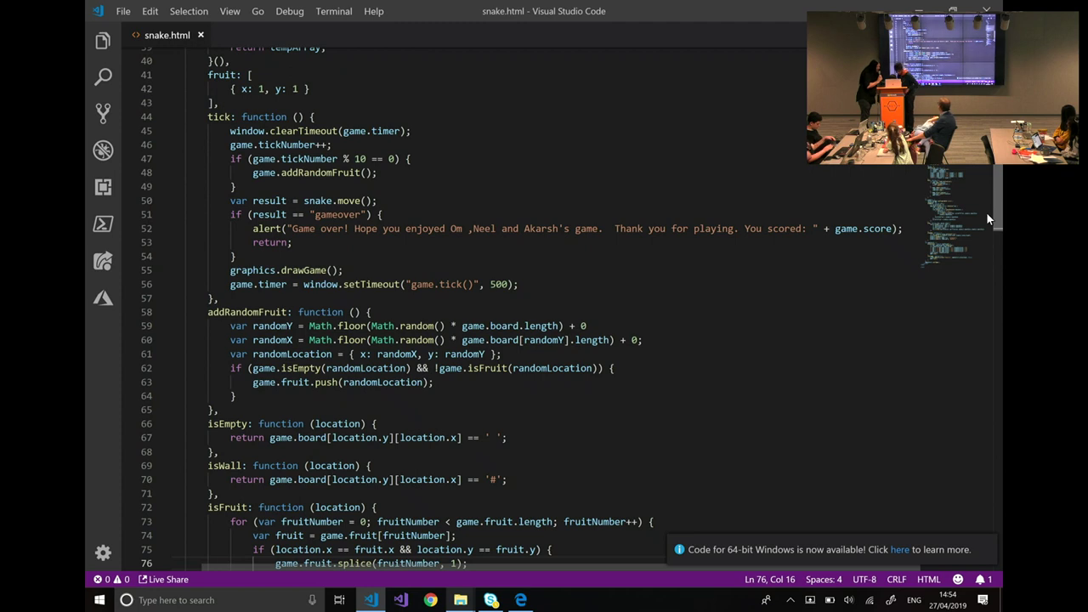
- Move the cursor back to the first line of snake.html and look over the script again
key(Up)
key(Up)
key(Up)
key(Up)
key(Up)
key(Up)
key(Up)
key(Up)
key(Up)
key(Up)
key(Up)
key(Up)
key(Up)
key(Up)
key(Up)
key(Up)
key(Up)
key(Up)
key(Up)
key(Up)
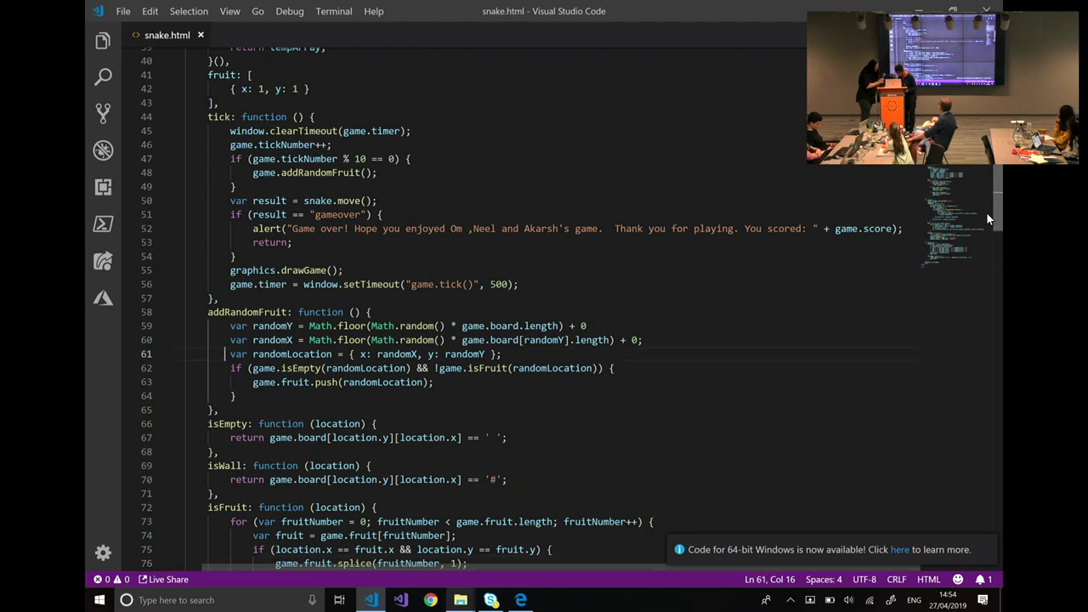
key(Up)
key(Up)
key(Up)
key(Up)
key(Up)
key(Up)
key(Up)
key(Up)
key(Up)
key(Up)
key(Up)
key(Up)
key(Up)
key(Up)
key(Up)
key(Up)
key(Up)
key(Up)
key(Up)
key(Up)
key(shift+alt+f)
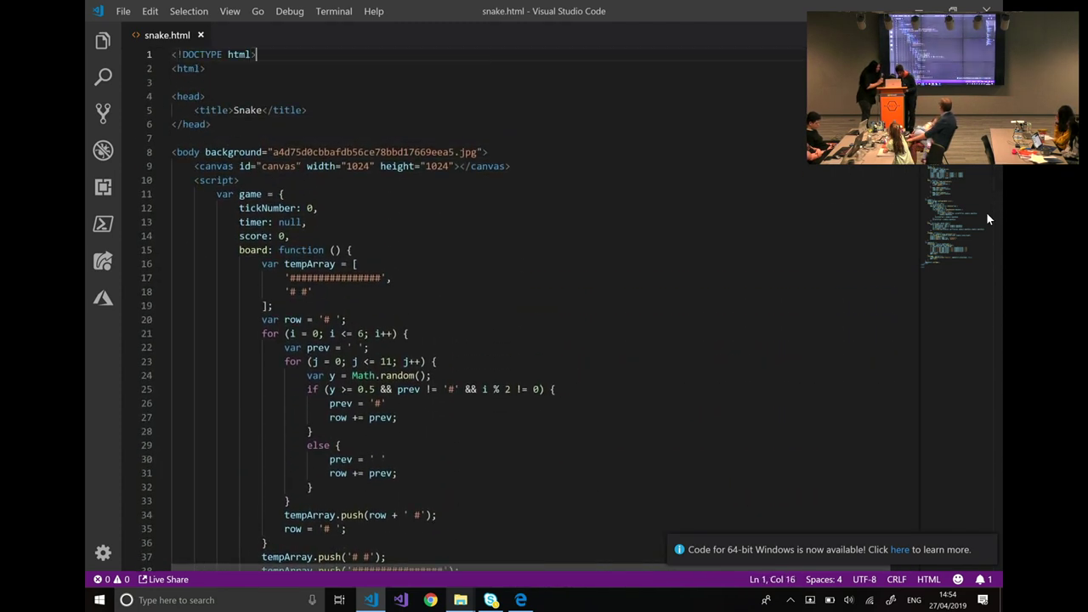
scroll(986, 212, down, 15)
scroll(175, 405, up, 15)
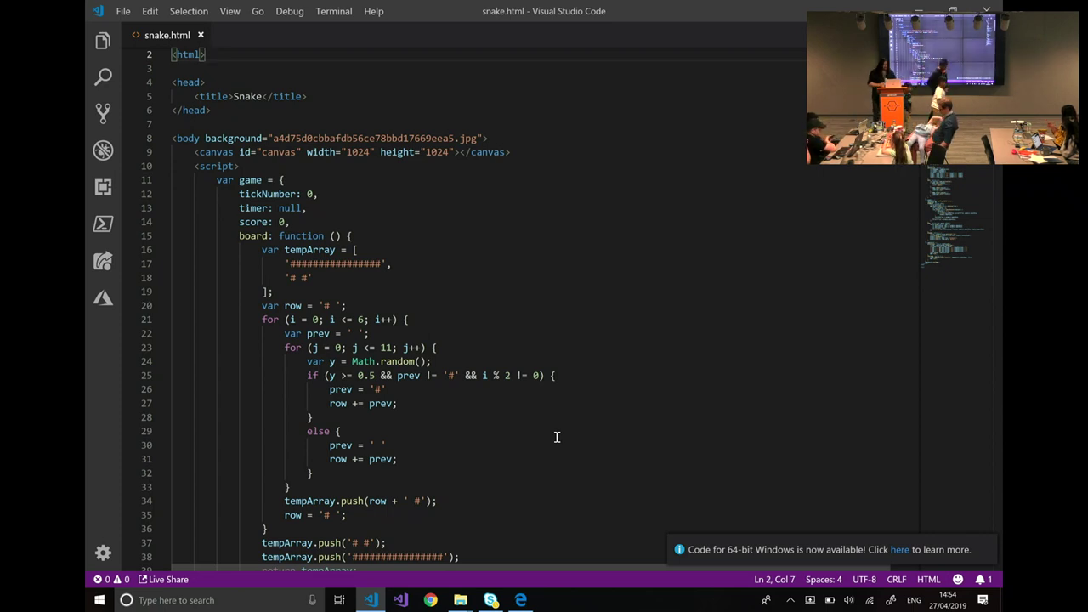
- Leave the snake.html code, close its browser game, return to the USB drive root and bring the snake folder window forward
scroll(842, 173, up, 1)
key(alt+Tab)
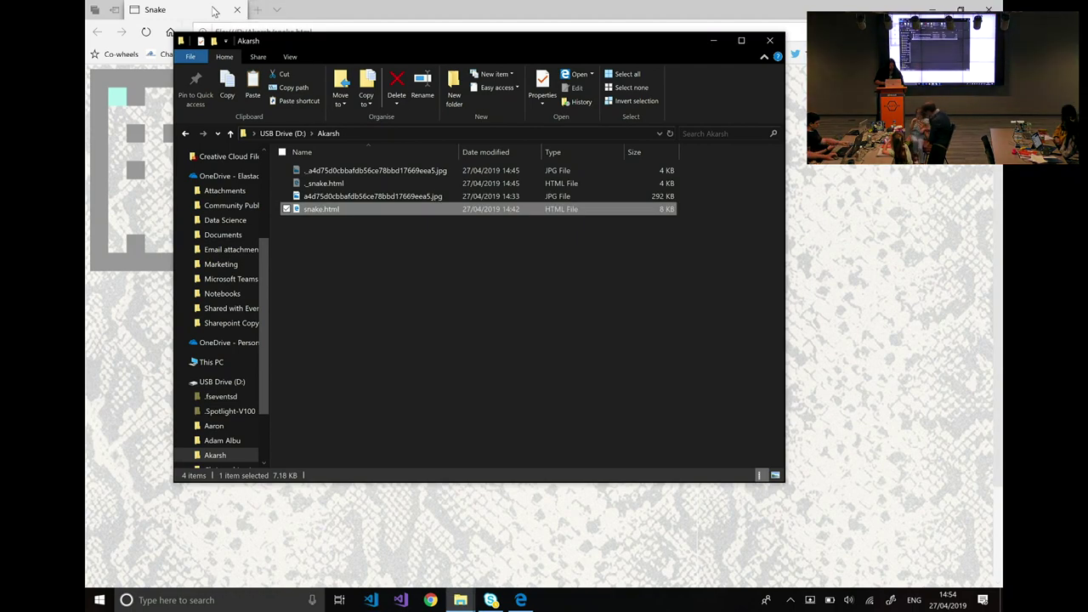
click(239, 10)
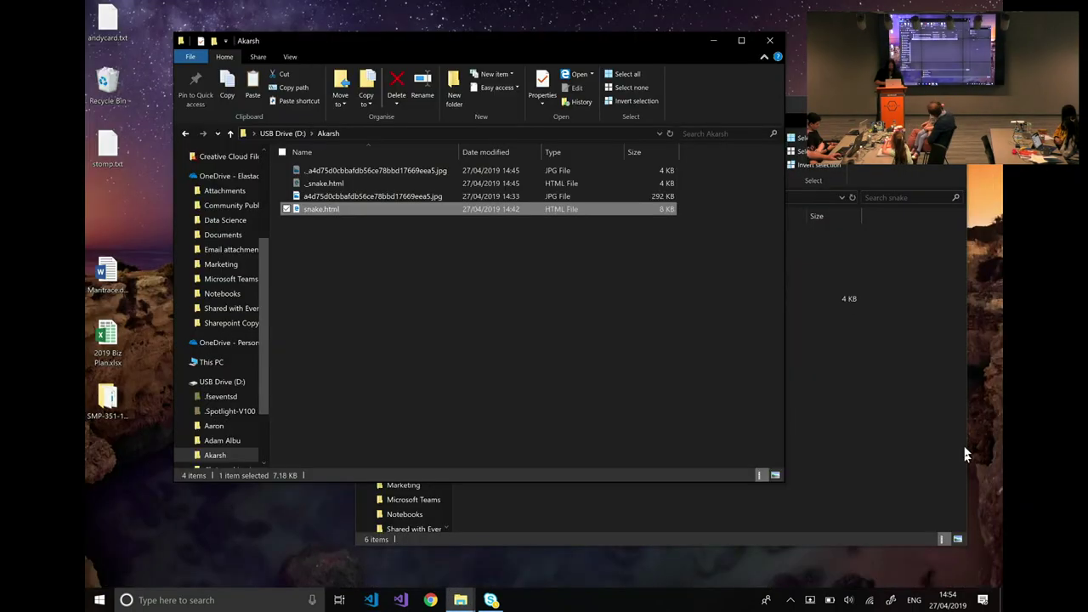
click(289, 136)
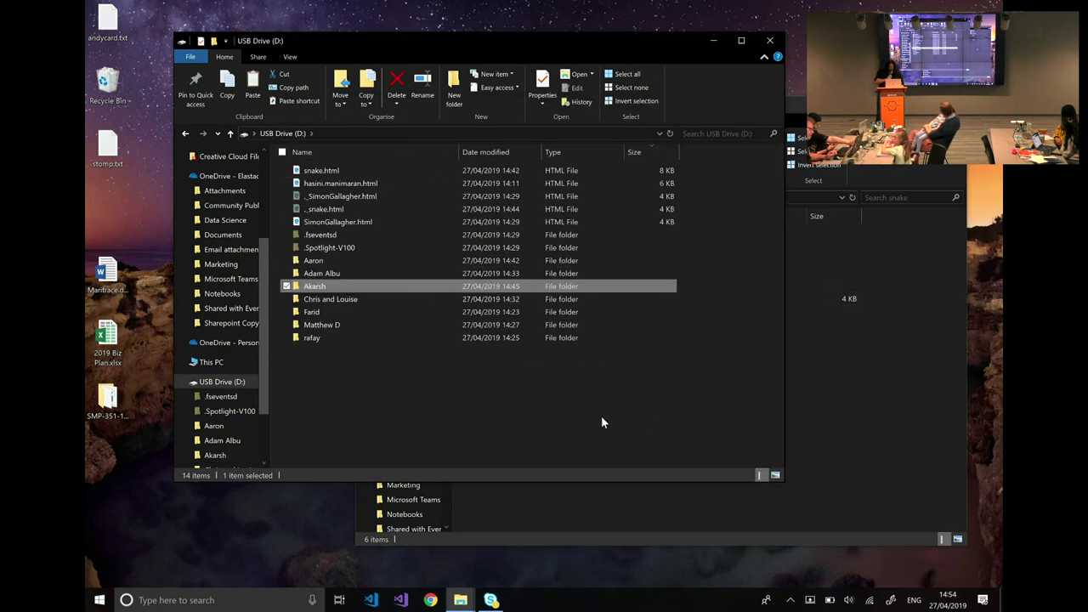
click(861, 412)
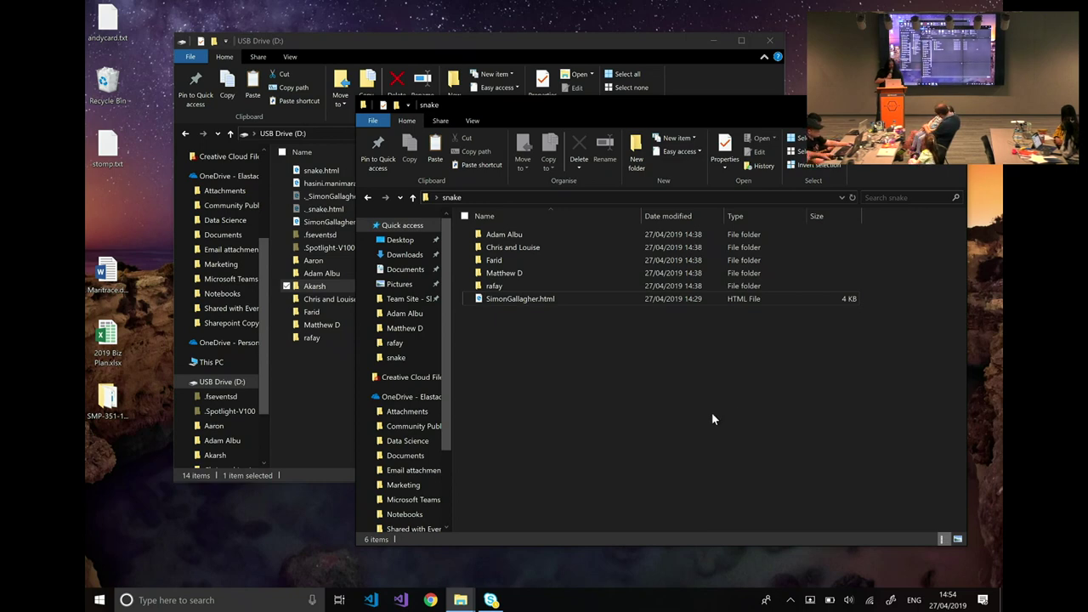
- Bring the USB drive window forward and open the participant's 6 KB HTML snake game in the browser
click(306, 386)
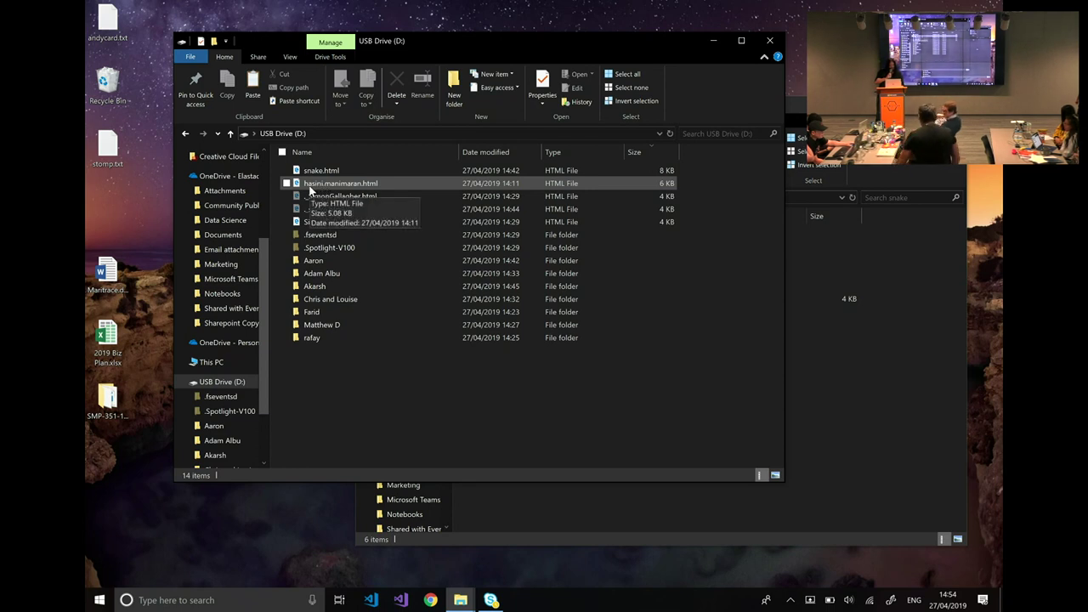
click(309, 185)
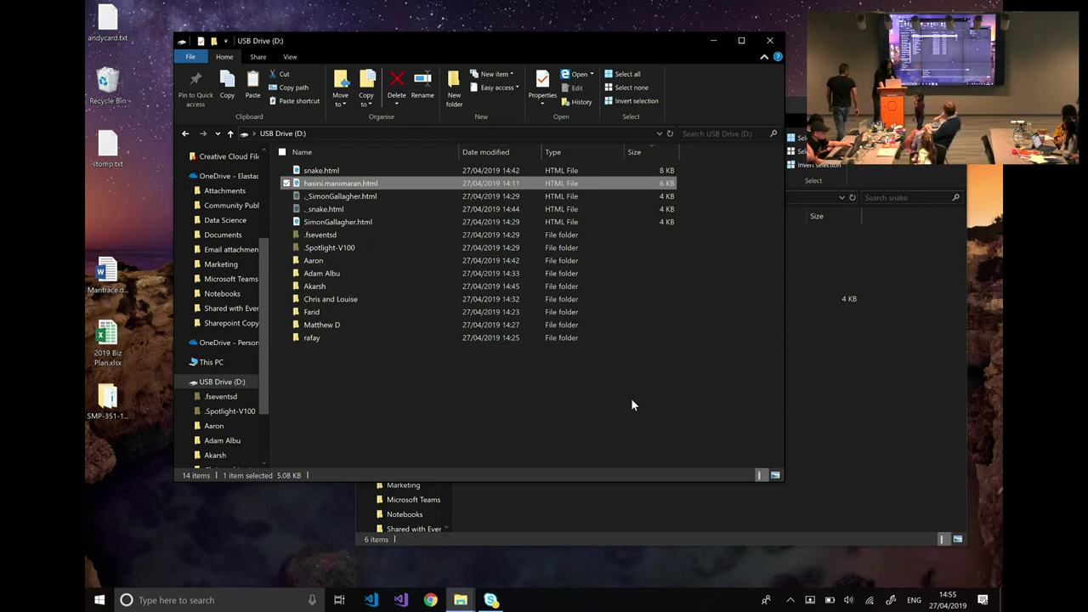
key(Return)
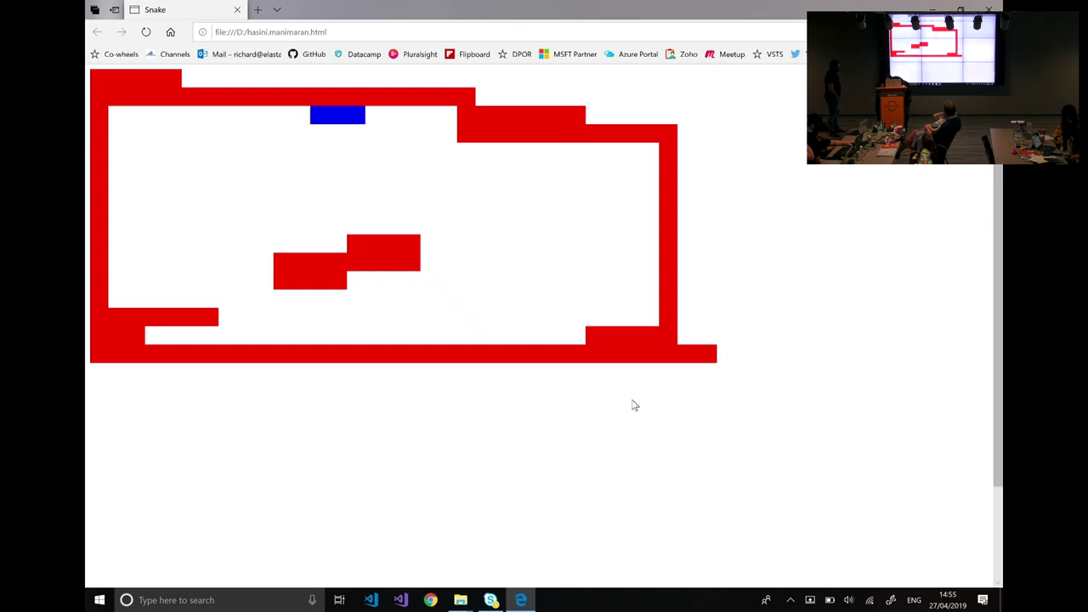
- Play the game by steering the blue snake around the red obstacles into the lower-left passage, and close the game once it ends
key(Down)
key(Right)
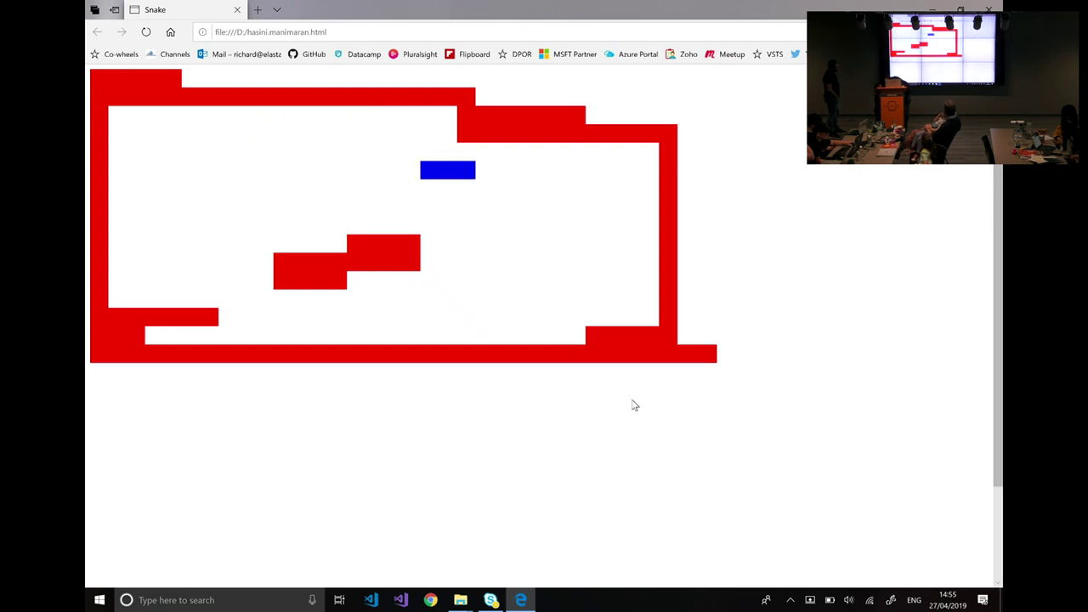
key(Down)
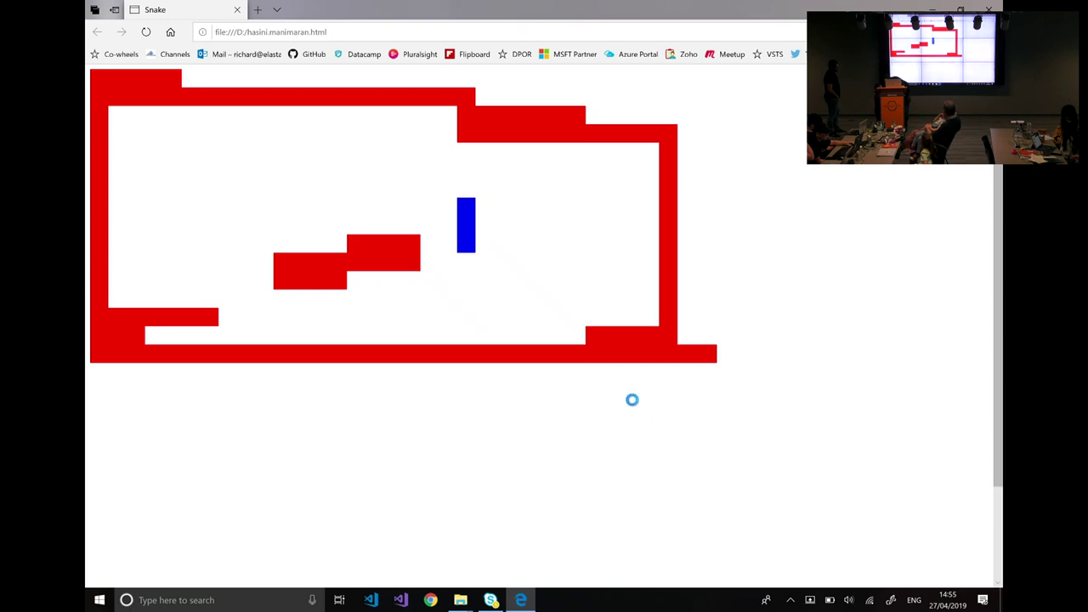
key(Left)
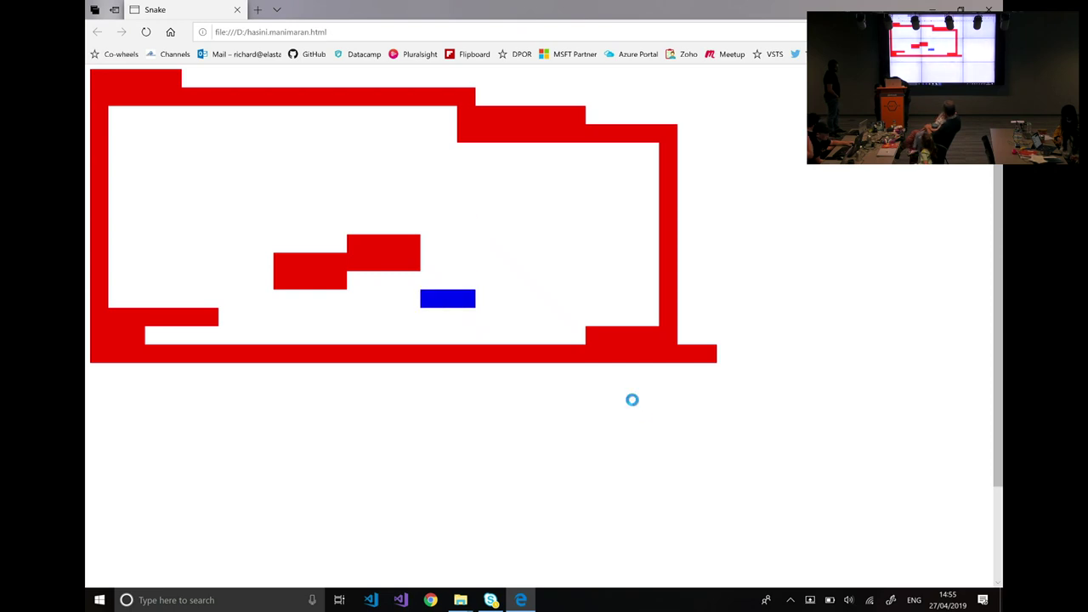
key(Down)
key(Left)
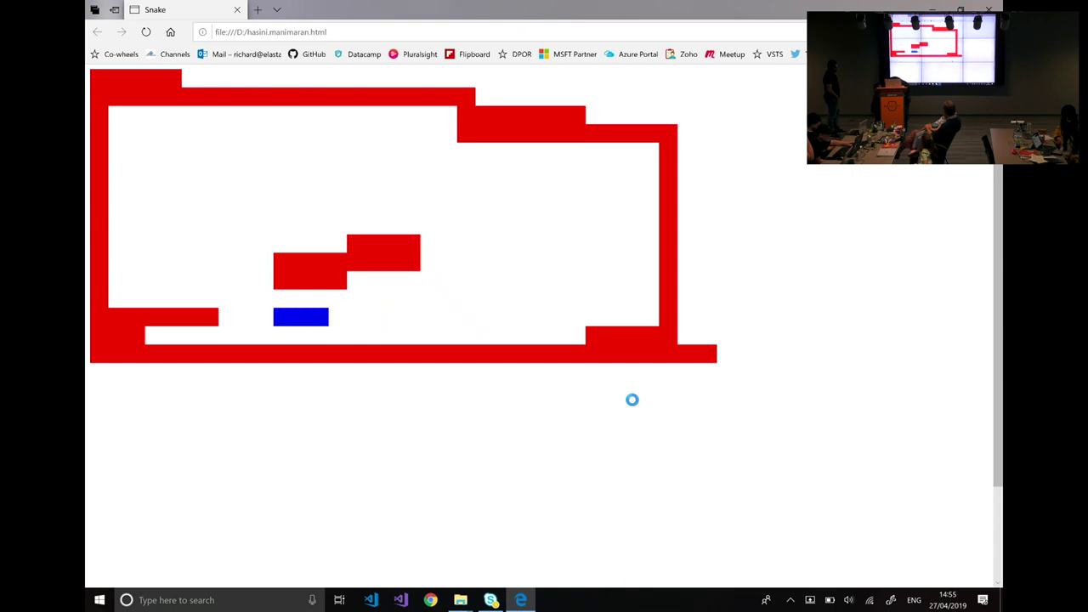
key(Up)
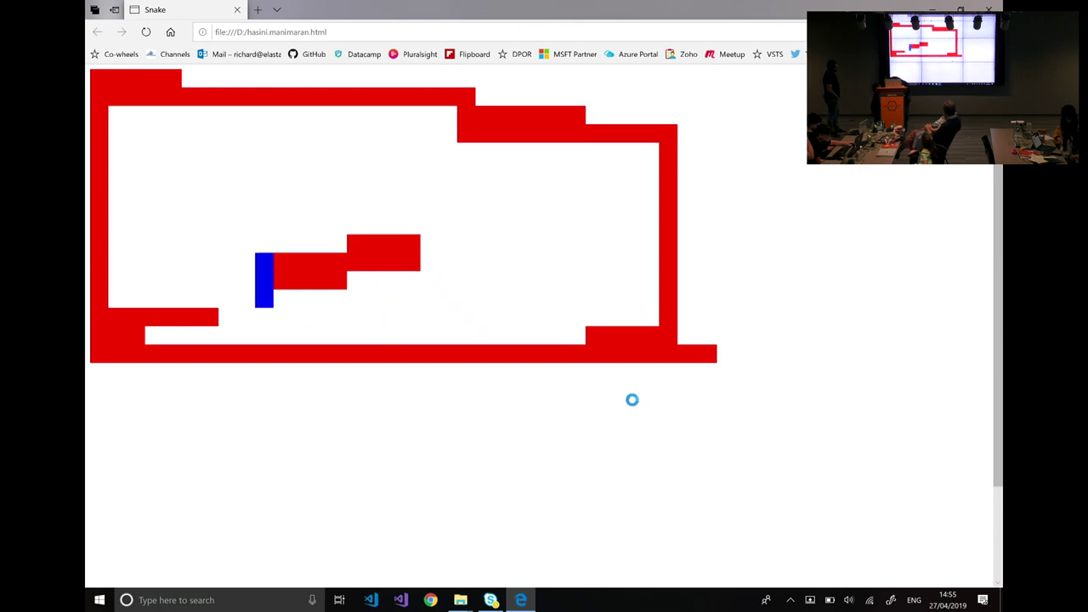
key(Right)
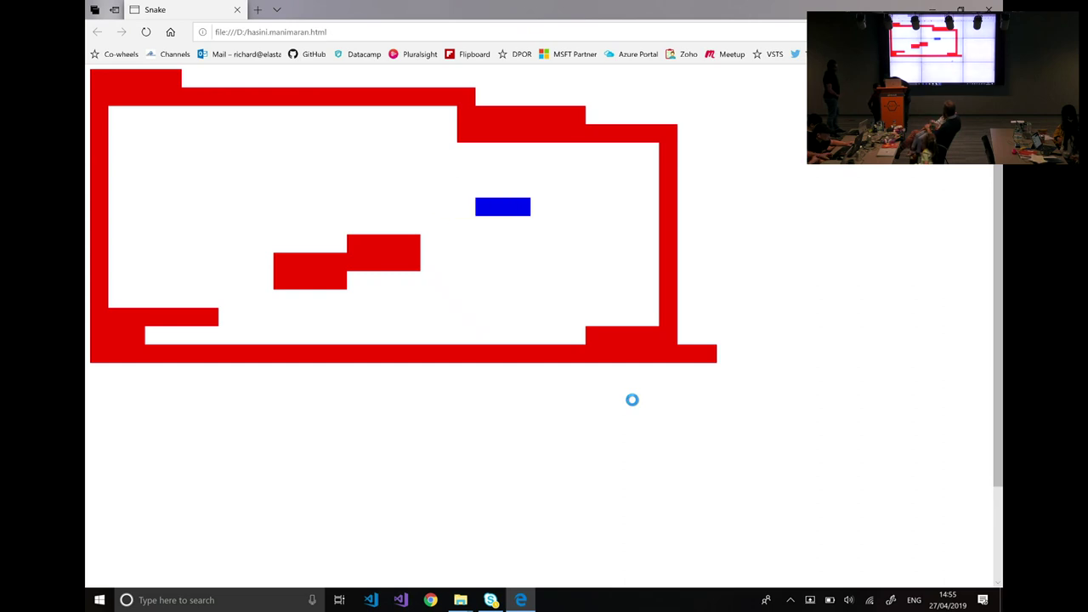
key(Down)
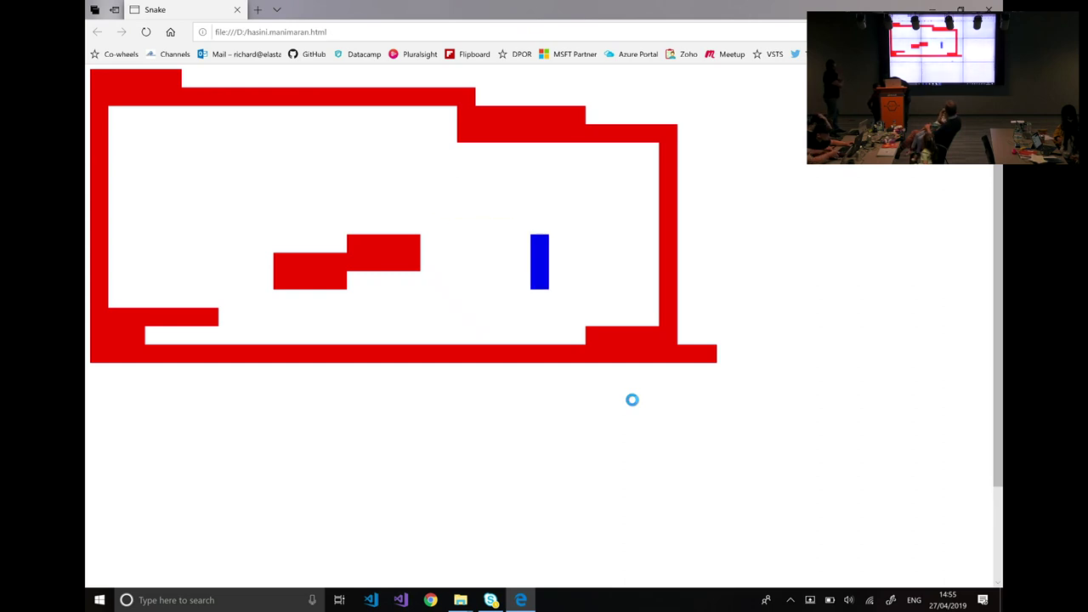
key(Left)
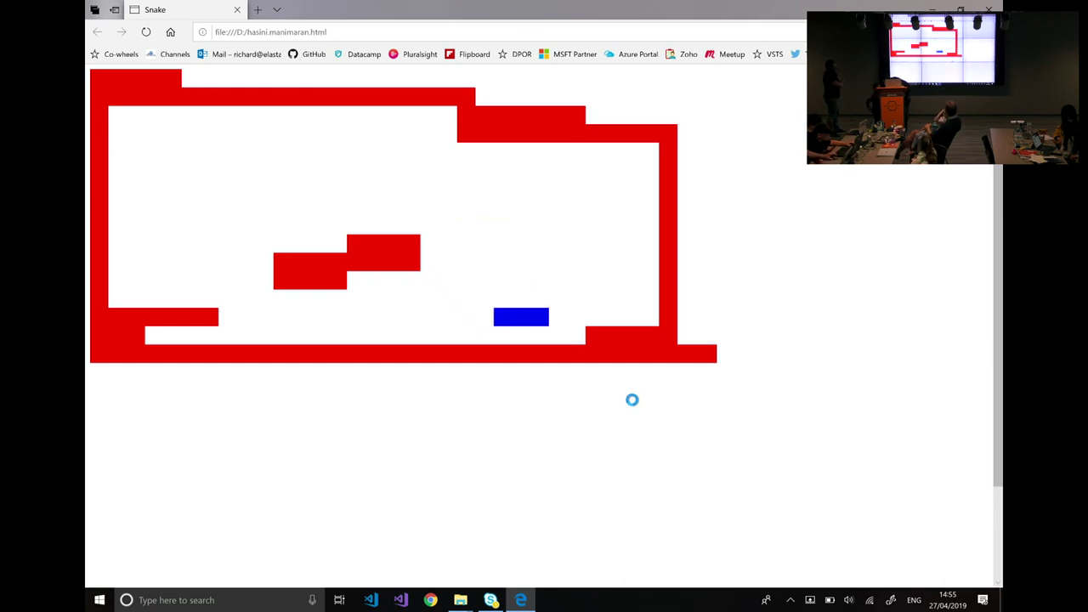
key(Down)
key(Left)
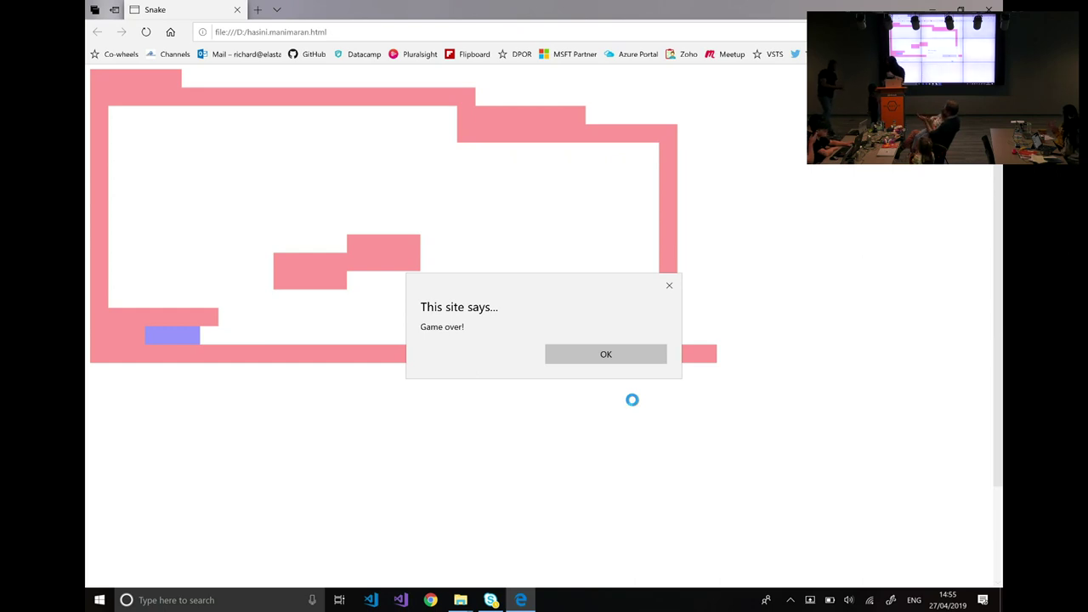
click(606, 356)
key(alt+F4)
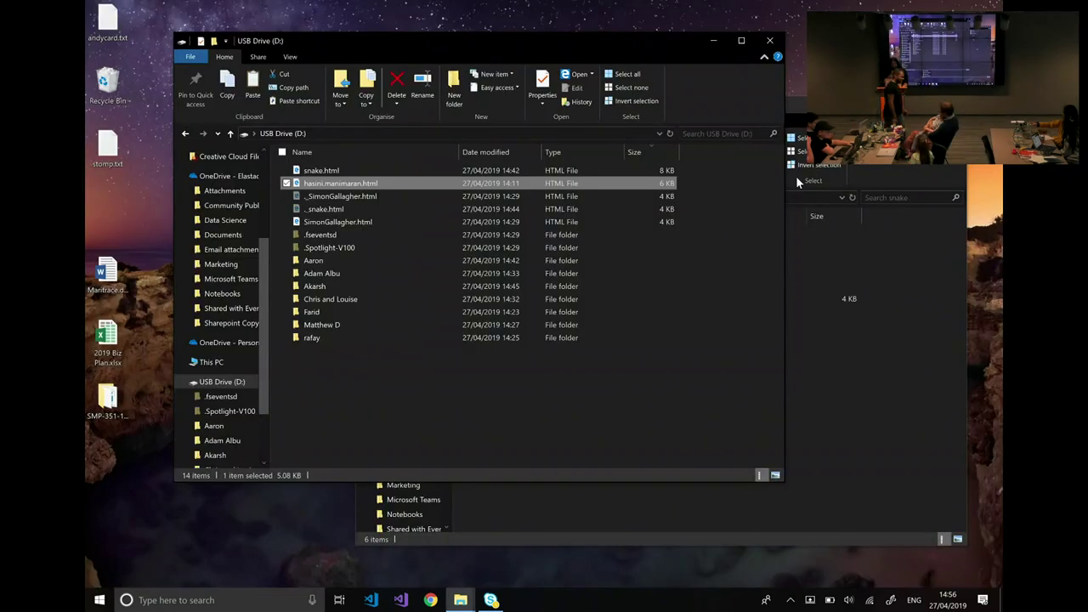
- Open snake.html from the USB drive root in the browser, close it again and clear the file selection
click(325, 170)
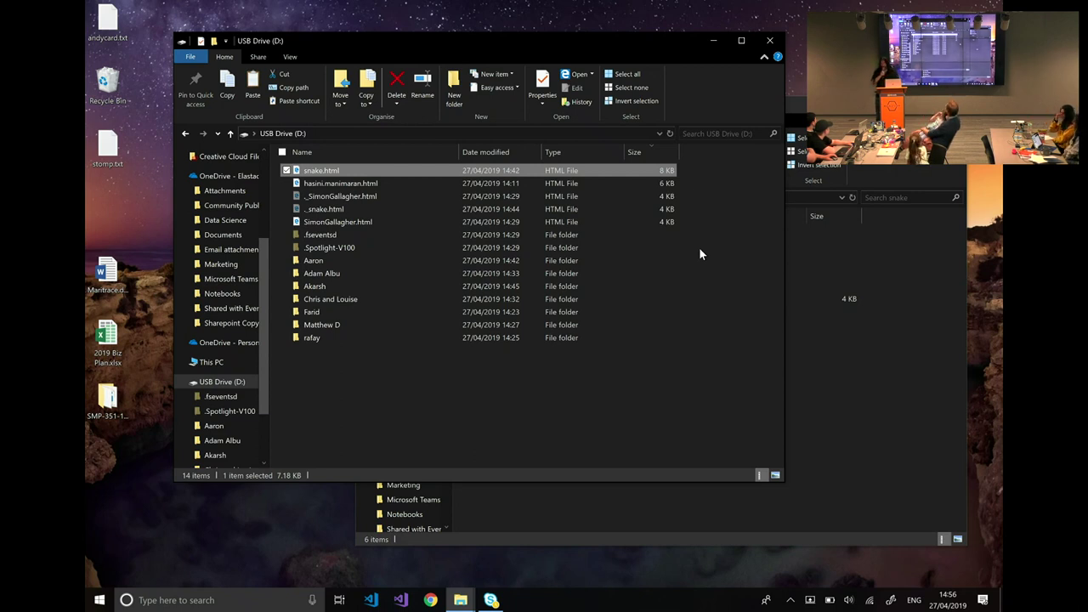
key(Return)
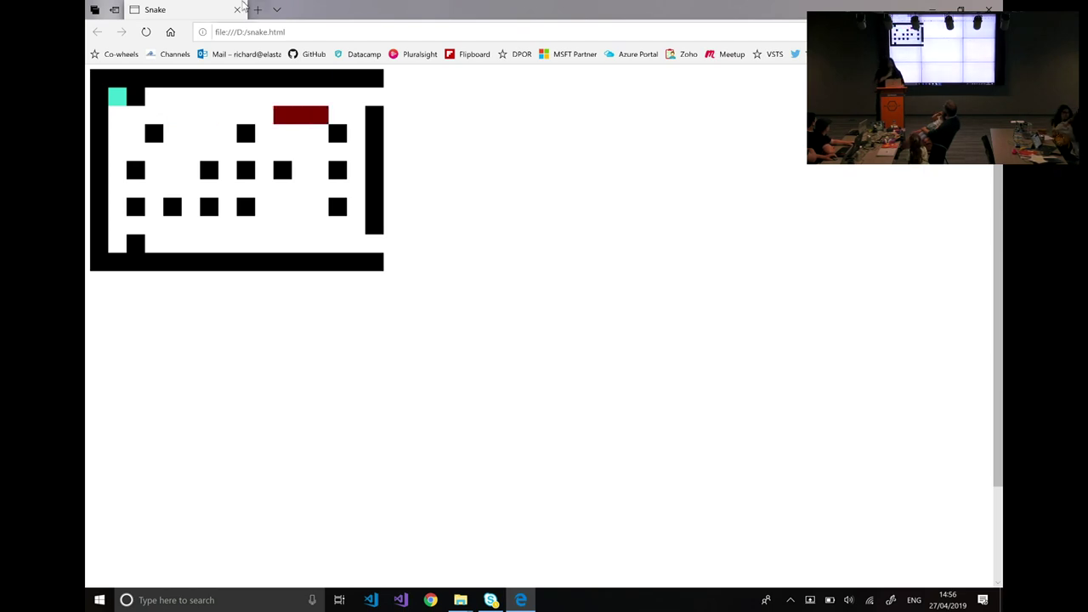
key(alt+F4)
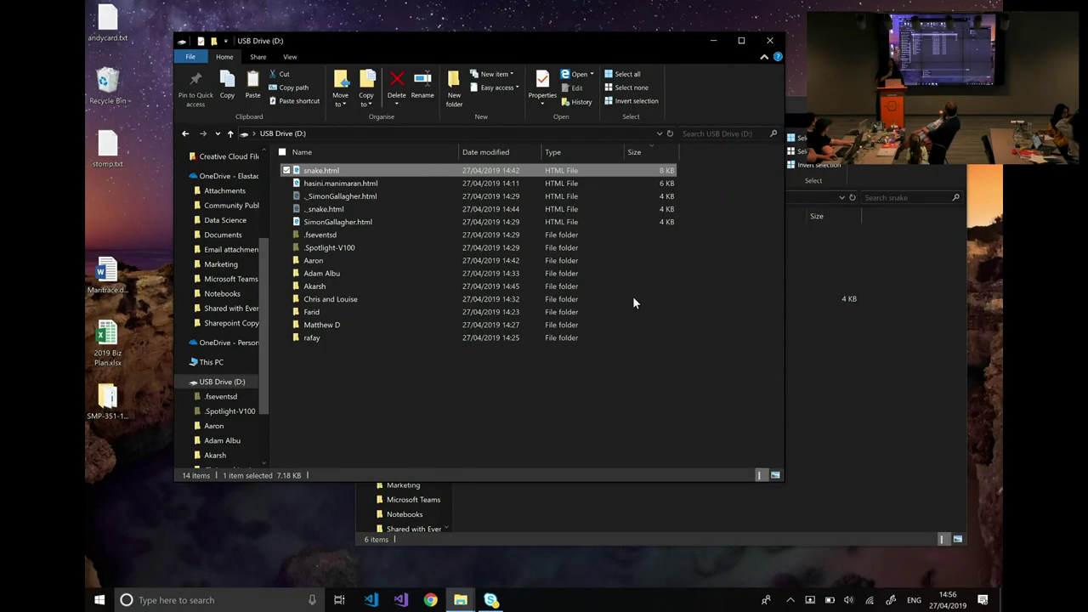
click(688, 379)
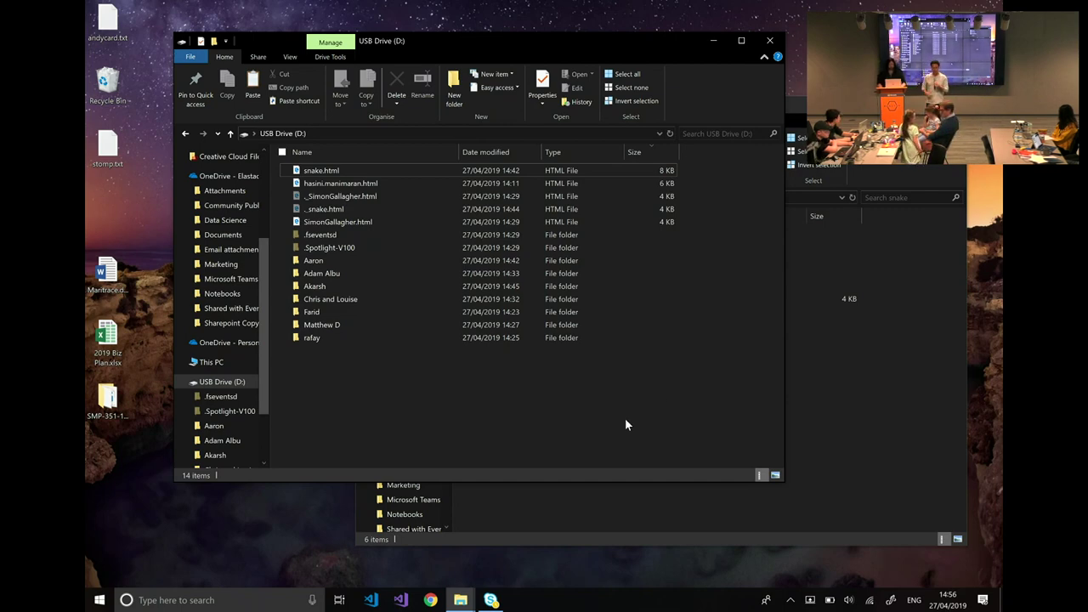
- Copy all items from the USB drive root into the snake folder, resolving the conflict with existing files
key(ctrl+a)
click(879, 436)
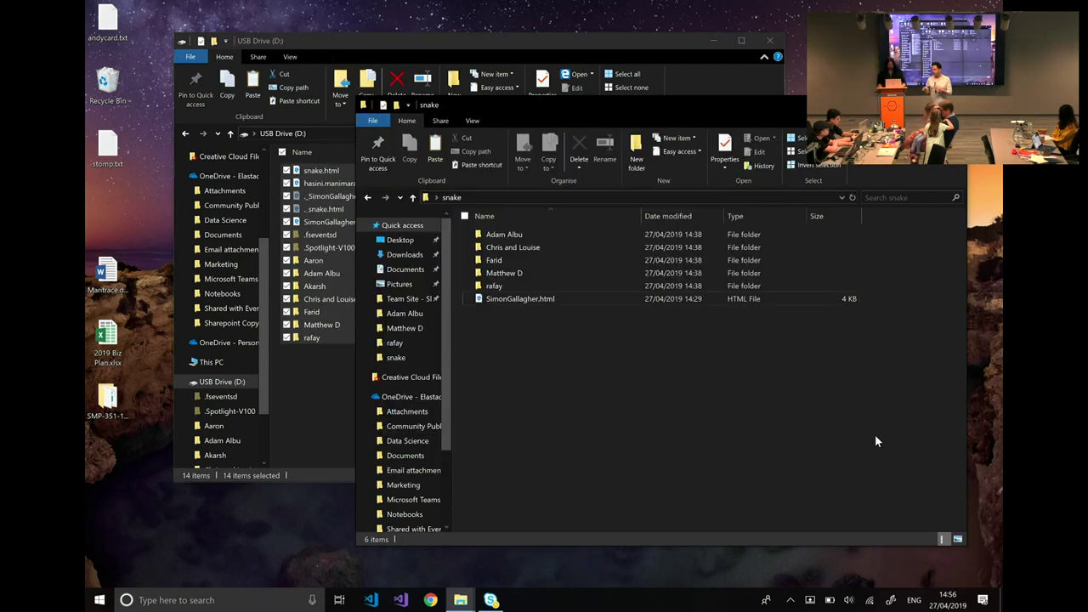
right_click(874, 434)
click(656, 414)
right_click(163, 508)
click(632, 382)
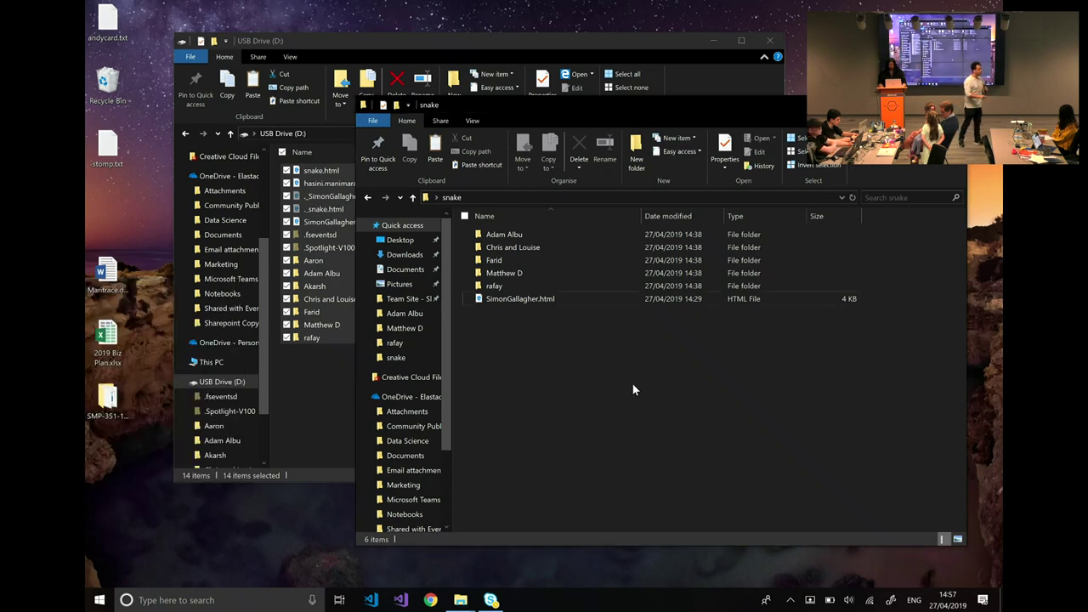
right_click(631, 382)
click(652, 401)
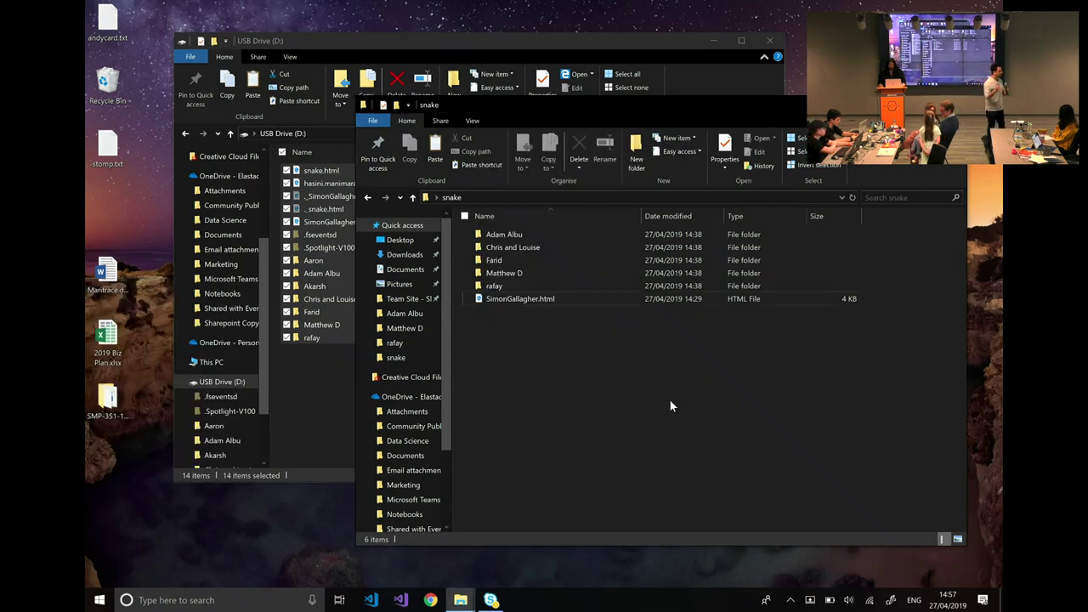
key(ctrl+v)
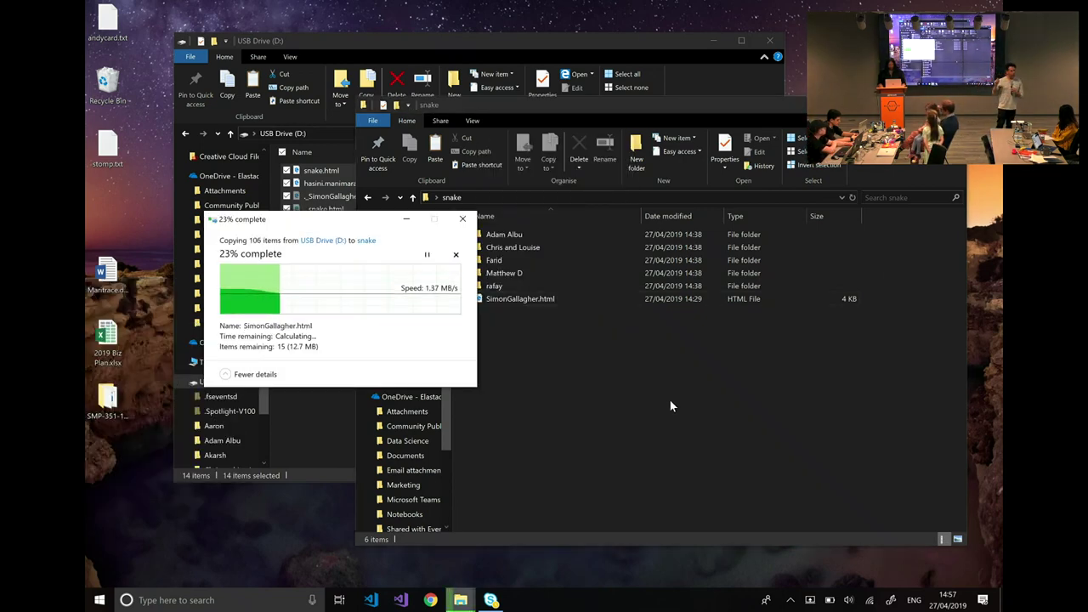
click(332, 286)
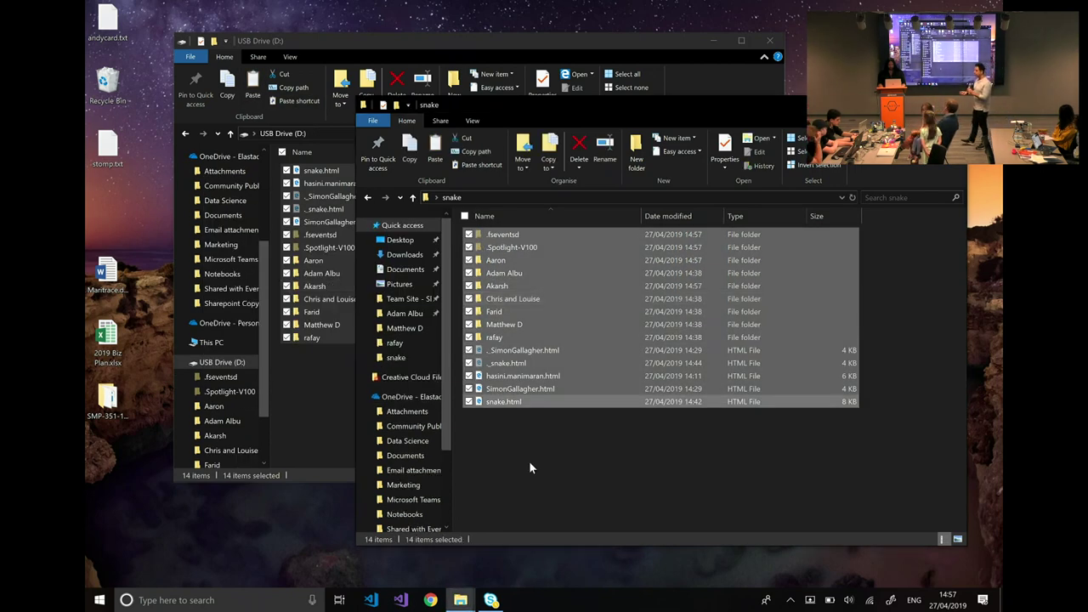
- Deselect the items in both folder windows and close the USB drive window
click(528, 460)
click(331, 411)
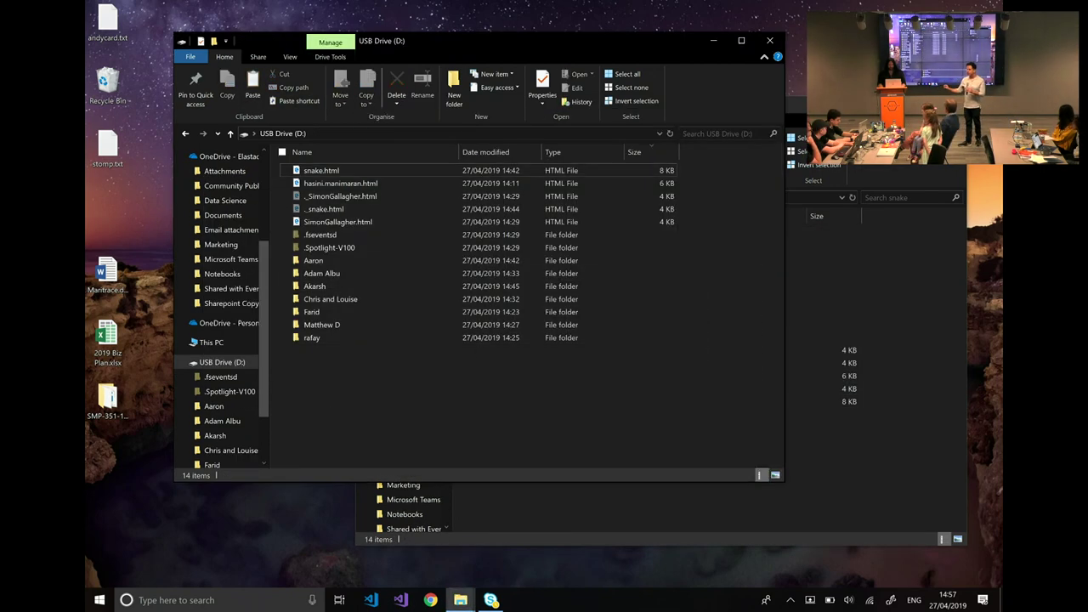
click(770, 41)
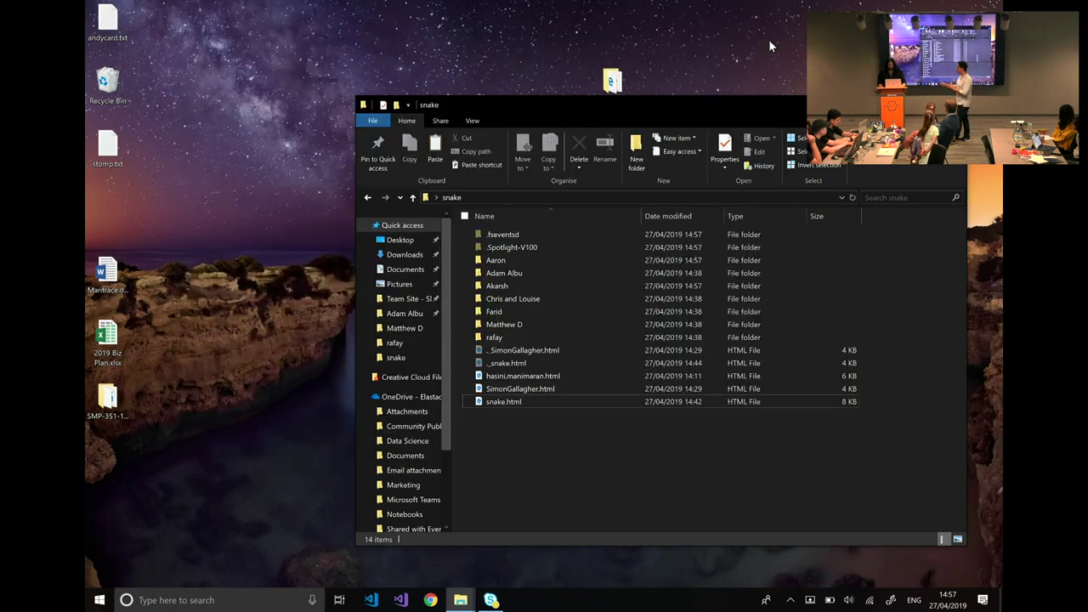